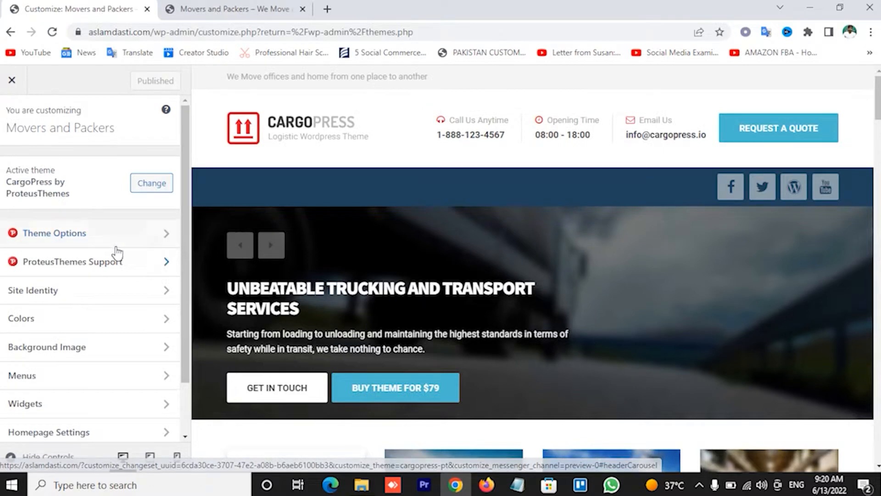
Review the Customizer's Theme Options > Logo & Favicon settings, then start a new blank browser tab
{"action": "left_click", "coordinate": [112, 239]}
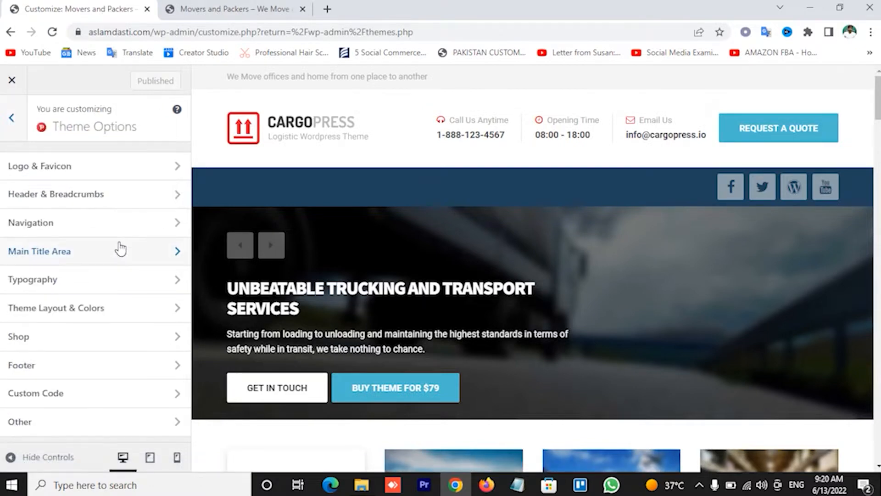
{"action": "left_click", "coordinate": [114, 169]}
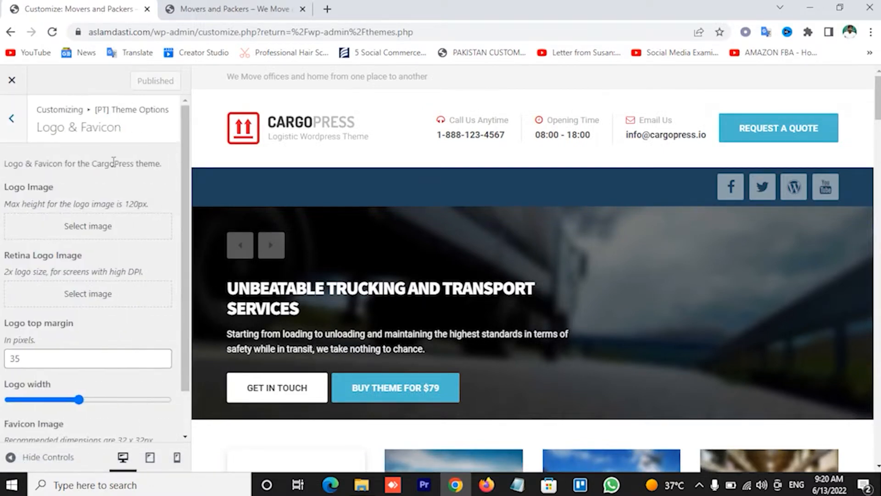
{"action": "scroll", "coordinate": [133, 193], "scroll_direction": "down", "scroll_amount": 1}
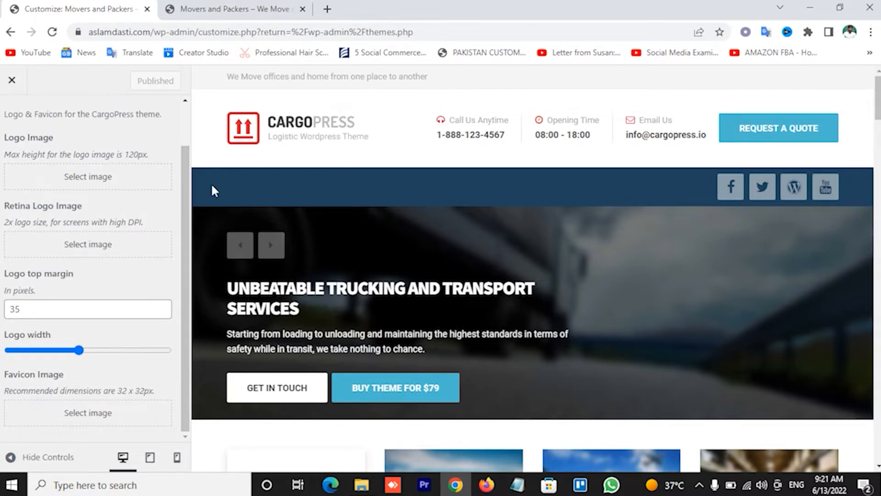
{"action": "scroll", "coordinate": [170, 202], "scroll_direction": "up", "scroll_amount": 1}
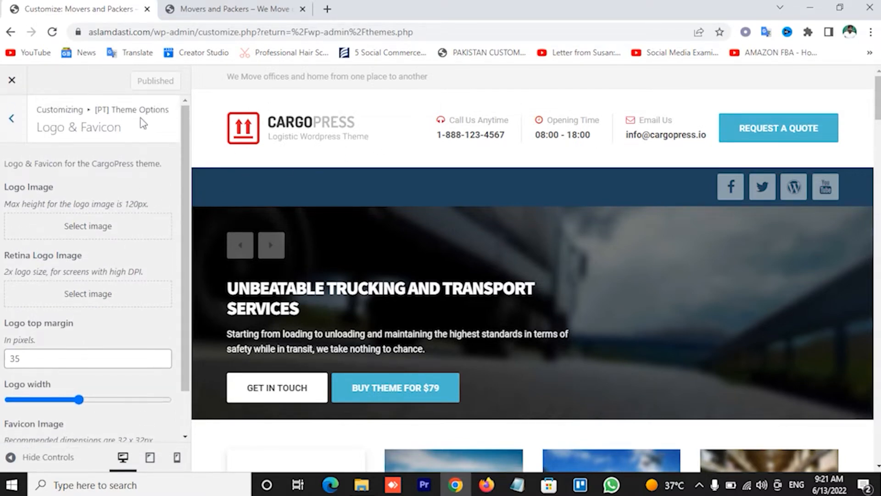
{"action": "left_click", "coordinate": [327, 9]}
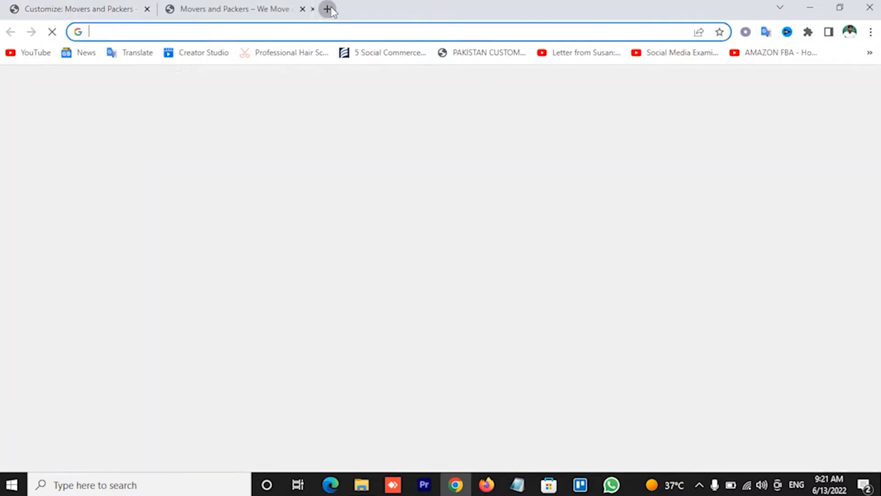
Search for logomakr from the new tab's address bar
{"action": "type", "text": "o"}
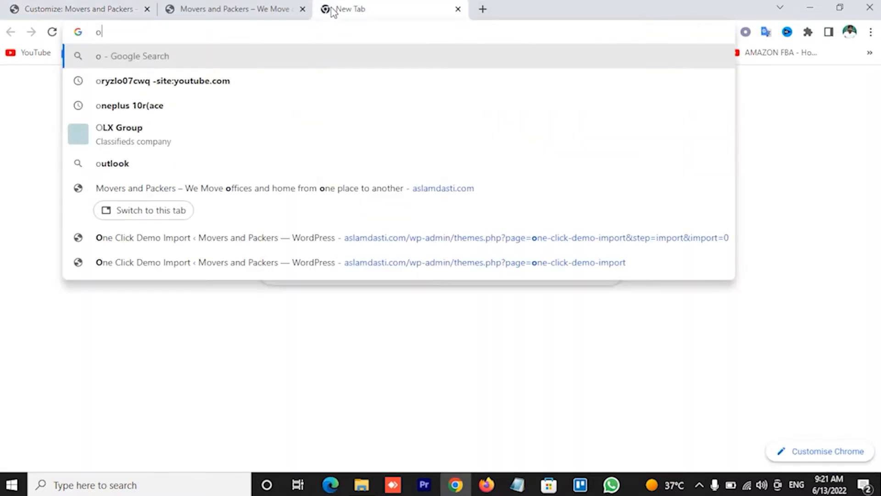
{"action": "key", "text": "BackSpace"}
{"action": "type", "text": "logo"}
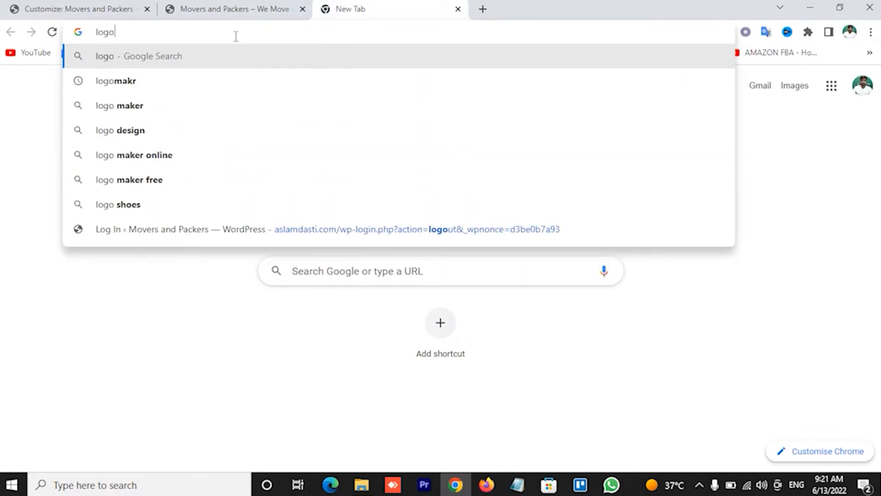
{"action": "left_click", "coordinate": [137, 82]}
Search 'cooltext' in another tab, then open the LogoMakr website from the logomakr results
{"action": "left_click", "coordinate": [483, 9]}
{"action": "type", "text": "cooltext"}
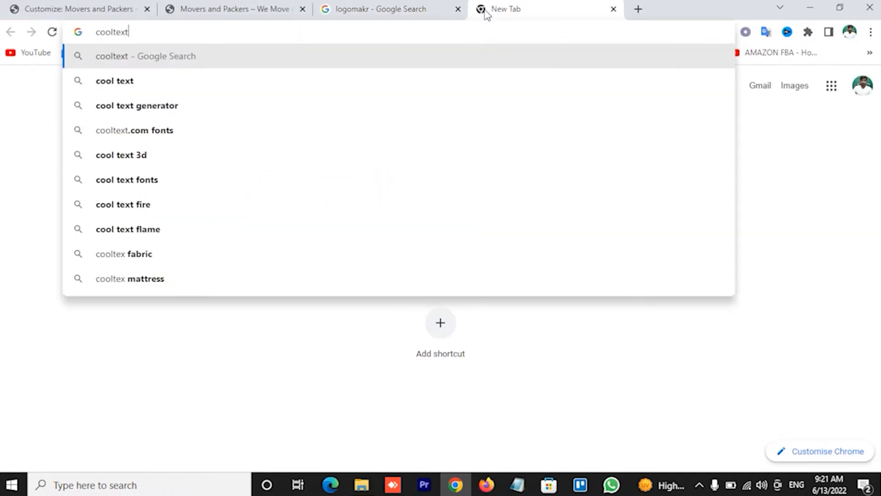
{"action": "key", "text": "Return"}
{"action": "left_click", "coordinate": [381, 9]}
{"action": "left_click", "coordinate": [208, 210]}
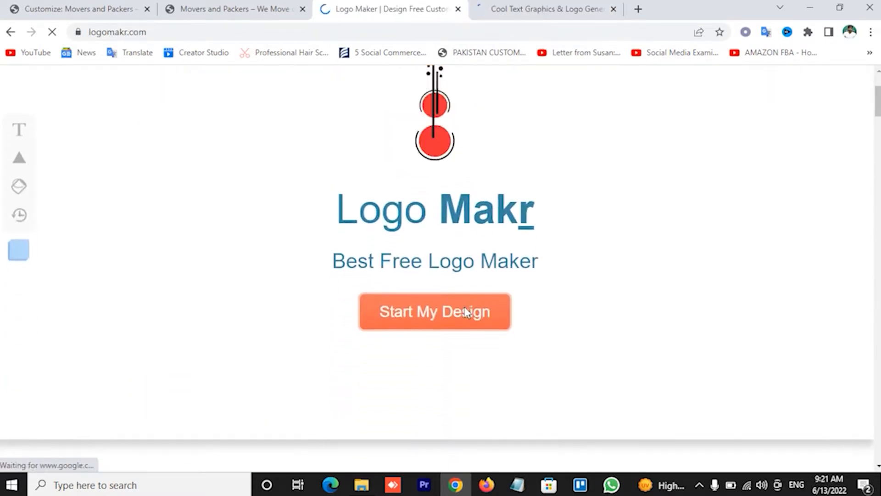
Pick the Skate style on Cool Text, dismiss the ad, and return to LogoMakr
{"action": "left_click", "coordinate": [546, 8]}
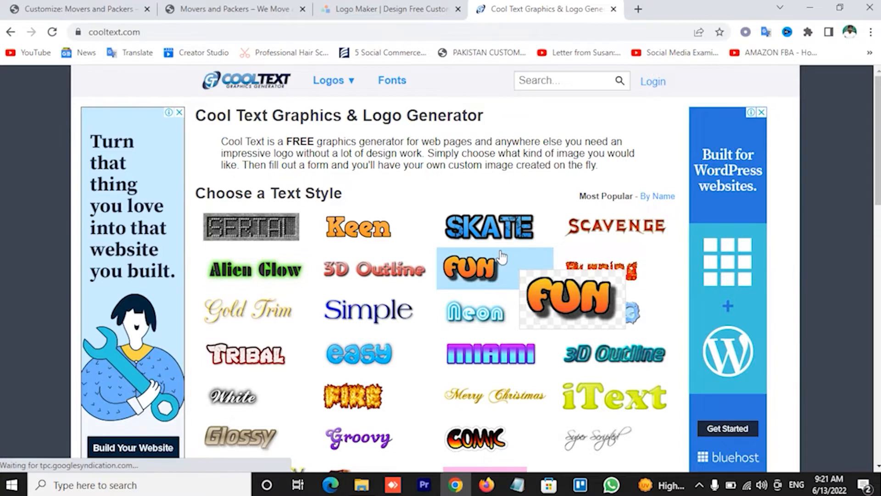
{"action": "left_click", "coordinate": [511, 248]}
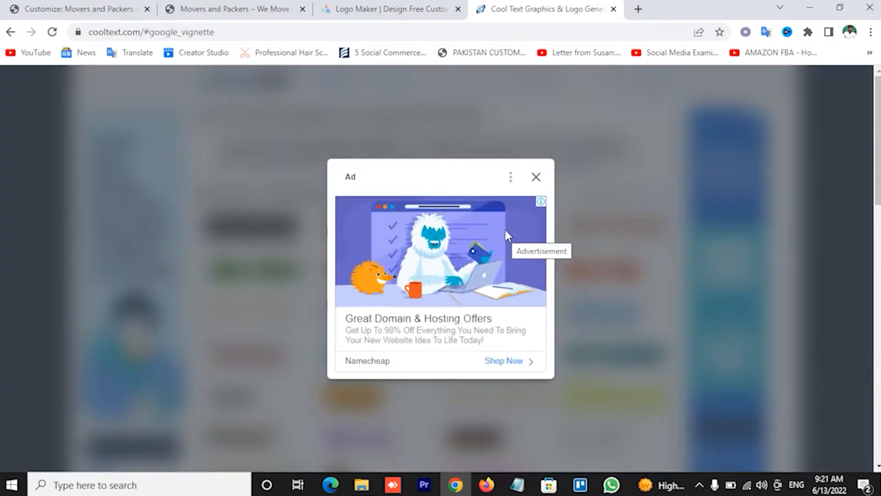
{"action": "left_click", "coordinate": [536, 180]}
{"action": "left_click", "coordinate": [388, 7]}
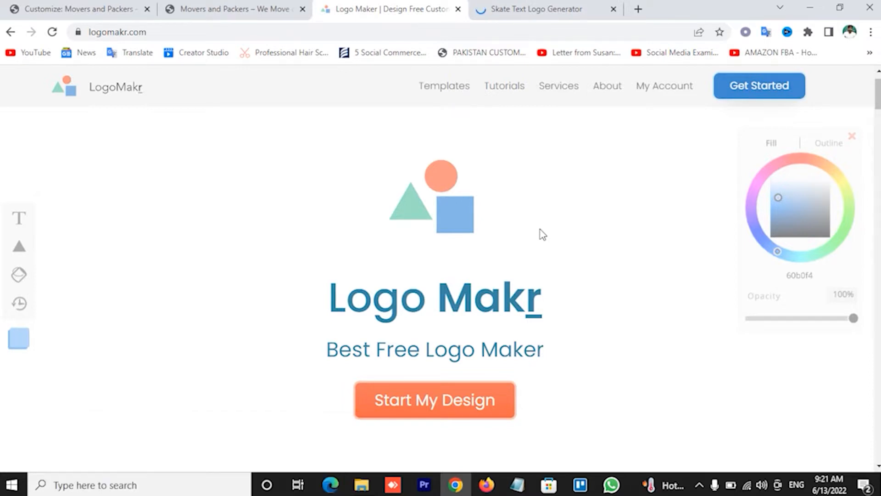
Launch the LogoMakr editor, close the start dialog, and select then deselect the circle logo
{"action": "left_click", "coordinate": [21, 223]}
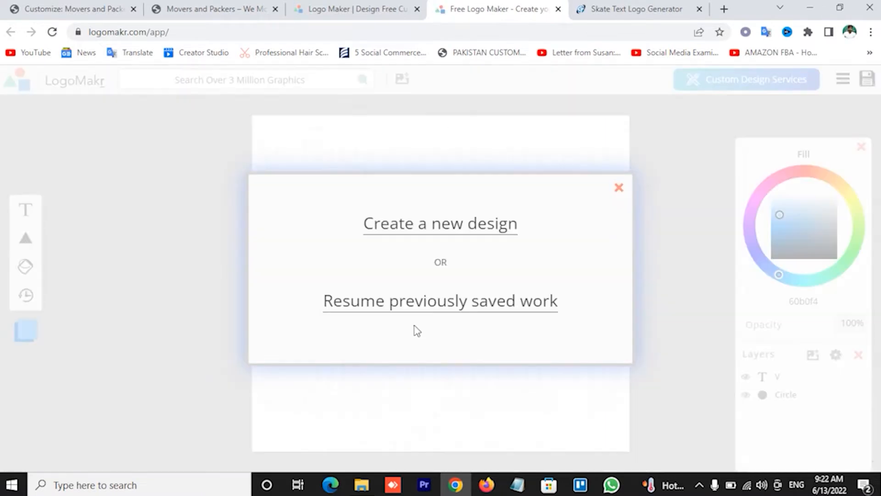
{"action": "left_click", "coordinate": [619, 188]}
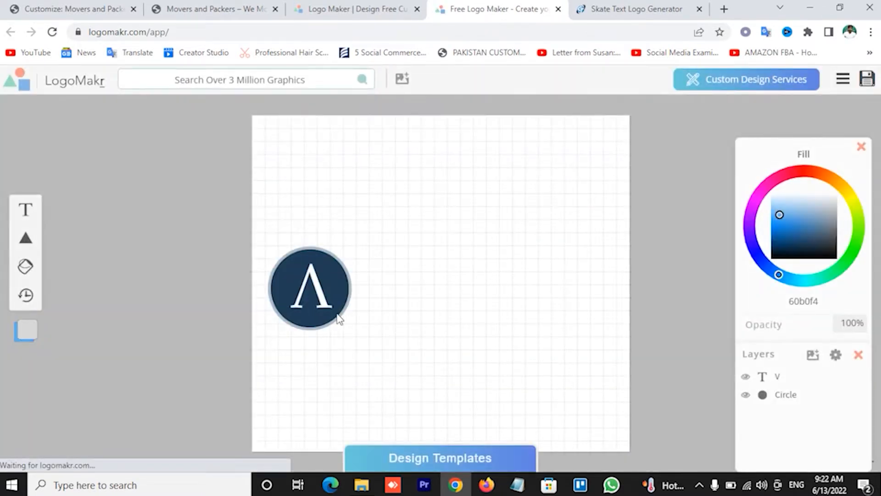
{"action": "left_click", "coordinate": [322, 290]}
{"action": "left_click", "coordinate": [428, 290]}
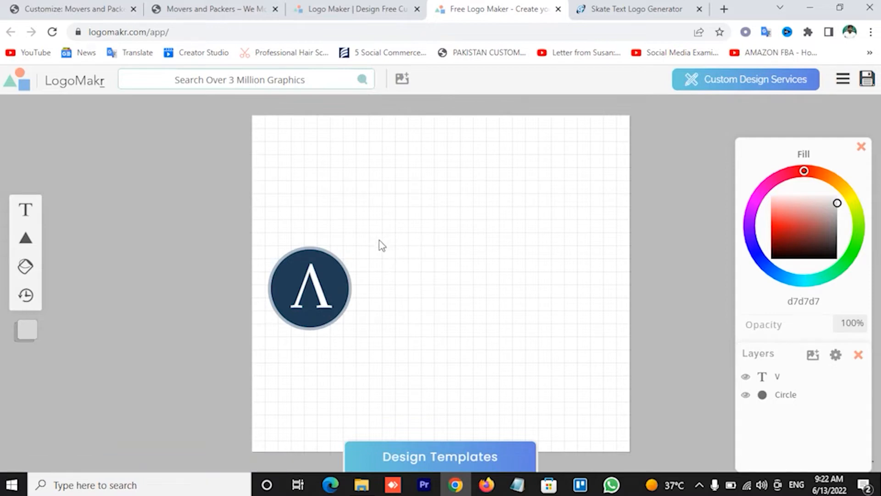
Check the Skate generator and LogoMakr tabs, then go to the Movers and Packers site
{"action": "left_click", "coordinate": [643, 9]}
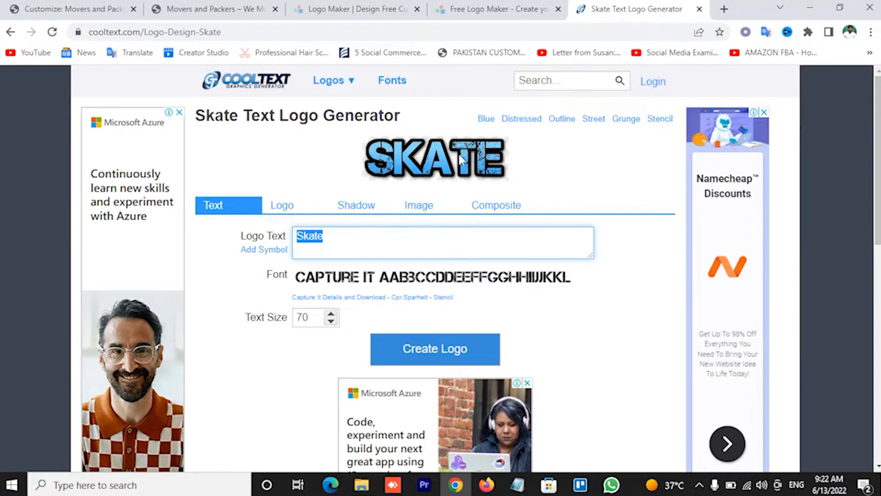
{"action": "left_click", "coordinate": [485, 9]}
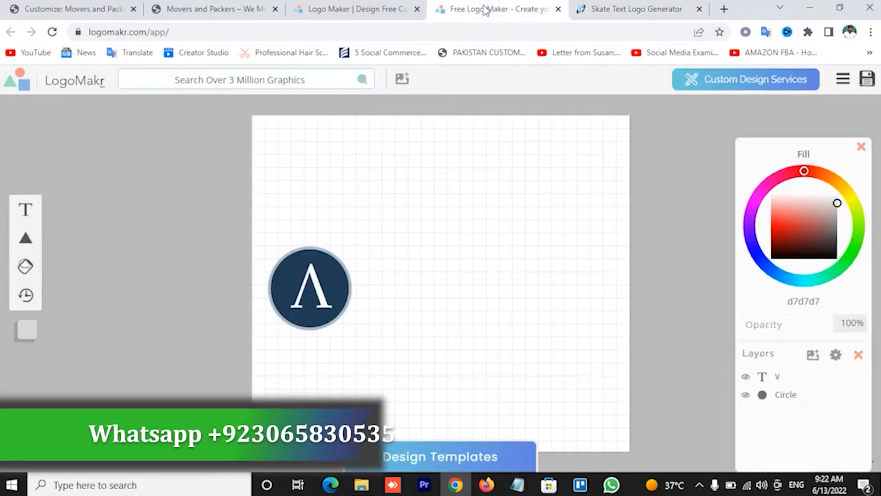
{"action": "left_click", "coordinate": [238, 9]}
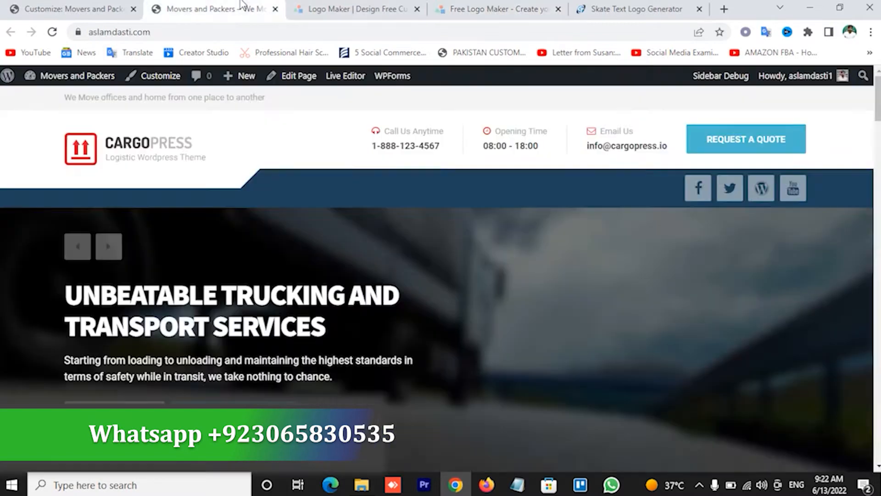
Open the Favicon Image image picker in the Customizer, then switch to File Explorer
{"action": "left_click", "coordinate": [124, 8]}
{"action": "scroll", "coordinate": [139, 247], "scroll_direction": "down", "scroll_amount": 1}
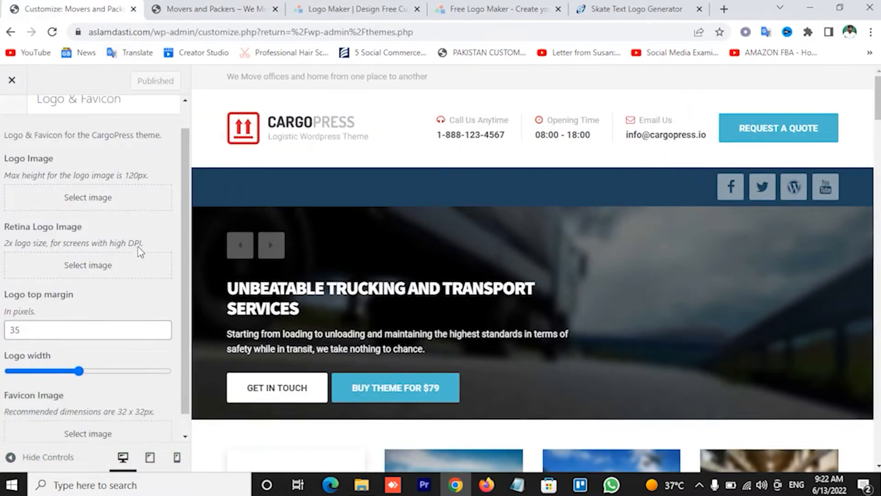
{"action": "left_click", "coordinate": [114, 404]}
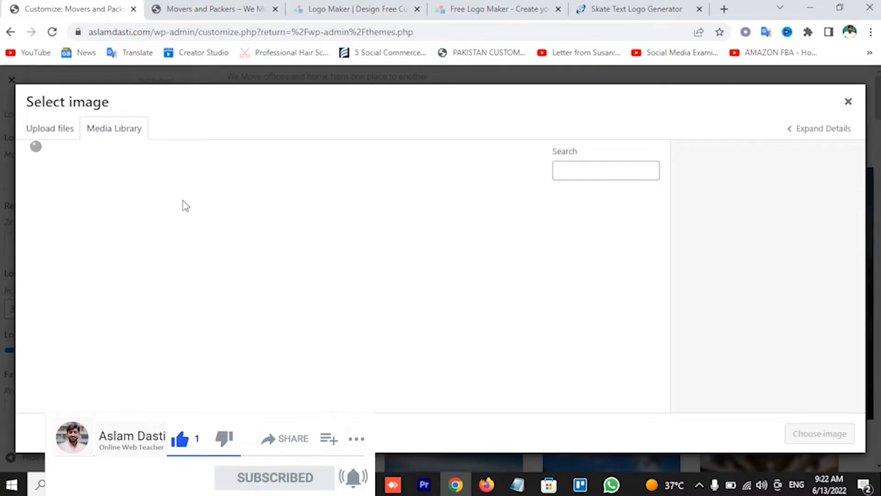
{"action": "key", "text": "alt+Tab"}
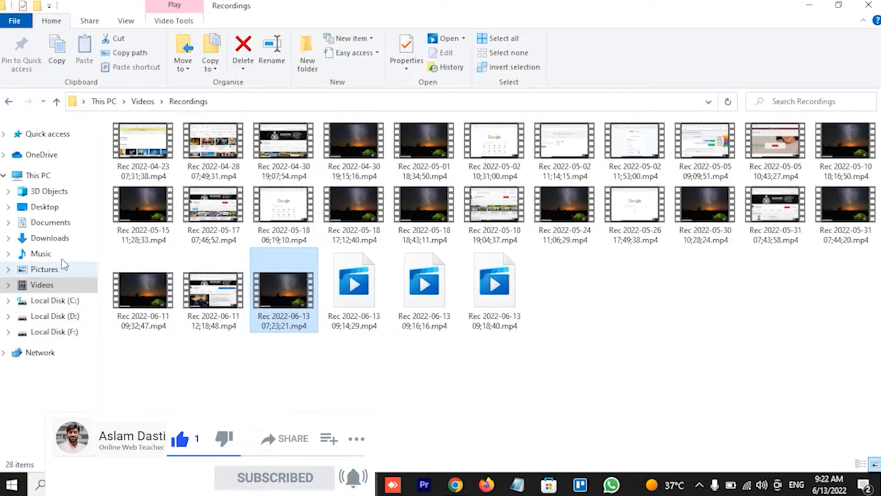
Drag LogoMakr-1SYkEv (1).png from Downloads into the WordPress Select image dialog
{"action": "left_click", "coordinate": [62, 243]}
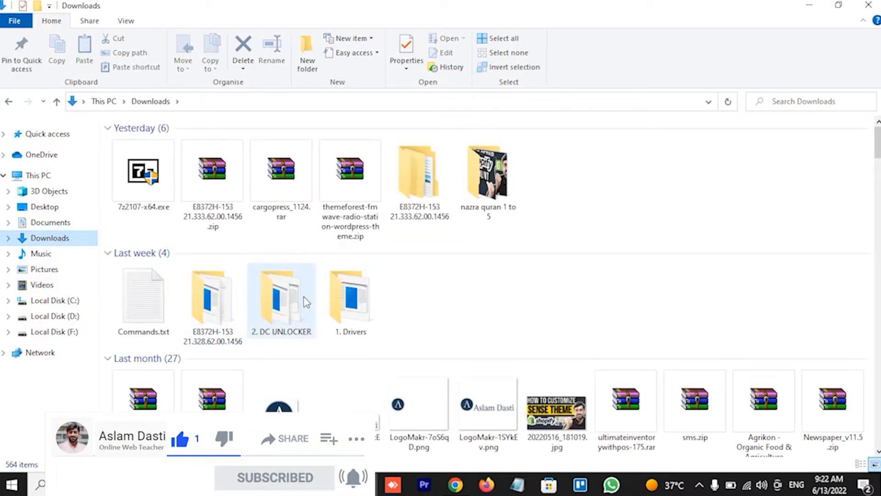
{"action": "scroll", "coordinate": [398, 313], "scroll_direction": "down", "scroll_amount": 10}
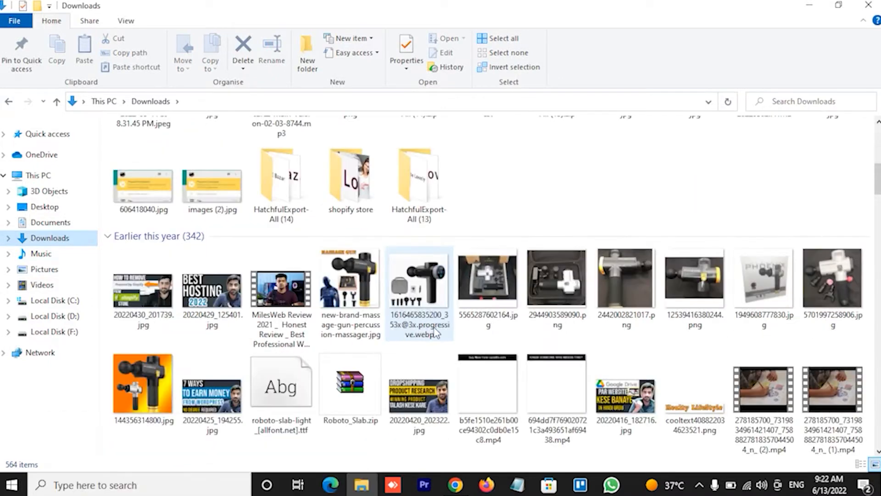
{"action": "scroll", "coordinate": [434, 327], "scroll_direction": "up", "scroll_amount": 5}
{"action": "scroll", "coordinate": [438, 385], "scroll_direction": "up", "scroll_amount": 3}
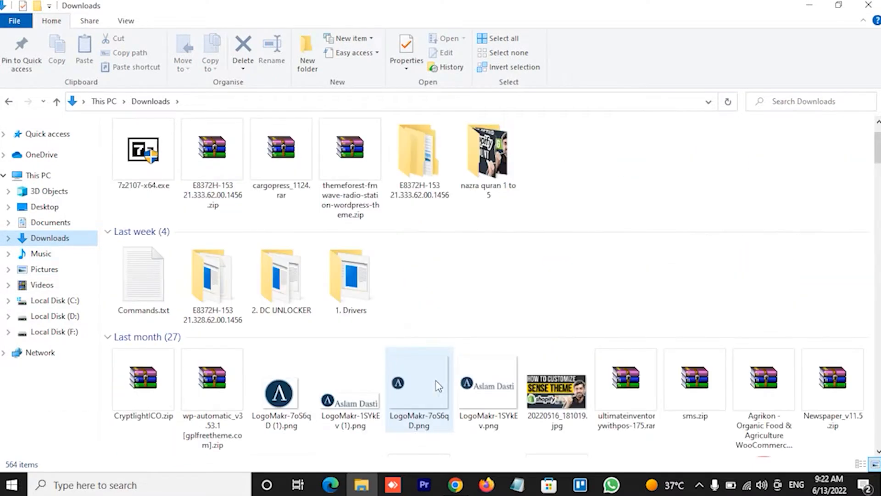
{"action": "left_click_drag", "start_coordinate": [351, 388], "coordinate": [183, 283]}
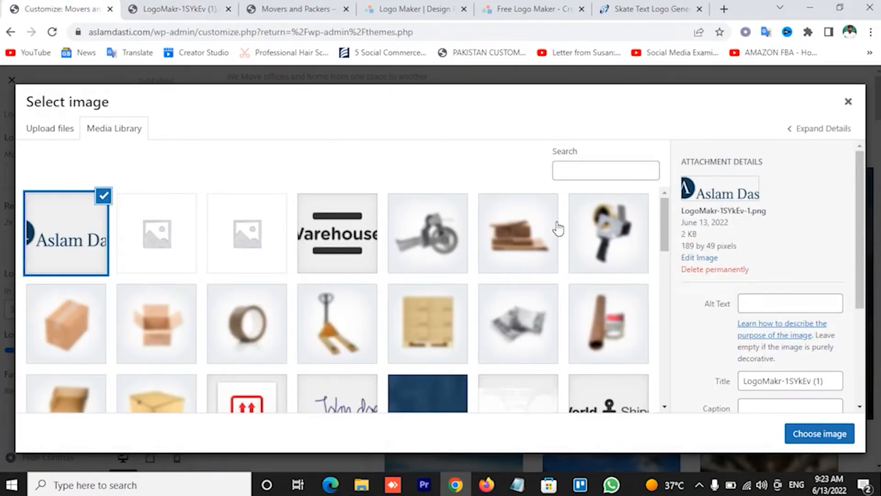
Set the uploaded LogoMakr-1SYkEv (1).png as both the favicon and the header Logo Image
{"action": "left_click", "coordinate": [825, 435]}
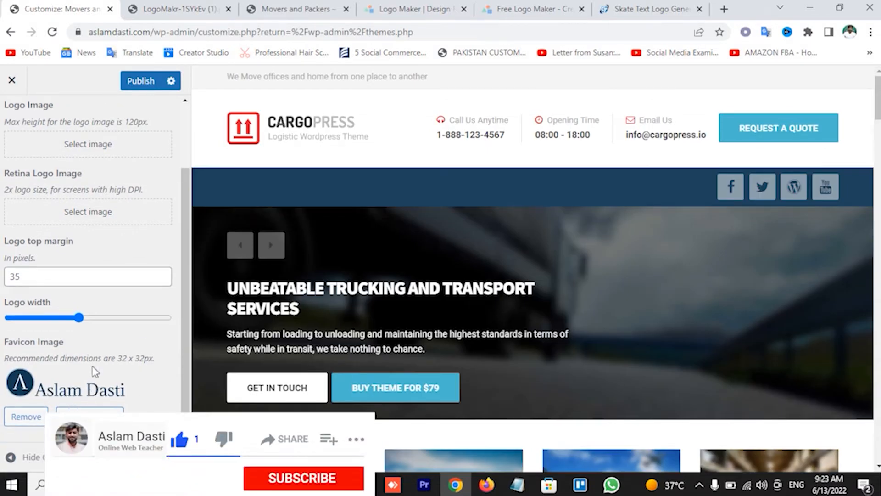
{"action": "scroll", "coordinate": [87, 321], "scroll_direction": "up", "scroll_amount": 2}
{"action": "left_click", "coordinate": [88, 227]}
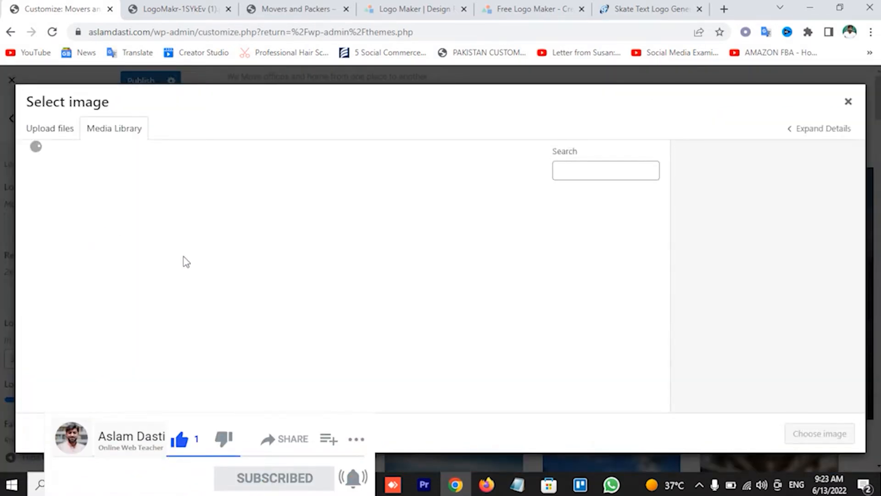
{"action": "left_click", "coordinate": [71, 242]}
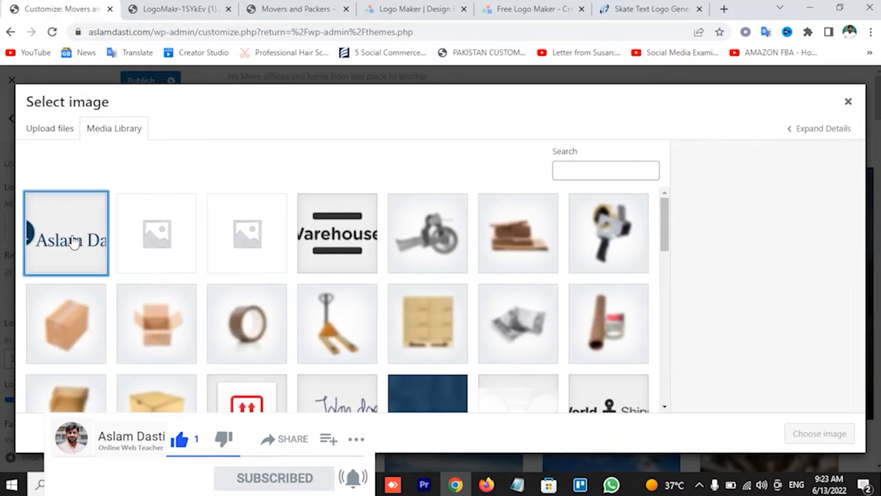
{"action": "left_click", "coordinate": [819, 434]}
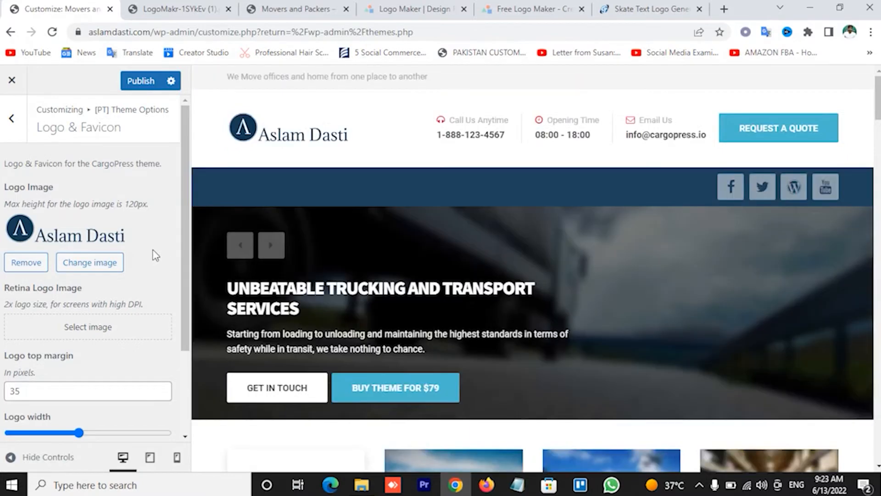
{"action": "scroll", "coordinate": [170, 269], "scroll_direction": "down", "scroll_amount": 1}
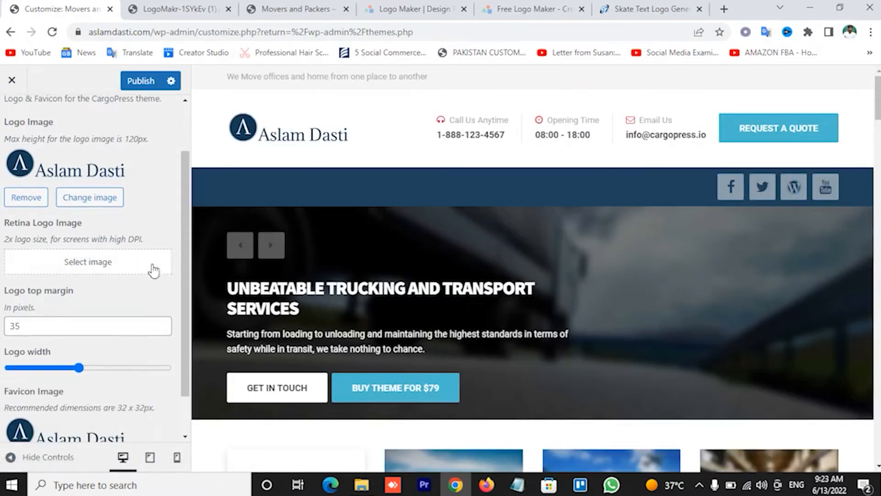
Widen the logo slightly, then open the favicon's replacement image library and the Downloads folder
{"action": "left_click_drag", "start_coordinate": [79, 368], "coordinate": [83, 368]}
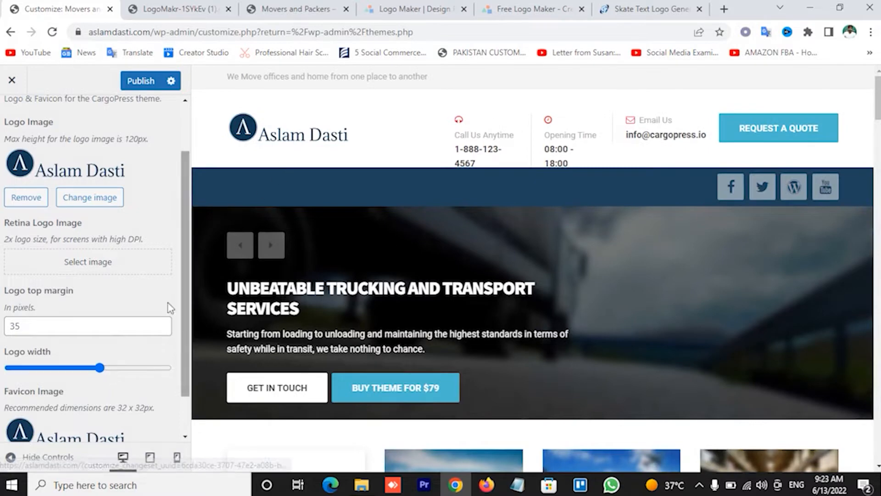
{"action": "scroll", "coordinate": [83, 412], "scroll_direction": "down", "scroll_amount": 1}
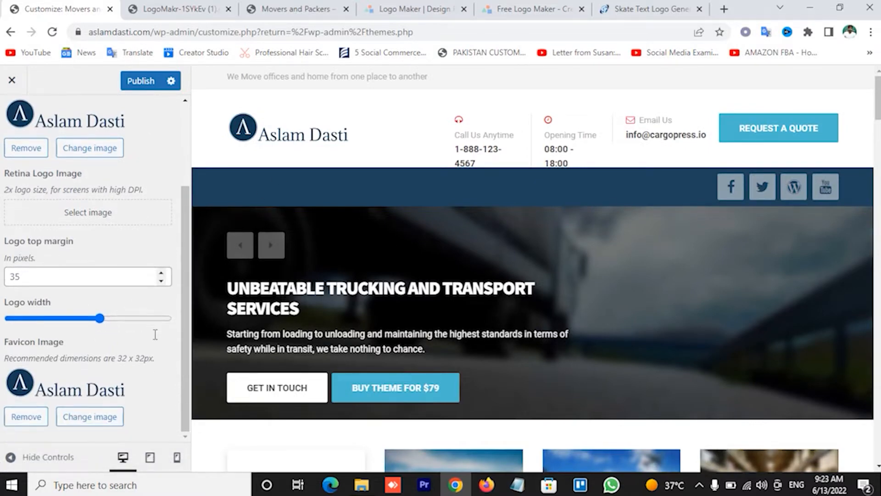
{"action": "left_click", "coordinate": [93, 418]}
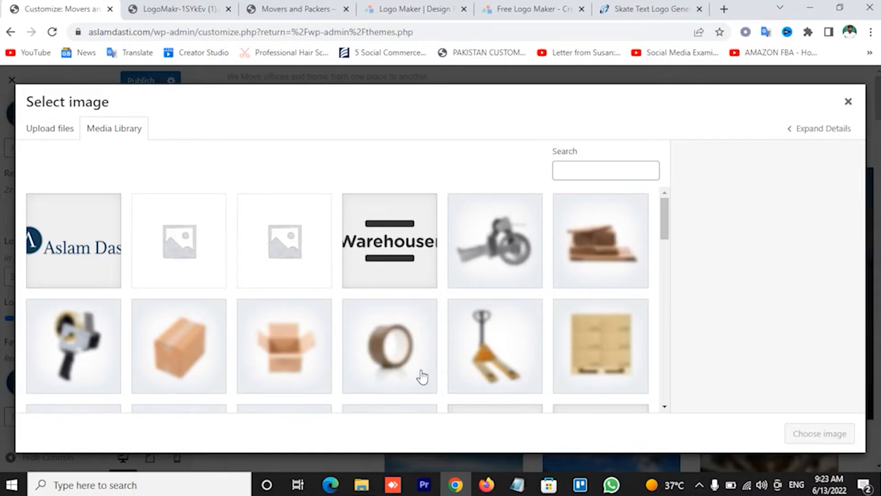
{"action": "left_click", "coordinate": [362, 485]}
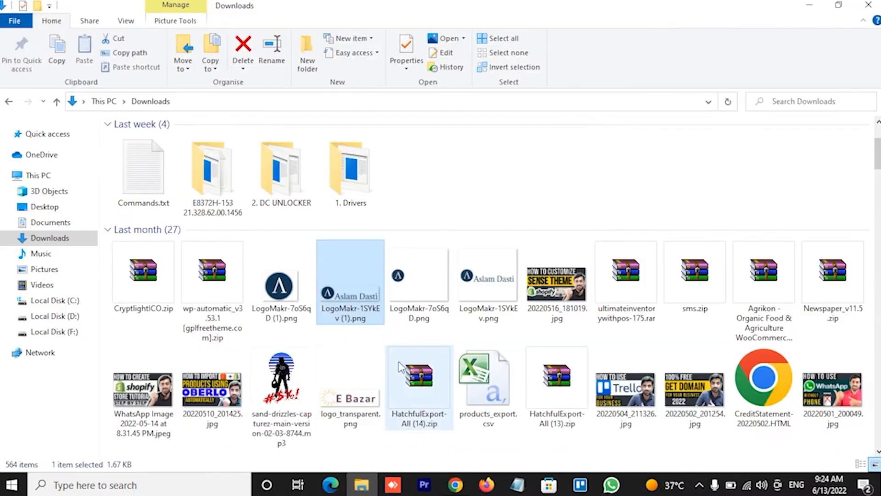
Drag LogoMakr-7oS6qD (1).png from Downloads into the WordPress Media Library dialog
{"action": "left_click", "coordinate": [281, 287]}
{"action": "left_click_drag", "start_coordinate": [286, 285], "coordinate": [346, 285]}
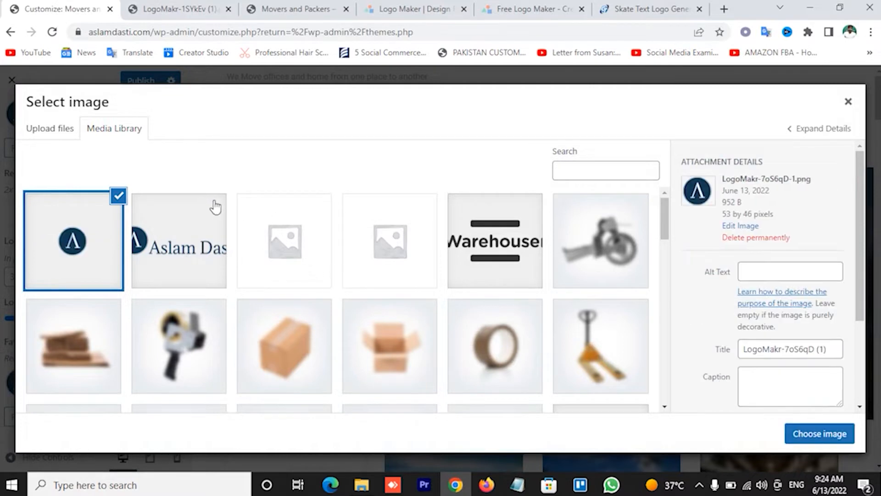
Apply the icon-only logo as the favicon, publish the changes, and view the live site
{"action": "left_click", "coordinate": [819, 433]}
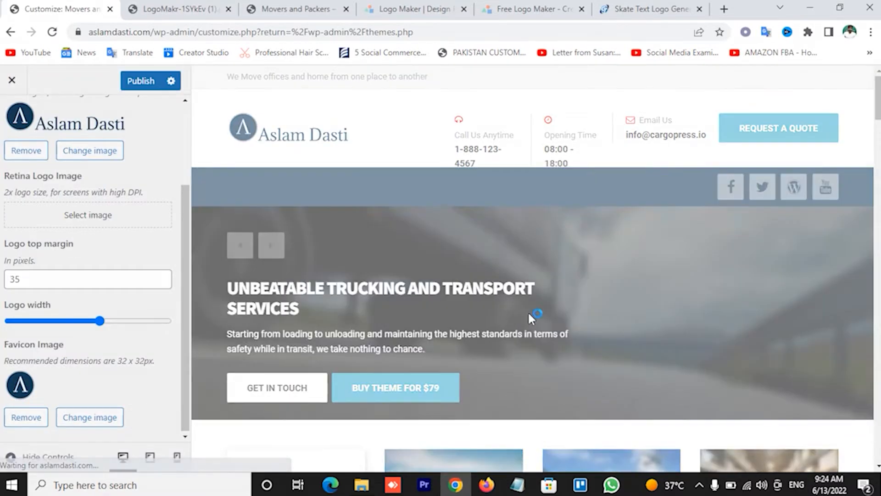
{"action": "scroll", "coordinate": [158, 185], "scroll_direction": "up", "scroll_amount": 2}
{"action": "scroll", "coordinate": [158, 185], "scroll_direction": "down", "scroll_amount": 2}
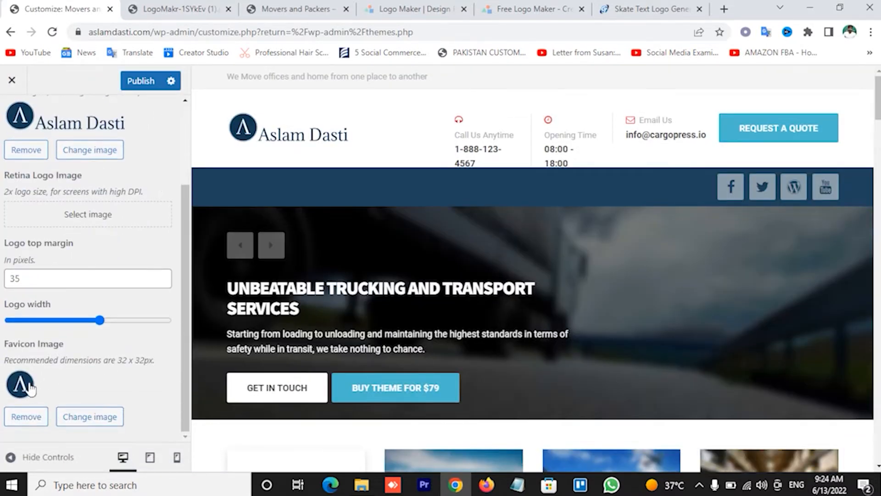
{"action": "scroll", "coordinate": [45, 358], "scroll_direction": "up", "scroll_amount": 2}
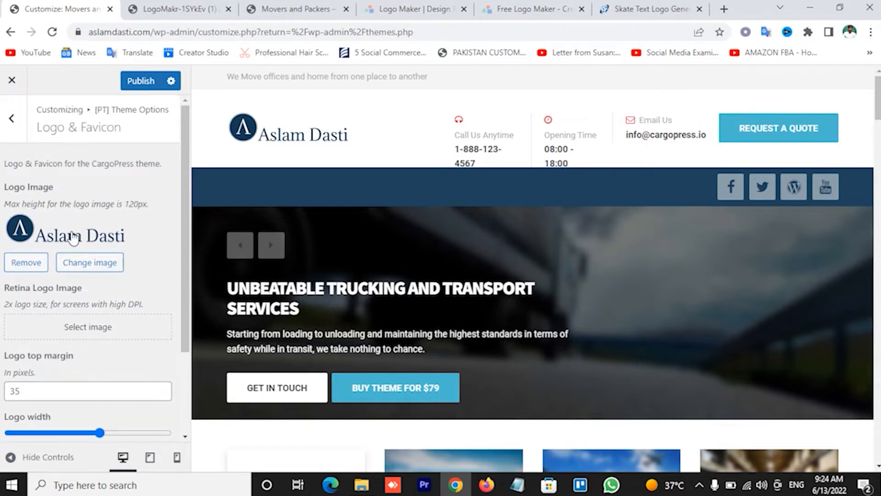
{"action": "left_click", "coordinate": [152, 87]}
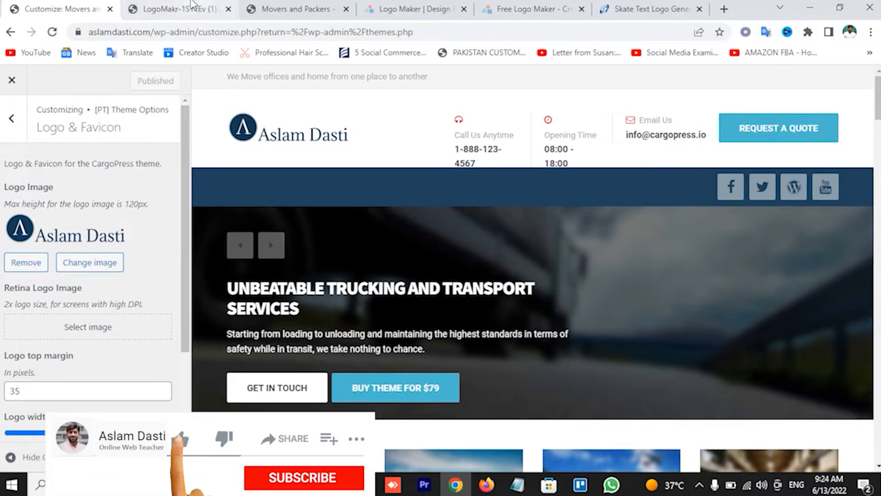
{"action": "left_click", "coordinate": [287, 8]}
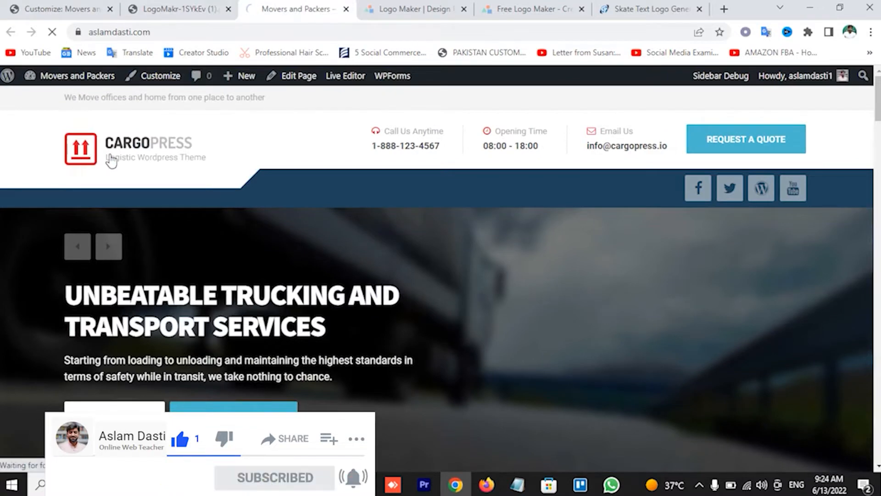
Reload the homepage to confirm the new circular logo, and close the downloaded LogoMakr image tab
{"action": "left_click", "coordinate": [152, 168]}
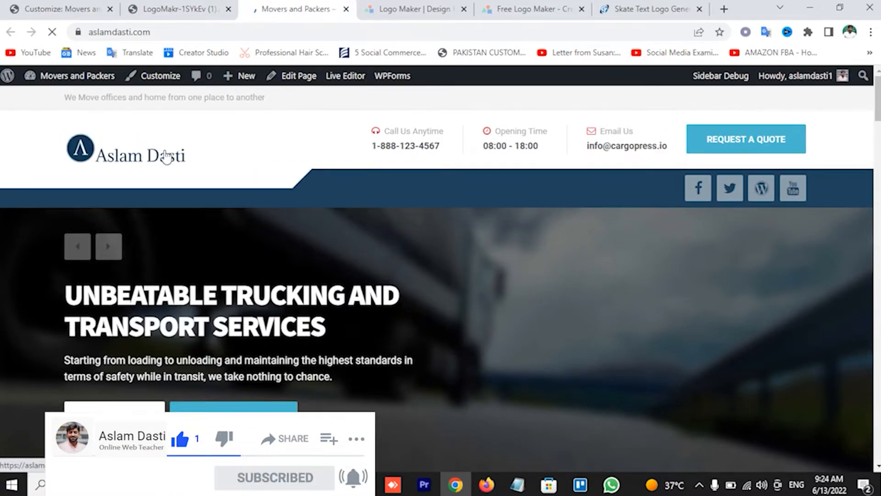
{"action": "left_click", "coordinate": [194, 6]}
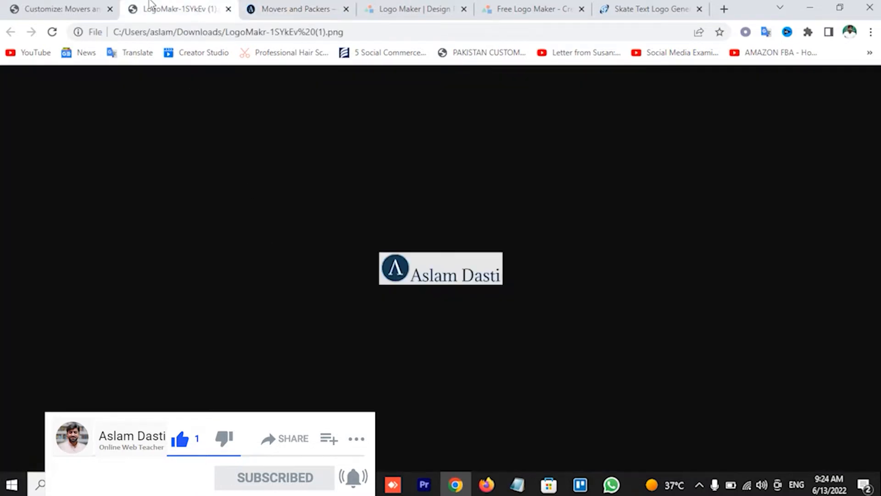
{"action": "left_click", "coordinate": [228, 9]}
{"action": "left_click", "coordinate": [94, 9]}
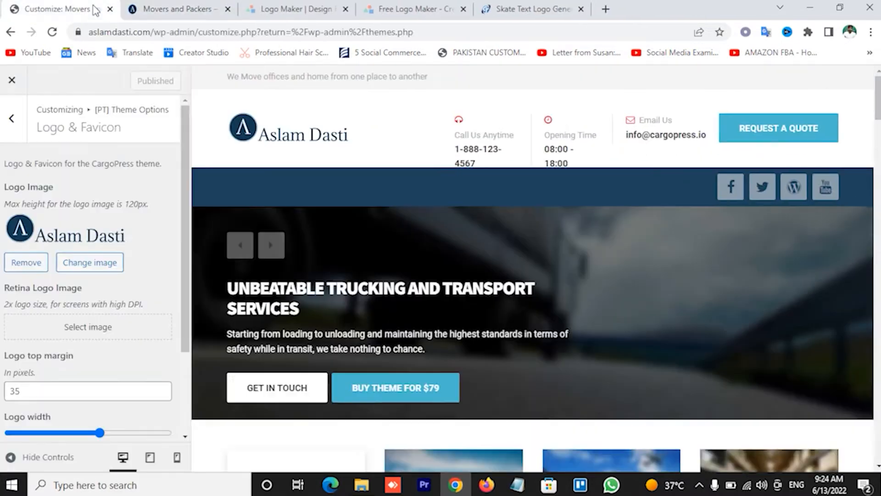
{"action": "left_click", "coordinate": [156, 9]}
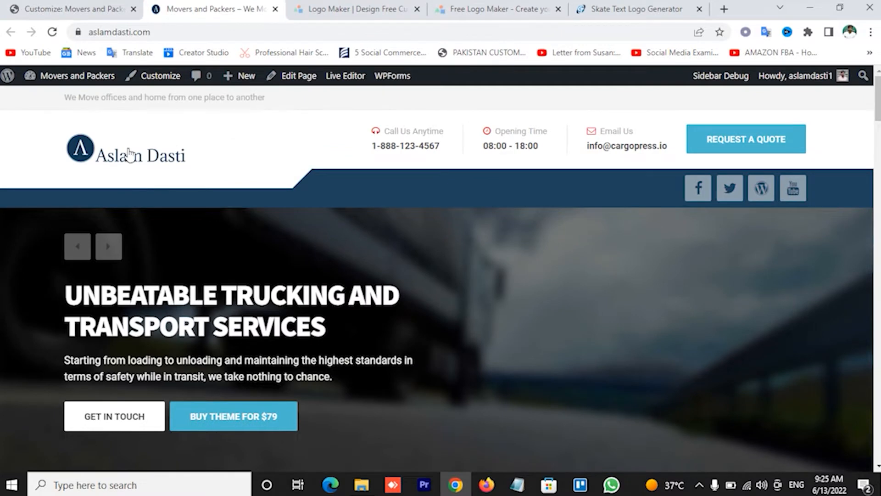
{"action": "scroll", "coordinate": [189, 123], "scroll_direction": "down", "scroll_amount": 4}
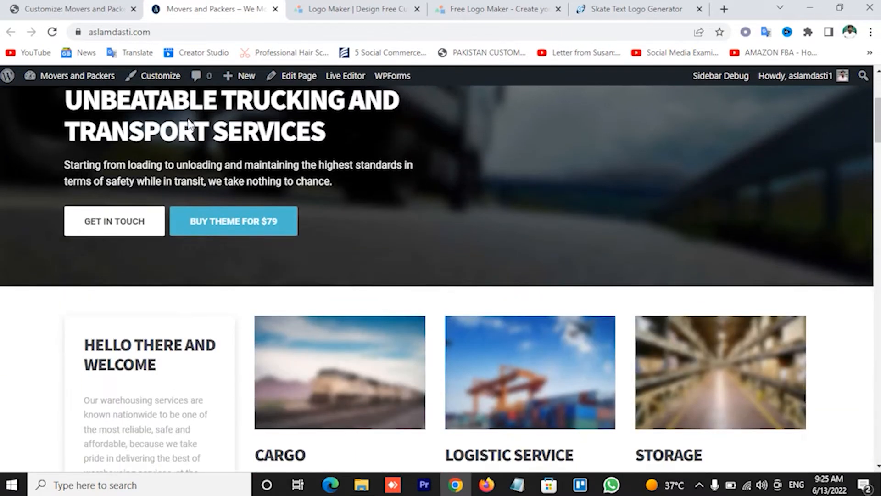
{"action": "scroll", "coordinate": [181, 88], "scroll_direction": "up", "scroll_amount": 4}
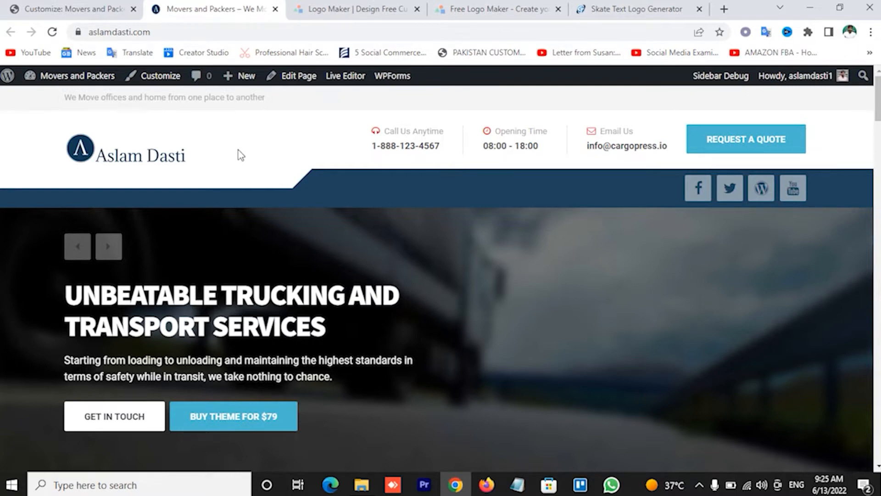
Set Top bar visibility to Hide under Header & Breadcrumbs and publish the change
{"action": "left_click", "coordinate": [77, 6]}
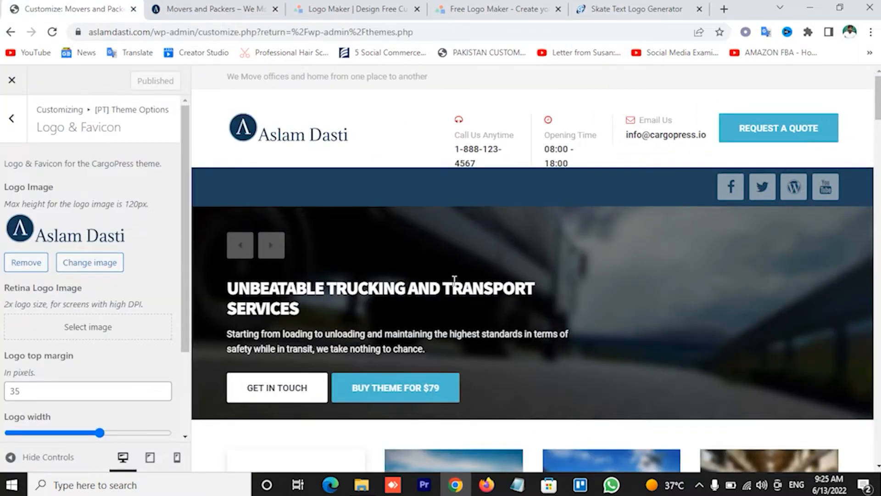
{"action": "left_click", "coordinate": [11, 118]}
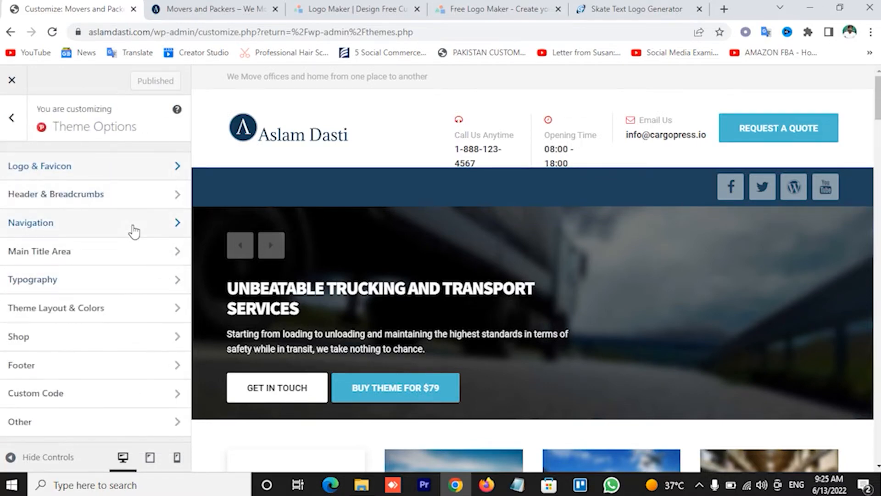
{"action": "left_click", "coordinate": [113, 202]}
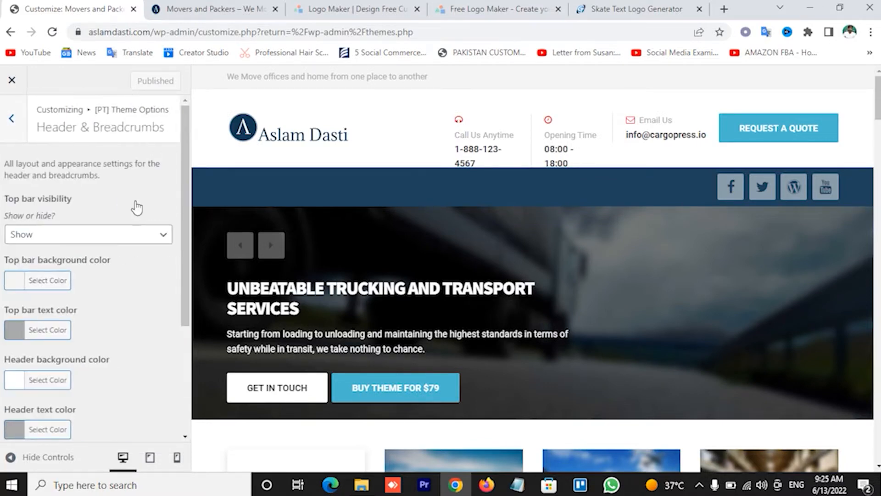
{"action": "scroll", "coordinate": [137, 208], "scroll_direction": "down", "scroll_amount": 1}
{"action": "scroll", "coordinate": [114, 156], "scroll_direction": "up", "scroll_amount": 1}
{"action": "scroll", "coordinate": [122, 281], "scroll_direction": "down", "scroll_amount": 3}
{"action": "scroll", "coordinate": [122, 266], "scroll_direction": "up", "scroll_amount": 3}
{"action": "left_click", "coordinate": [113, 242]}
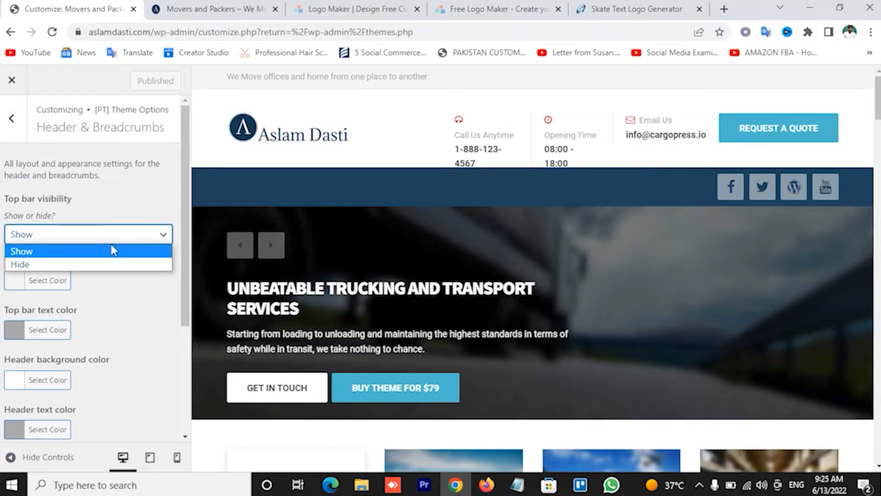
{"action": "left_click", "coordinate": [67, 265]}
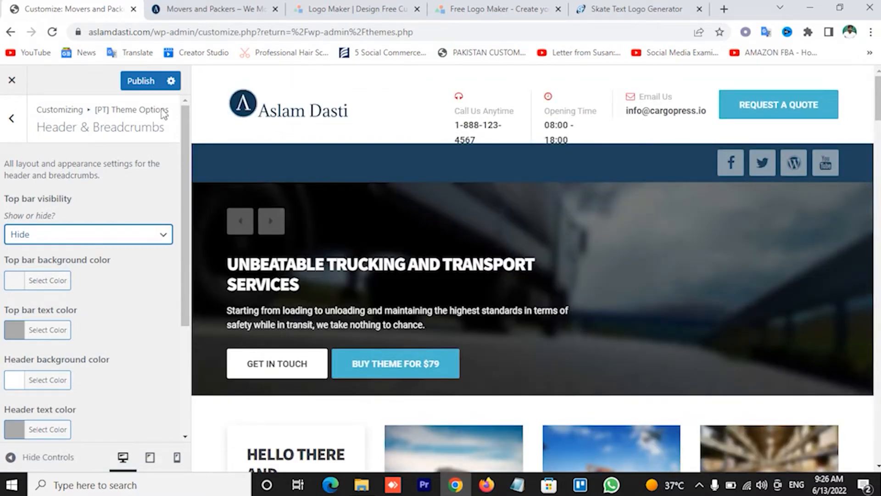
{"action": "left_click", "coordinate": [144, 83]}
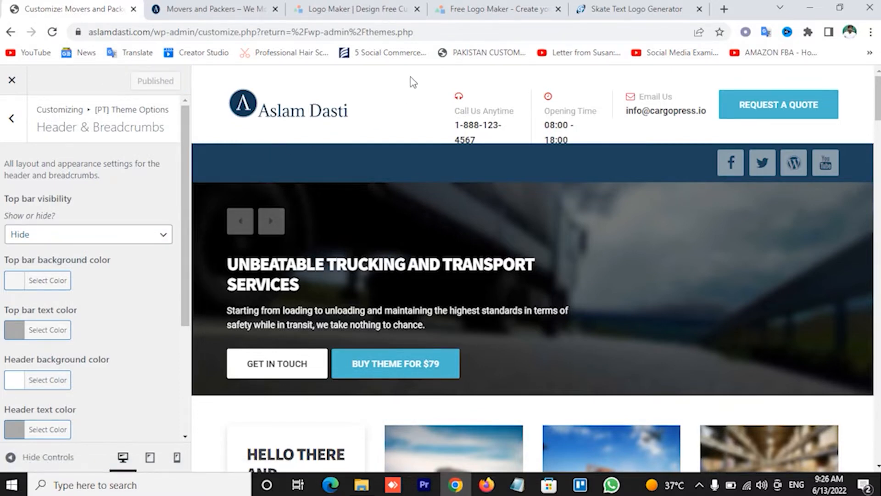
{"action": "left_click", "coordinate": [13, 120]}
Make the navigation bar sticky in the Navigation settings and publish it
{"action": "left_click", "coordinate": [122, 224]}
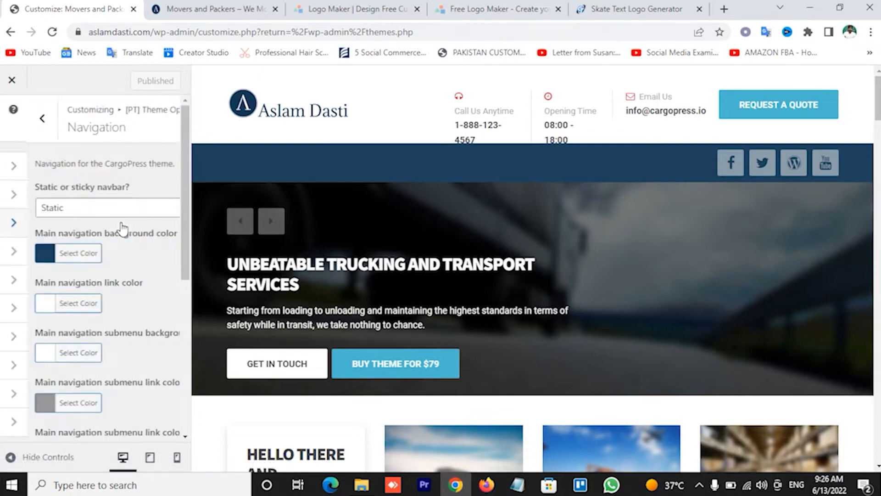
{"action": "scroll", "coordinate": [603, 294], "scroll_direction": "down", "scroll_amount": 20}
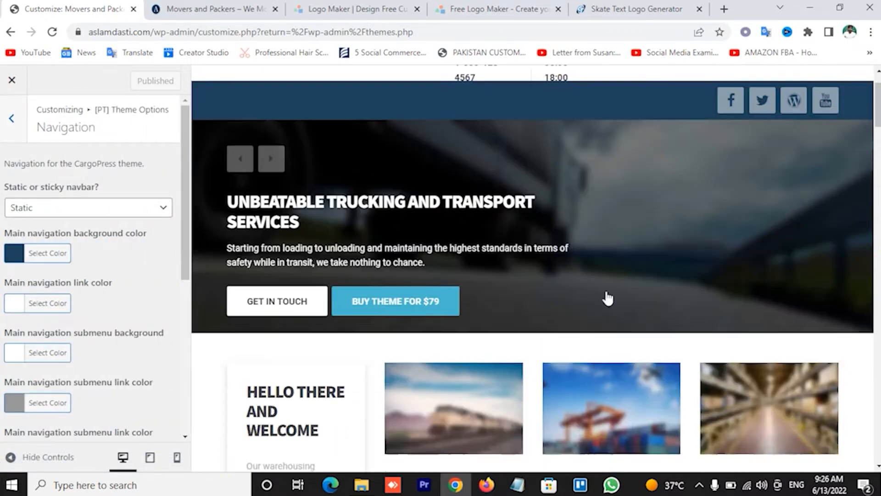
{"action": "scroll", "coordinate": [599, 278], "scroll_direction": "down", "scroll_amount": 8}
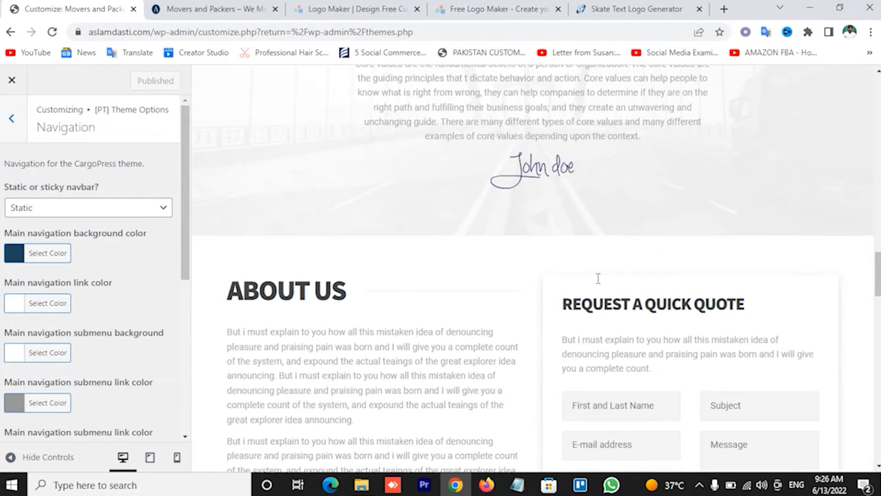
{"action": "scroll", "coordinate": [598, 278], "scroll_direction": "up", "scroll_amount": 7}
{"action": "scroll", "coordinate": [536, 143], "scroll_direction": "down", "scroll_amount": 7}
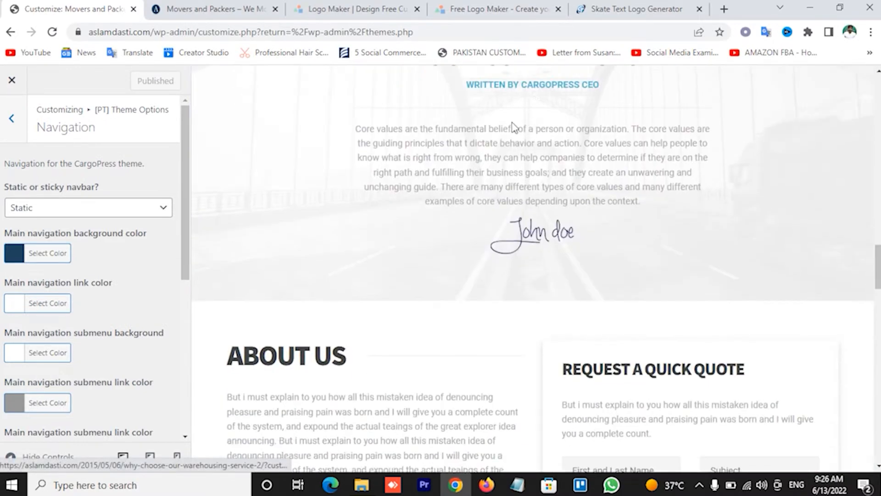
{"action": "left_click", "coordinate": [85, 211]}
{"action": "left_click", "coordinate": [86, 238]}
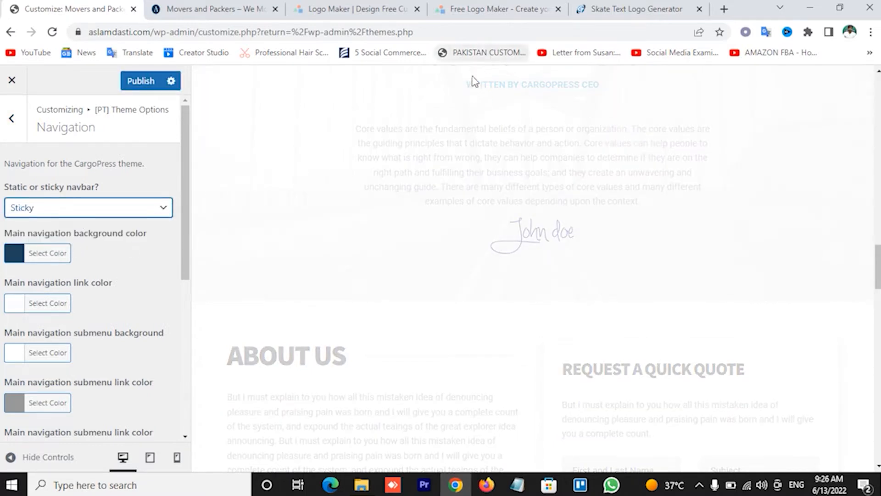
{"action": "scroll", "coordinate": [468, 150], "scroll_direction": "up", "scroll_amount": 15}
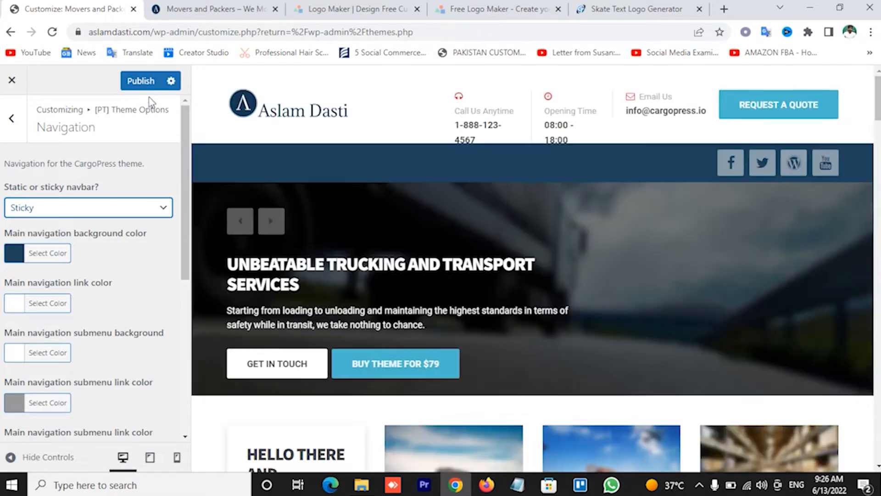
{"action": "left_click", "coordinate": [140, 82]}
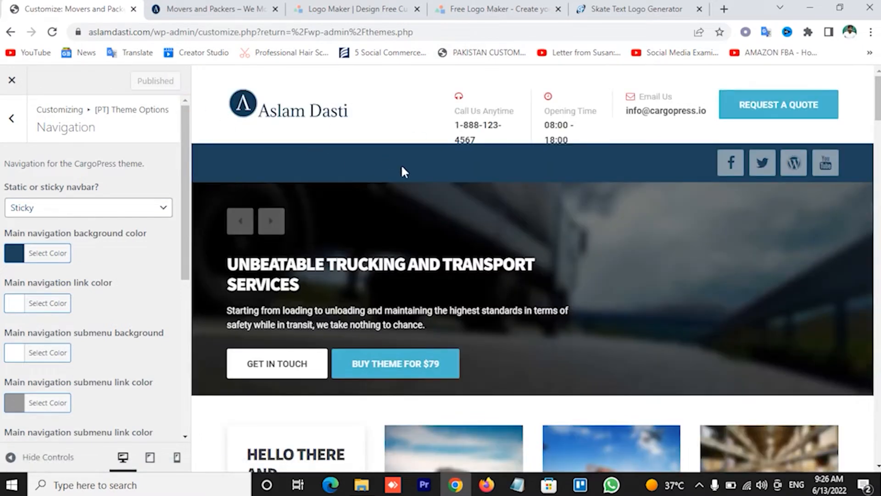
Scroll through the preview to check the navigation colours, then return to Theme Options
{"action": "scroll", "coordinate": [459, 172], "scroll_direction": "down", "scroll_amount": 6}
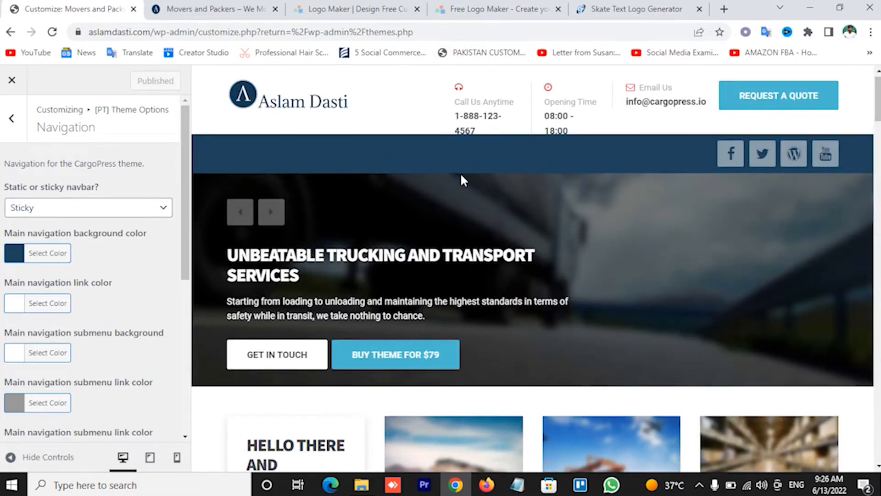
{"action": "scroll", "coordinate": [462, 181], "scroll_direction": "down", "scroll_amount": 5}
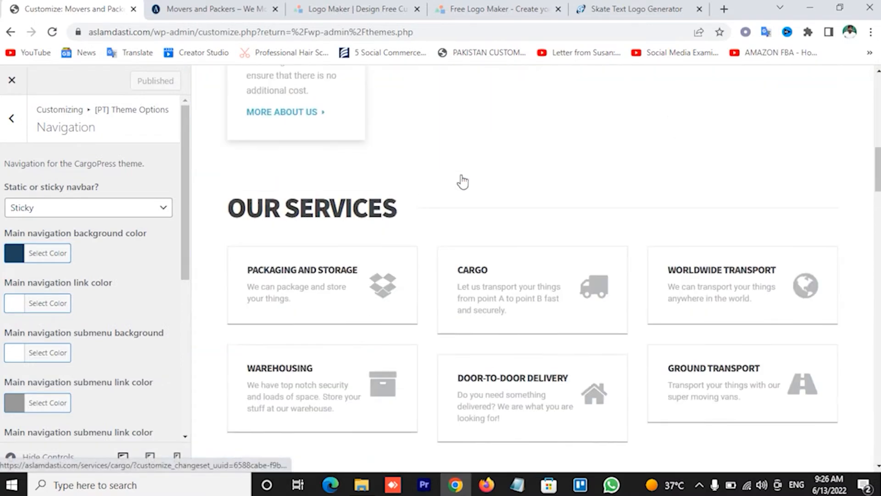
{"action": "scroll", "coordinate": [461, 181], "scroll_direction": "up", "scroll_amount": 10}
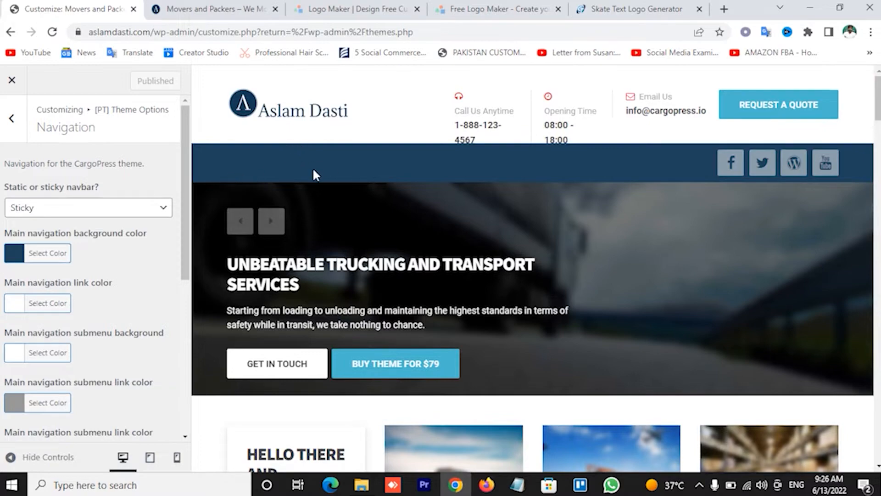
{"action": "scroll", "coordinate": [304, 174], "scroll_direction": "down", "scroll_amount": 7}
{"action": "scroll", "coordinate": [305, 177], "scroll_direction": "up", "scroll_amount": 4}
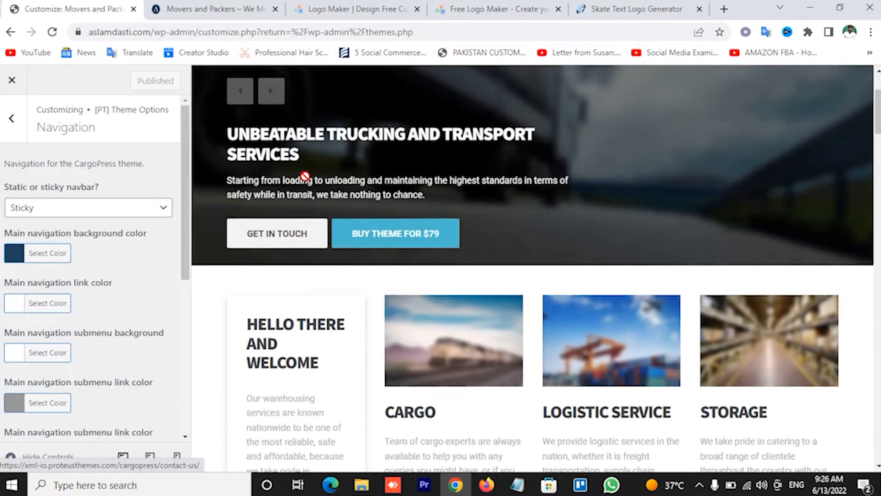
{"action": "scroll", "coordinate": [133, 294], "scroll_direction": "down", "scroll_amount": 5}
{"action": "scroll", "coordinate": [138, 291], "scroll_direction": "up", "scroll_amount": 5}
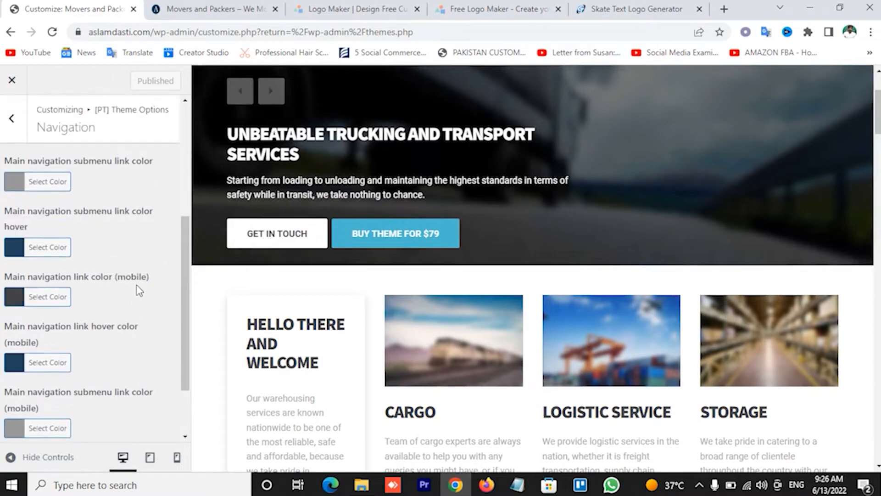
{"action": "scroll", "coordinate": [408, 161], "scroll_direction": "up", "scroll_amount": 3}
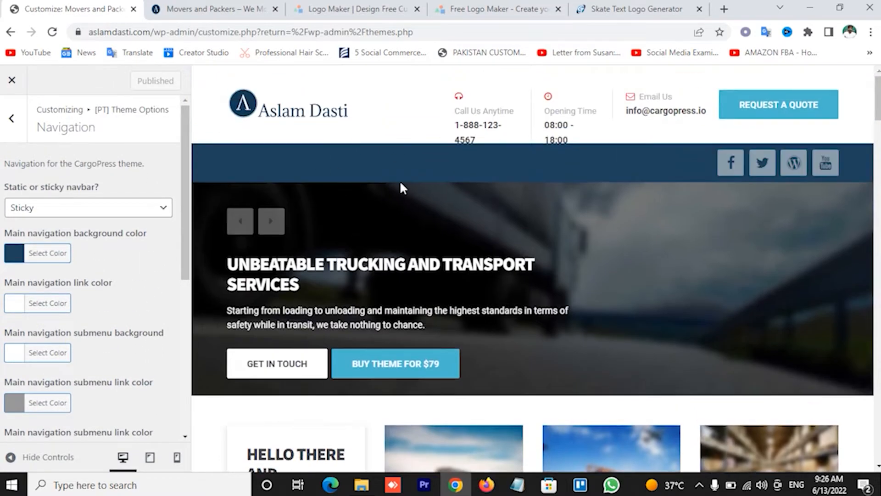
{"action": "scroll", "coordinate": [520, 187], "scroll_direction": "down", "scroll_amount": 5}
{"action": "scroll", "coordinate": [523, 190], "scroll_direction": "up", "scroll_amount": 5}
{"action": "left_click", "coordinate": [12, 118]}
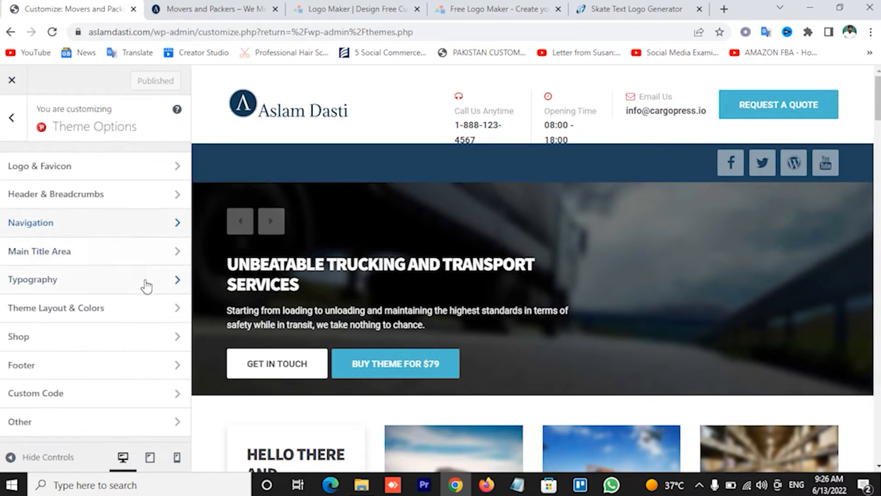
Review the Main Title Area and Typography settings, keeping the Latin font character set
{"action": "left_click", "coordinate": [144, 263]}
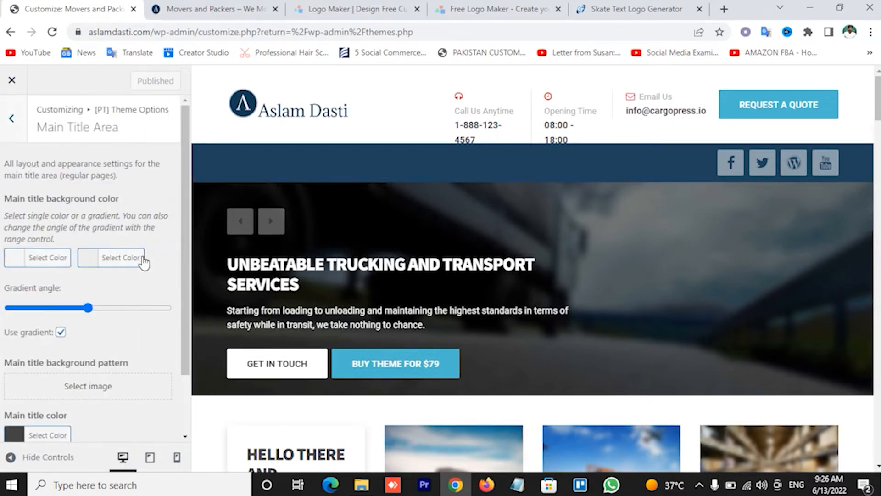
{"action": "scroll", "coordinate": [170, 212], "scroll_direction": "down", "scroll_amount": 2}
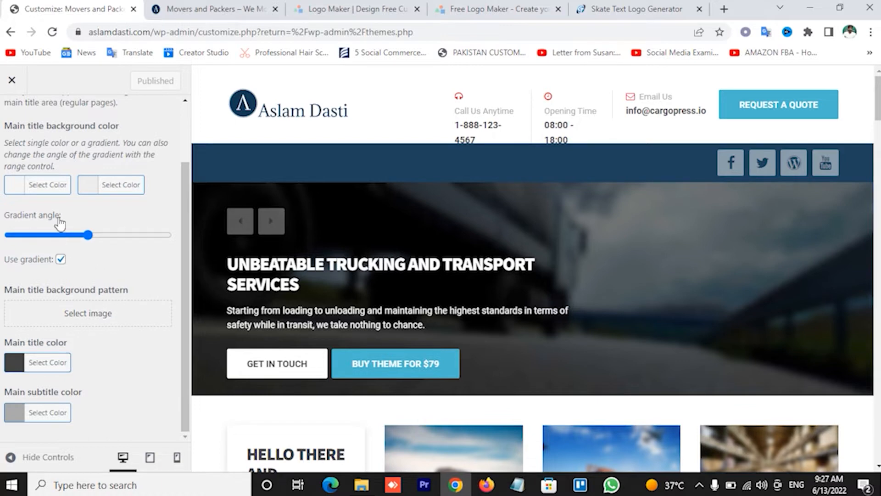
{"action": "left_click", "coordinate": [114, 286]}
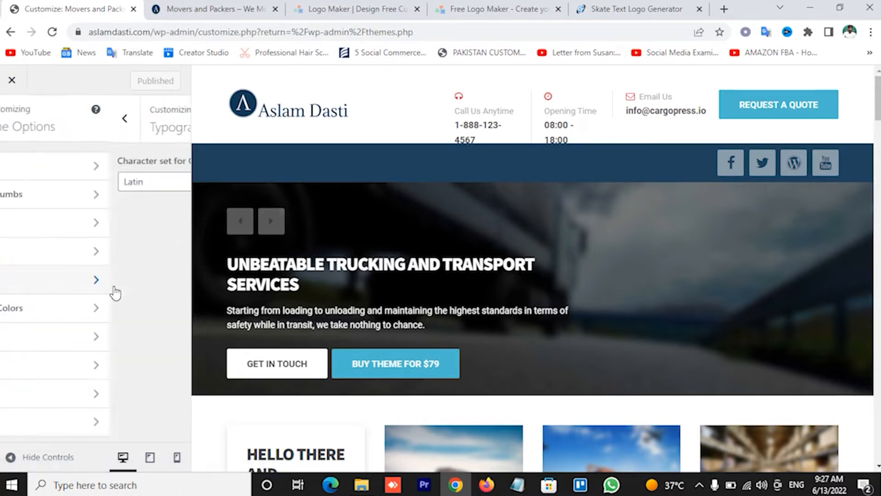
{"action": "left_click", "coordinate": [92, 186]}
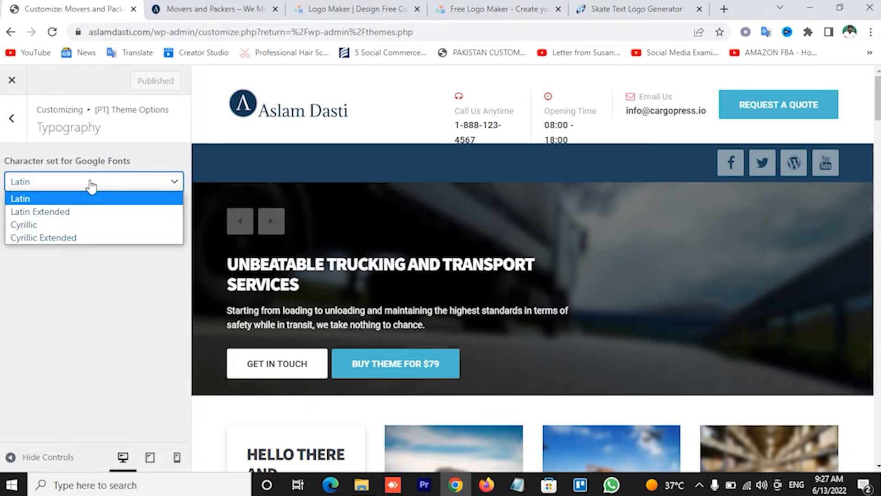
{"action": "left_click", "coordinate": [91, 186]}
{"action": "left_click", "coordinate": [12, 118]}
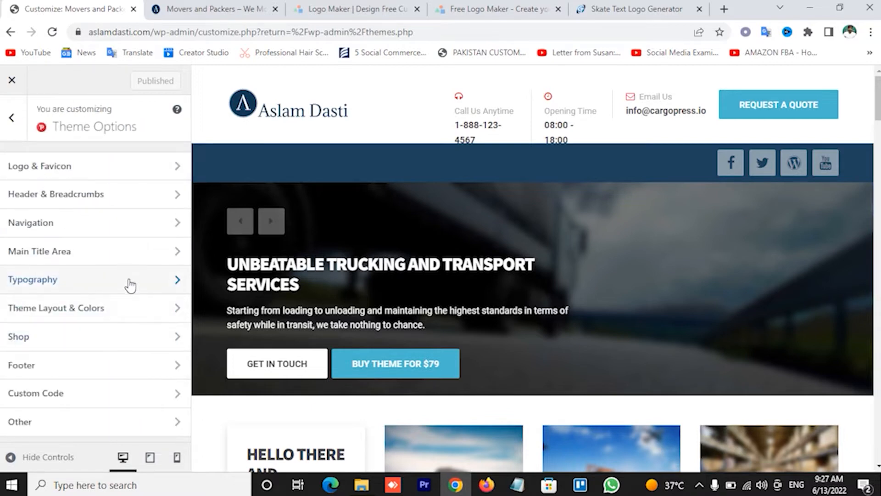
Switch the site layout in Theme Layout & Colors from Wide to Boxed
{"action": "left_click", "coordinate": [114, 317]}
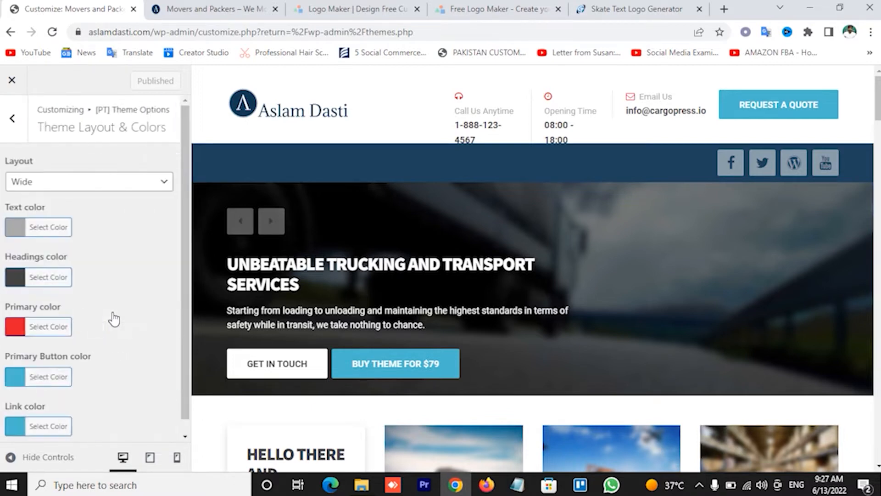
{"action": "left_click", "coordinate": [95, 184]}
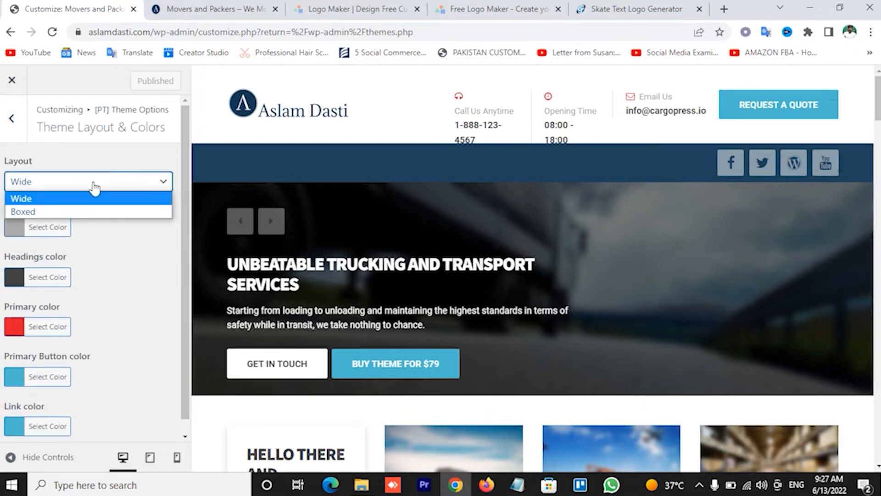
{"action": "left_click", "coordinate": [94, 185]}
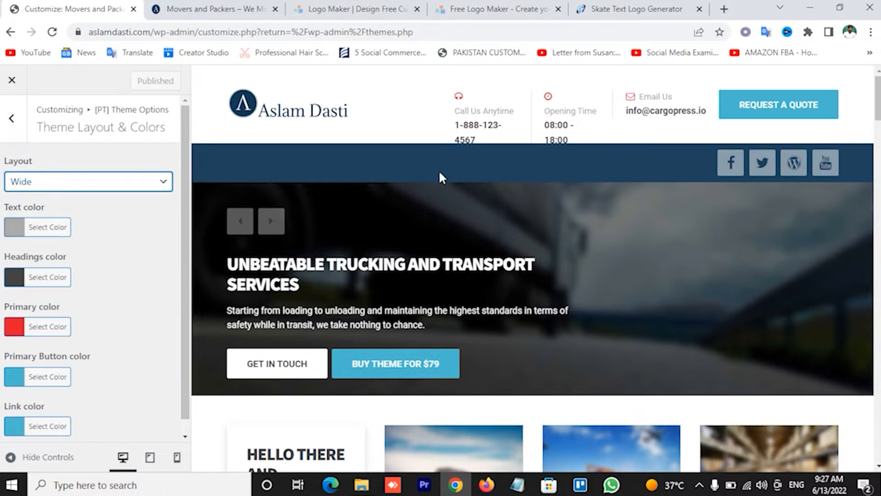
{"action": "left_click", "coordinate": [140, 188]}
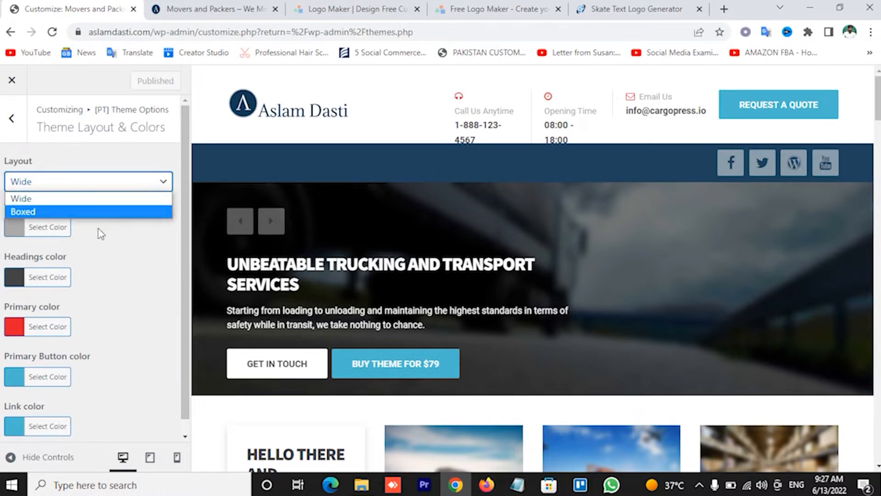
{"action": "left_click", "coordinate": [95, 212]}
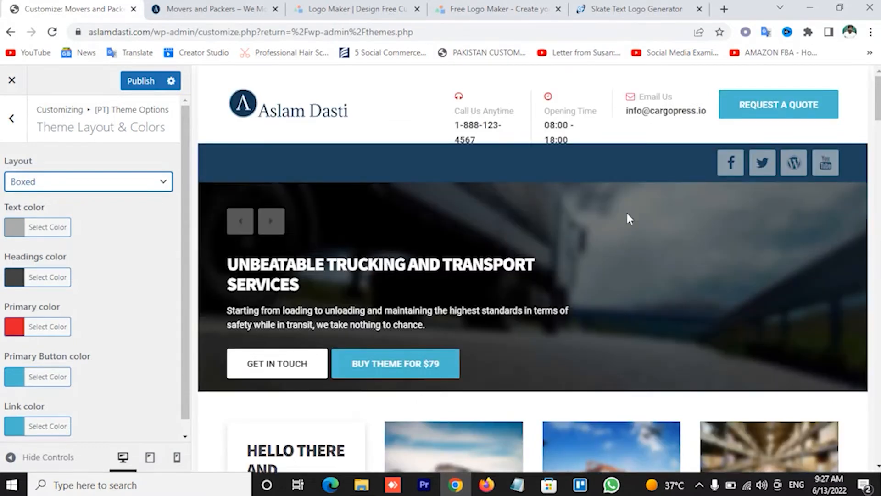
{"action": "left_click", "coordinate": [138, 181]}
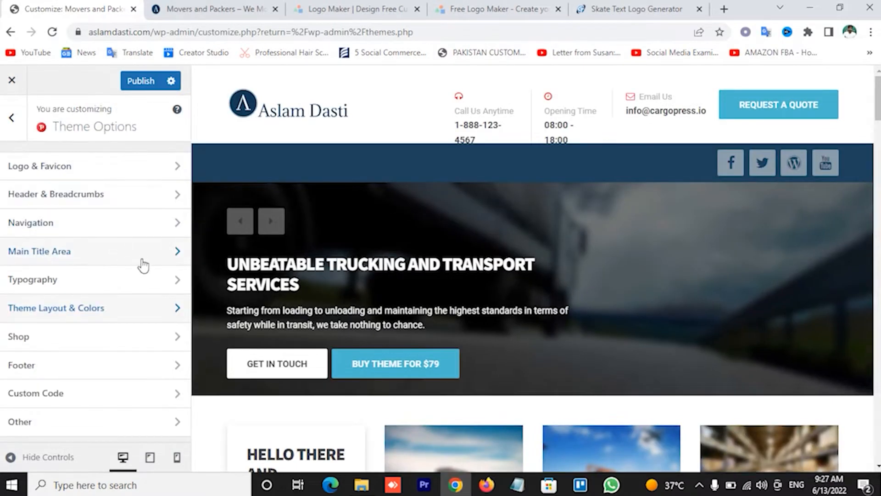
Review the Shop and Footer settings, keeping four footer widget columns
{"action": "left_click", "coordinate": [114, 345]}
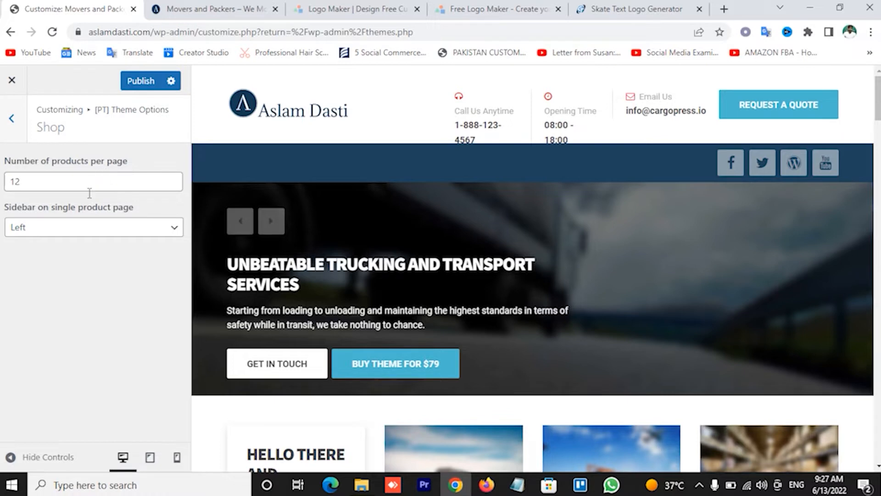
{"action": "left_click", "coordinate": [10, 119]}
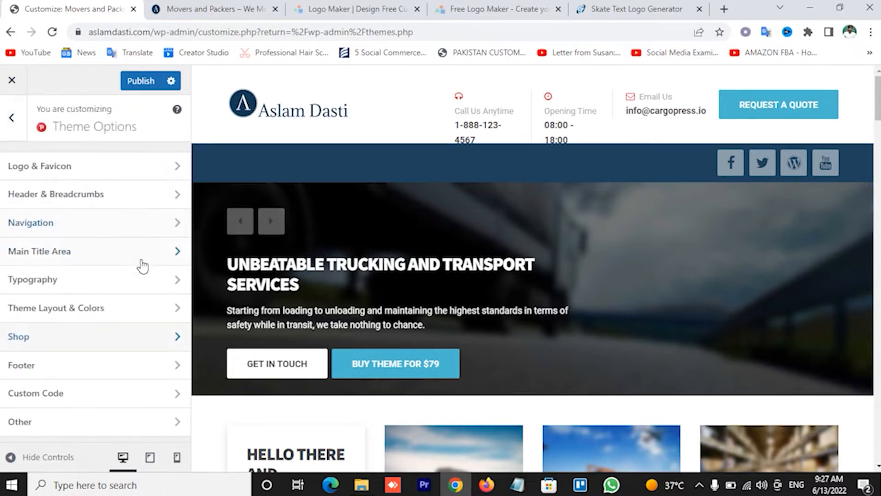
{"action": "left_click", "coordinate": [97, 365]}
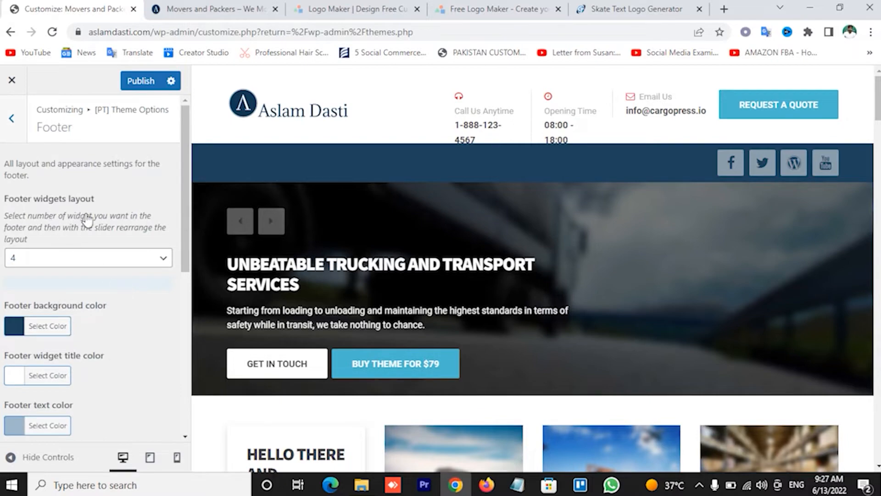
{"action": "left_click", "coordinate": [79, 258]}
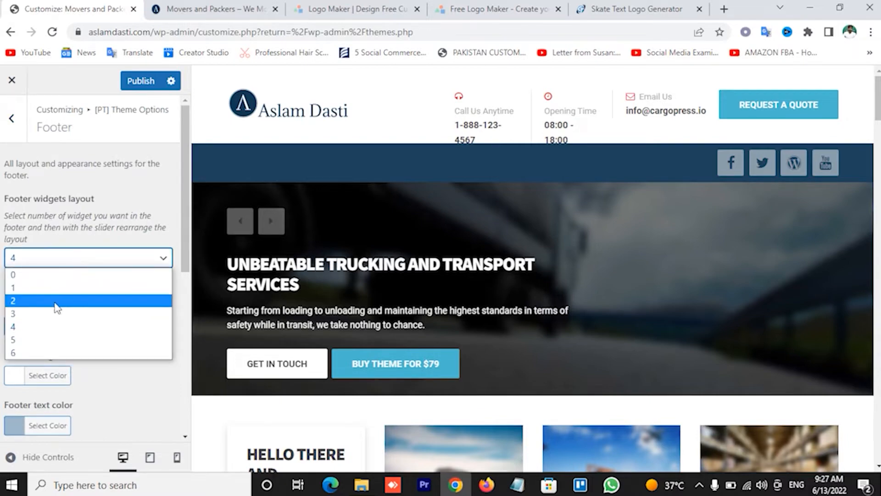
{"action": "left_click", "coordinate": [46, 326]}
{"action": "scroll", "coordinate": [417, 296], "scroll_direction": "down", "scroll_amount": 15}
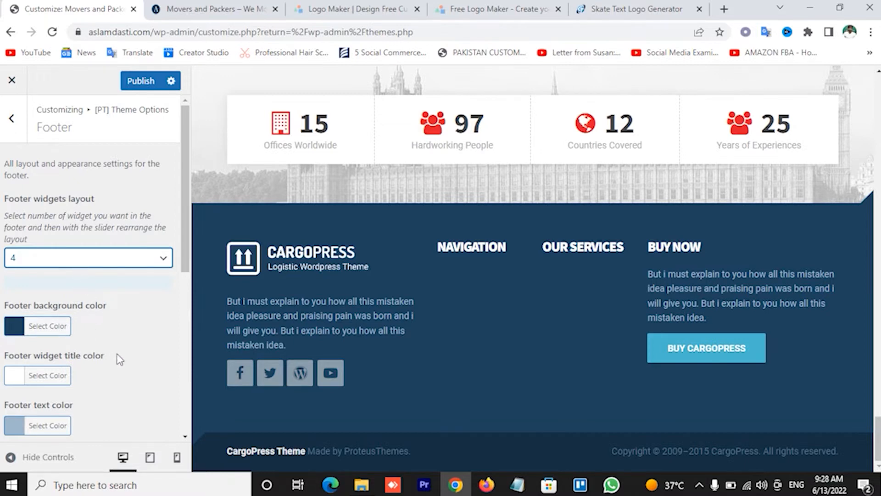
{"action": "left_click", "coordinate": [11, 118]}
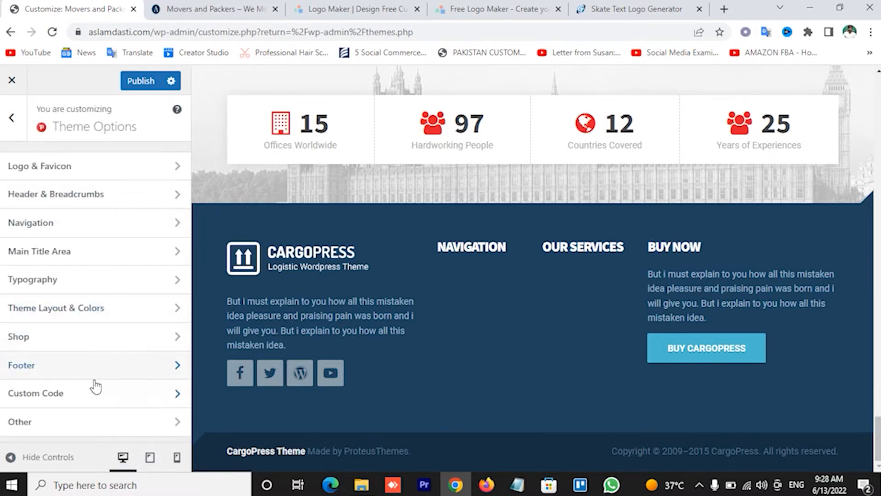
Check Custom Code and Other settings, keep the ACF admin panel hidden, and publish
{"action": "left_click", "coordinate": [81, 401]}
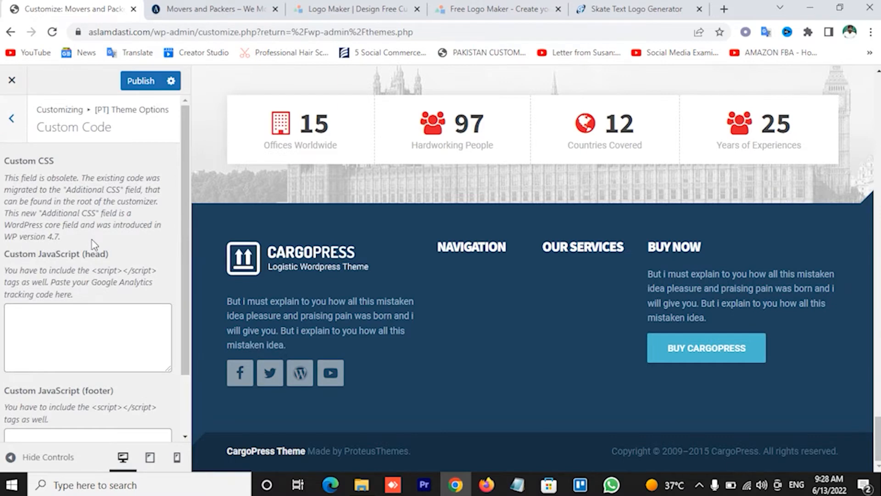
{"action": "left_click", "coordinate": [12, 119]}
{"action": "left_click", "coordinate": [127, 426]}
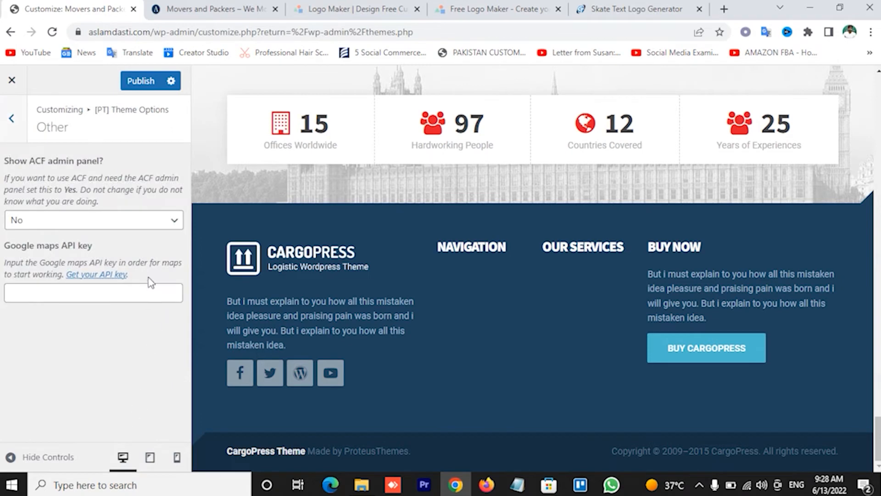
{"action": "left_click", "coordinate": [99, 229]}
{"action": "left_click", "coordinate": [98, 234]}
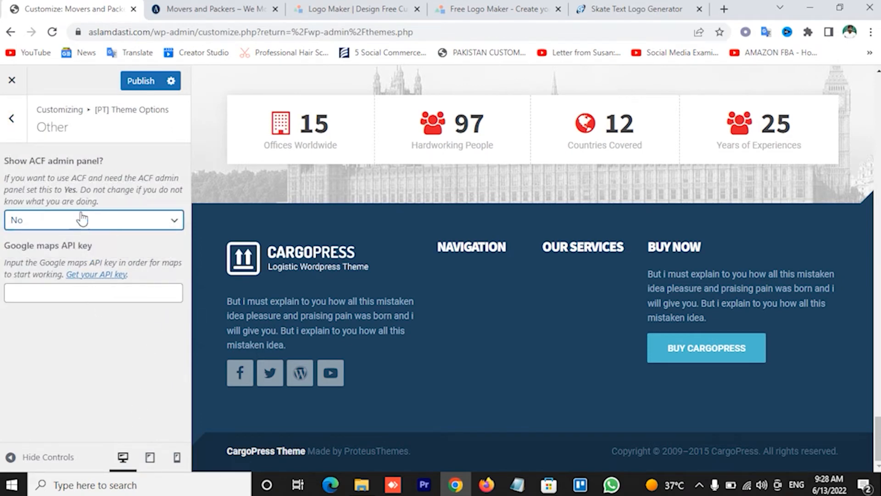
{"action": "left_click", "coordinate": [12, 118]}
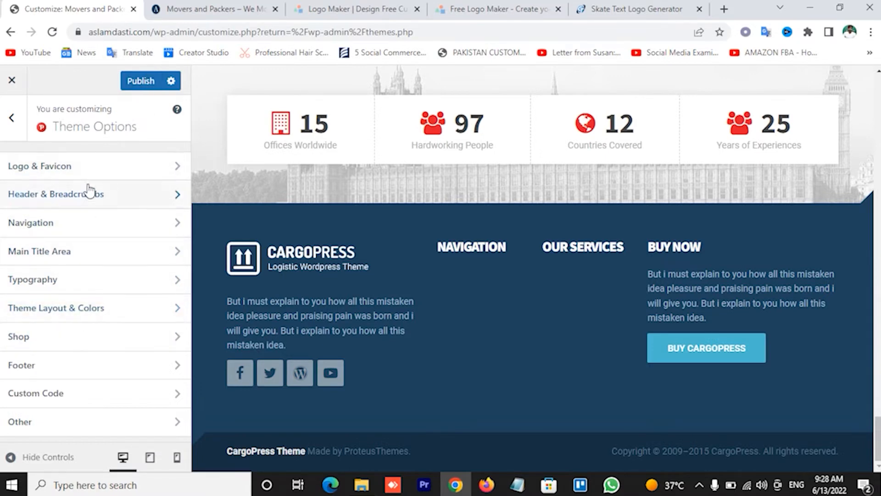
{"action": "left_click", "coordinate": [138, 81]}
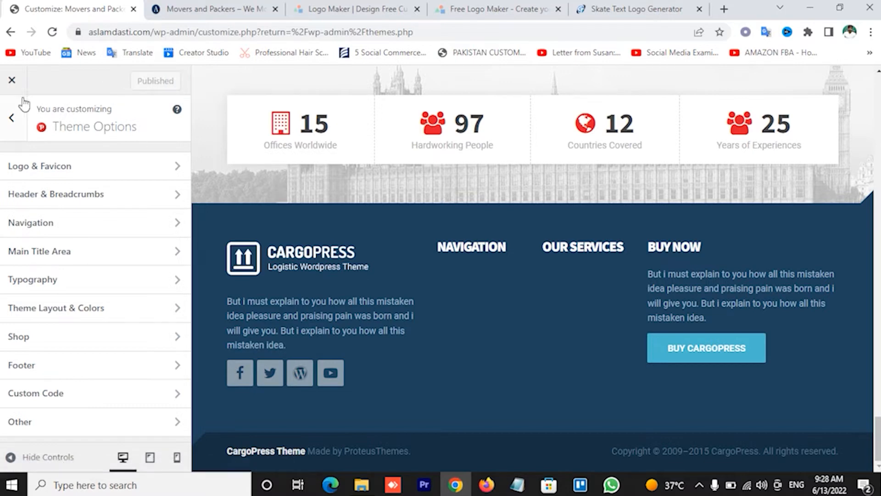
View the ProteusThemes support information, then open Site Identity
{"action": "left_click", "coordinate": [12, 118]}
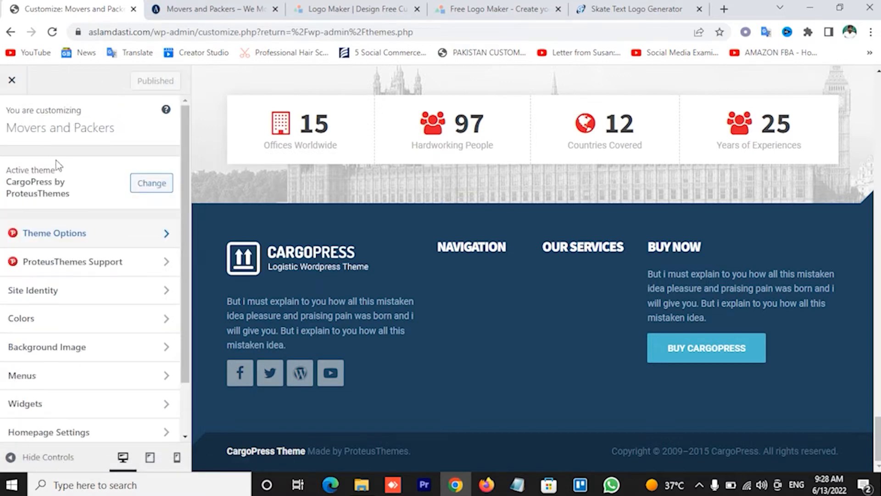
{"action": "left_click", "coordinate": [111, 271]}
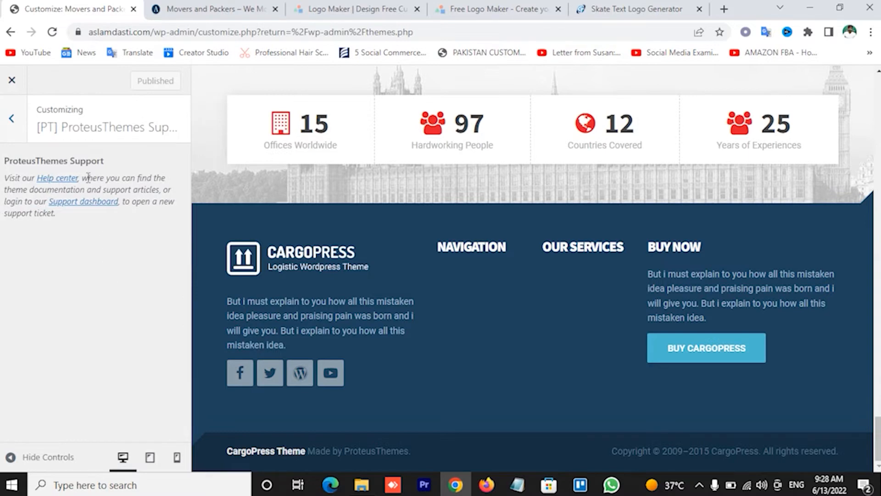
{"action": "left_click", "coordinate": [13, 118]}
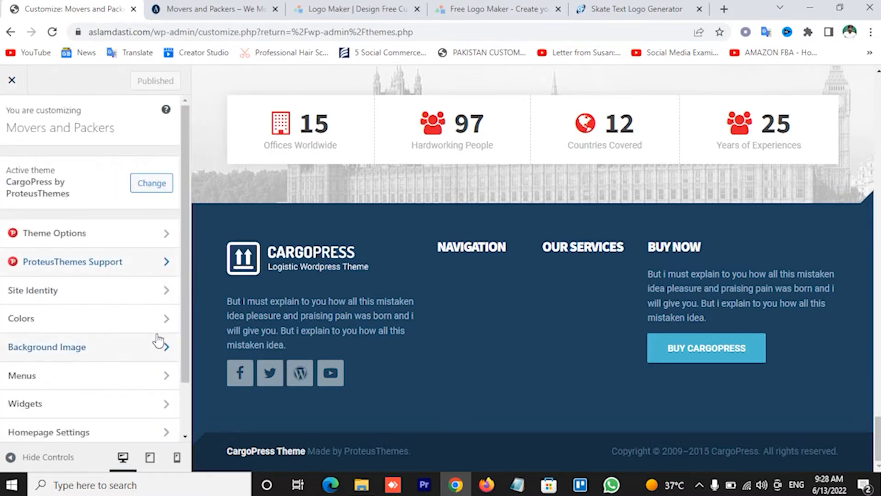
{"action": "left_click", "coordinate": [114, 293]}
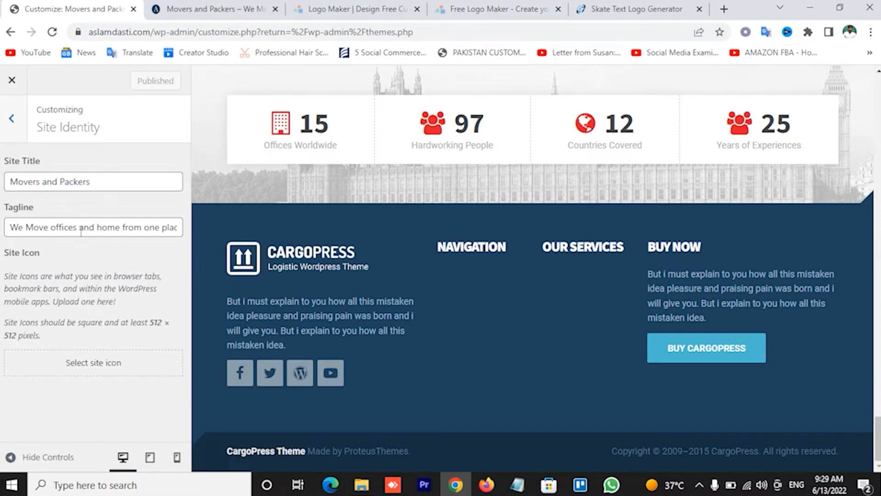
Browse the Colors and Background Image sections of the Customizer
{"action": "left_click", "coordinate": [13, 120]}
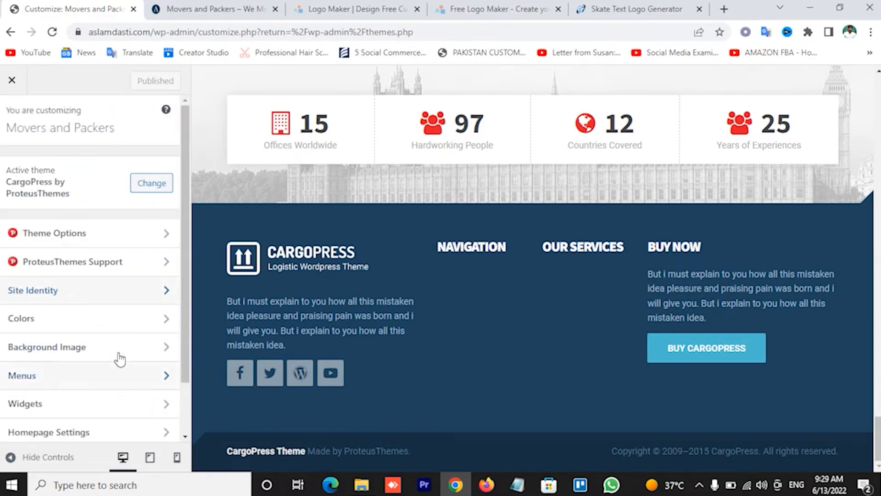
{"action": "left_click", "coordinate": [109, 326]}
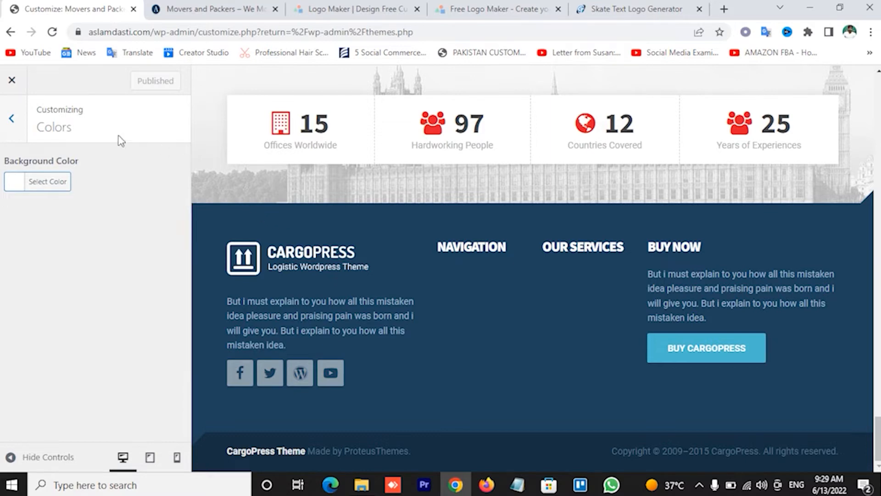
{"action": "left_click", "coordinate": [11, 119]}
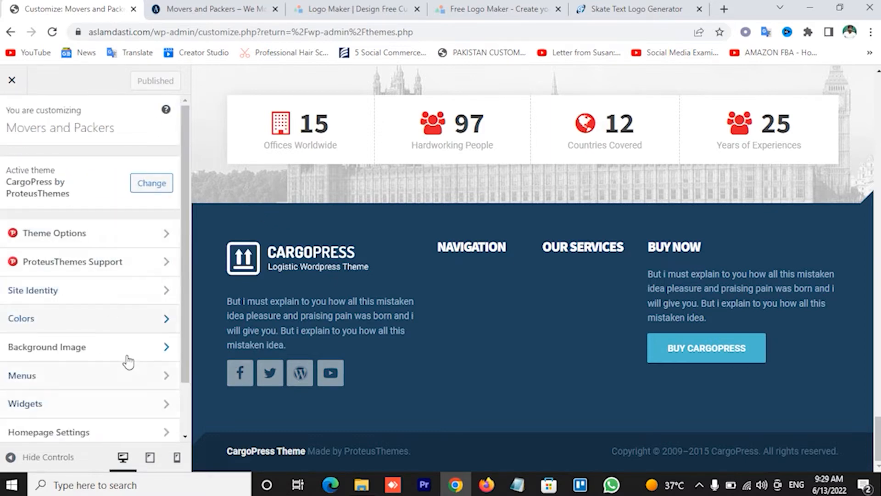
{"action": "left_click", "coordinate": [126, 353]}
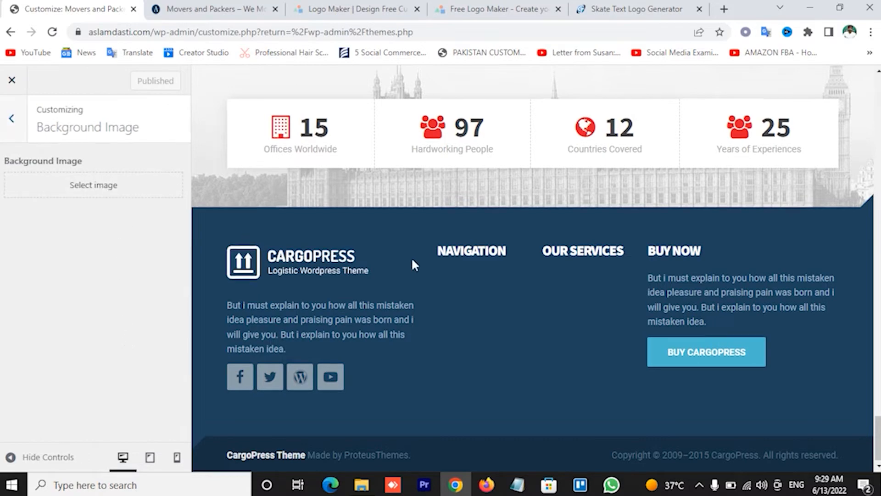
{"action": "scroll", "coordinate": [412, 265], "scroll_direction": "up", "scroll_amount": 20}
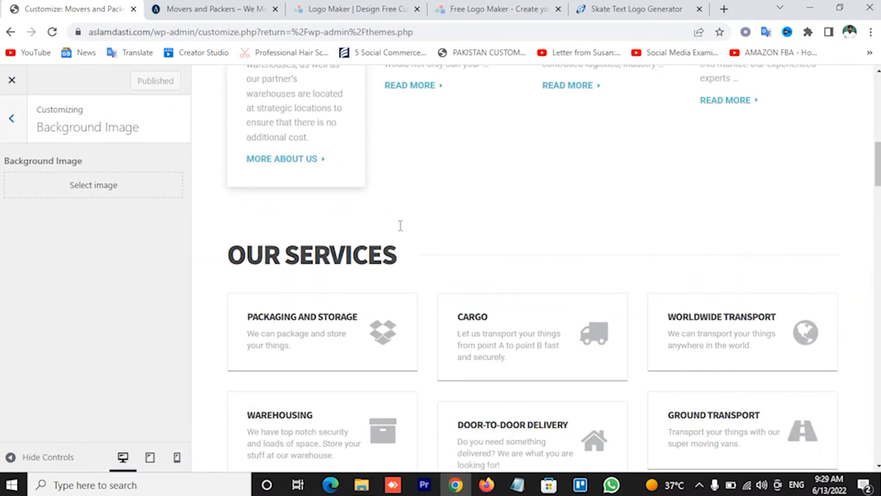
{"action": "scroll", "coordinate": [400, 225], "scroll_direction": "up", "scroll_amount": 8}
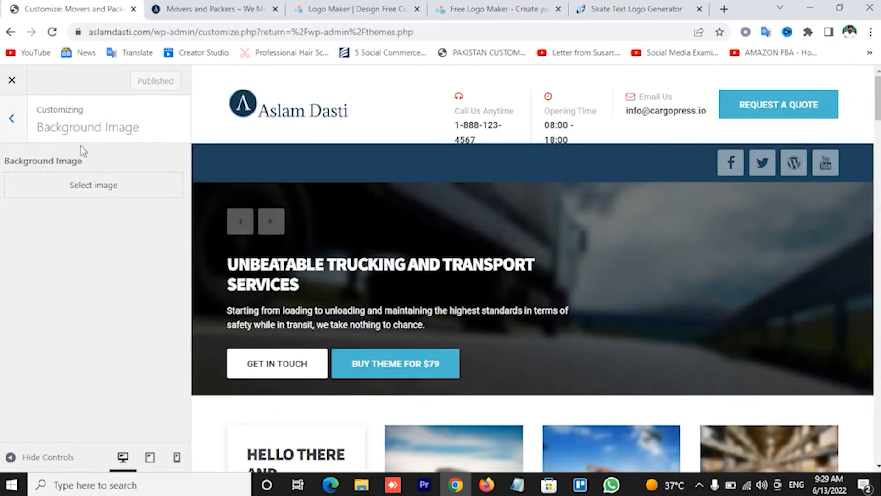
{"action": "left_click", "coordinate": [12, 118]}
Check the Menus locations showing Main Menu and Top Menu, then open Widgets
{"action": "scroll", "coordinate": [137, 367], "scroll_direction": "down", "scroll_amount": 2}
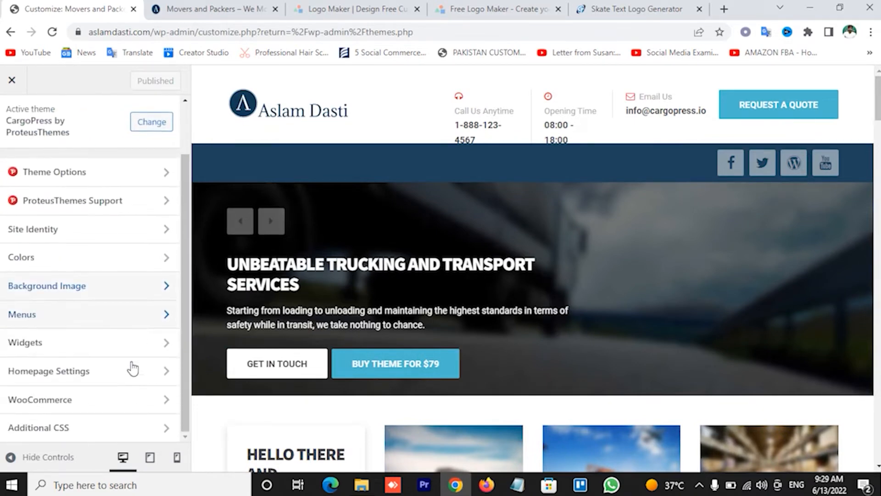
{"action": "left_click", "coordinate": [101, 319]}
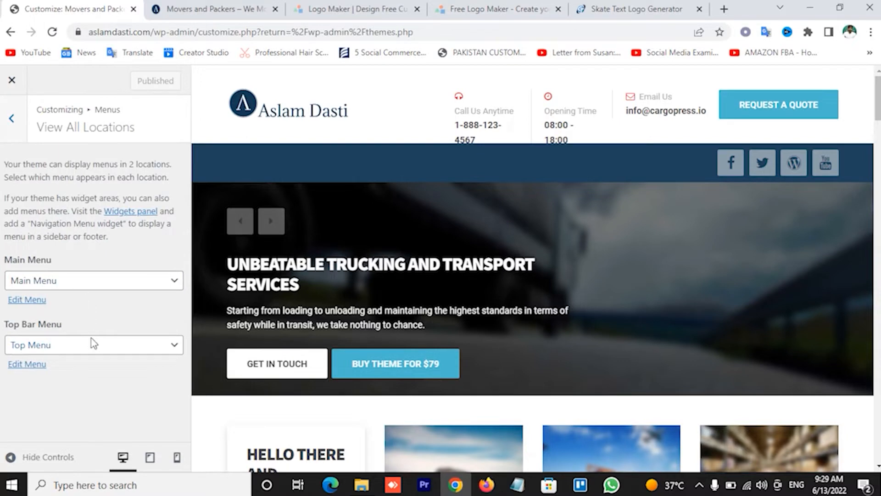
{"action": "left_click", "coordinate": [12, 119]}
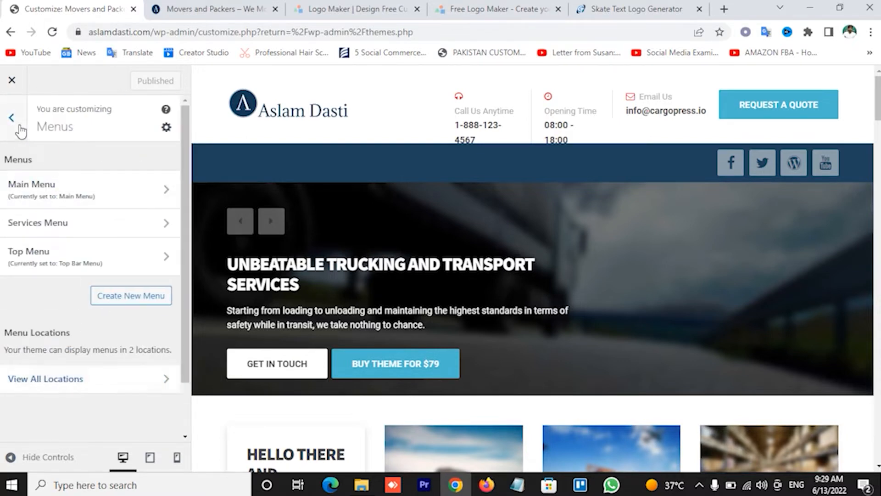
{"action": "left_click", "coordinate": [20, 127]}
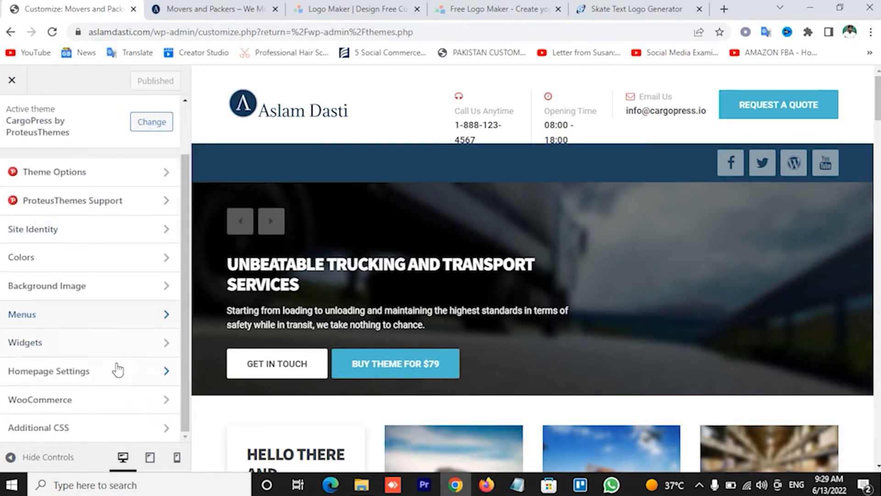
{"action": "left_click", "coordinate": [92, 344]}
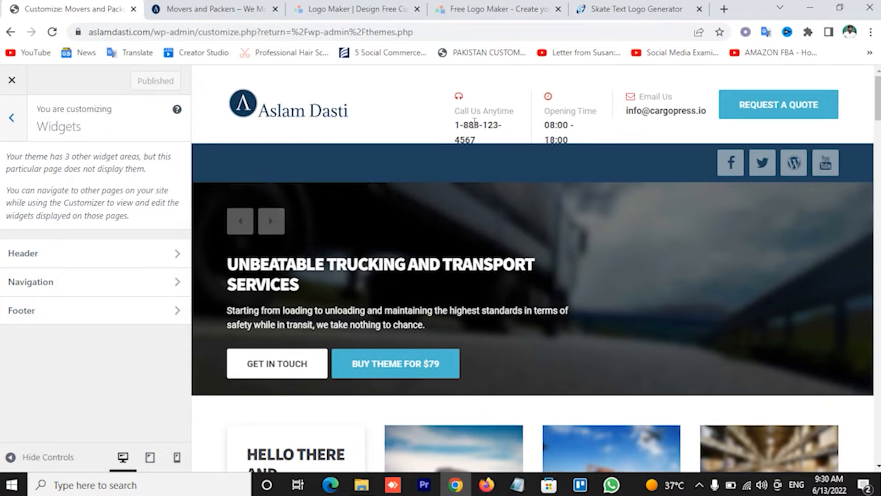
Locate the header phone number in the preview and open the Header's Call Us Anytime widget
{"action": "left_click_drag", "start_coordinate": [465, 121], "coordinate": [614, 124]}
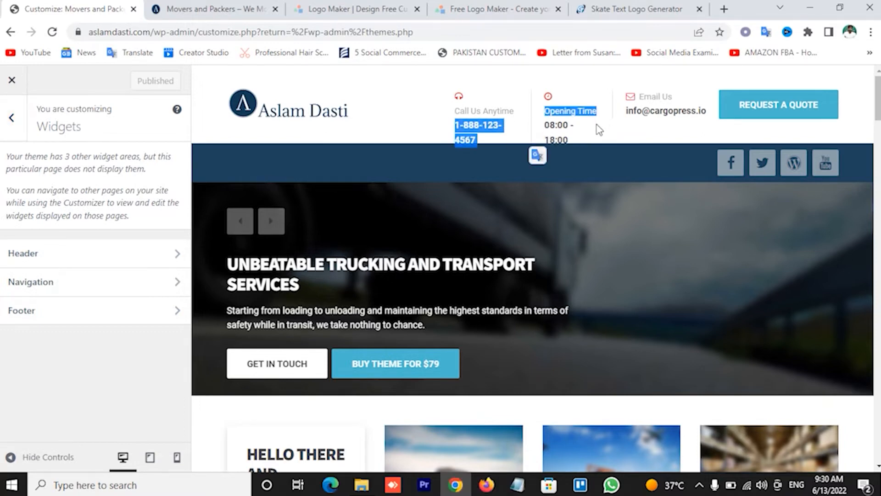
{"action": "left_click", "coordinate": [599, 129]}
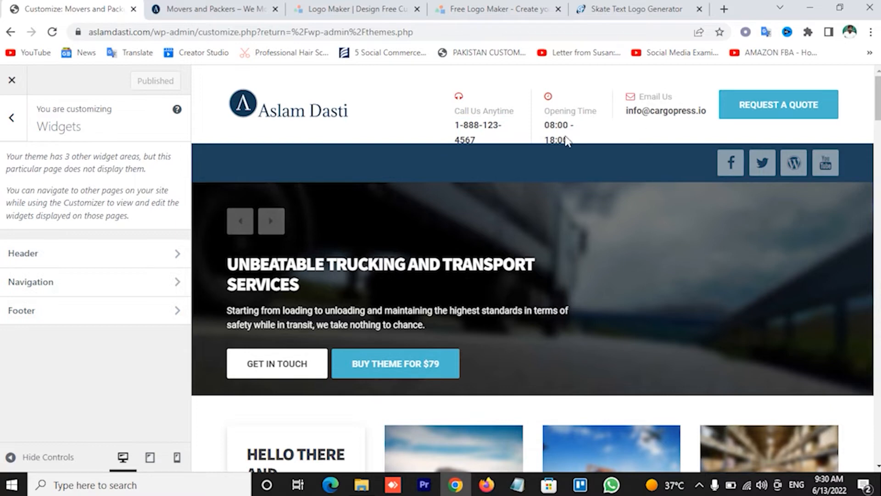
{"action": "left_click", "coordinate": [79, 254]}
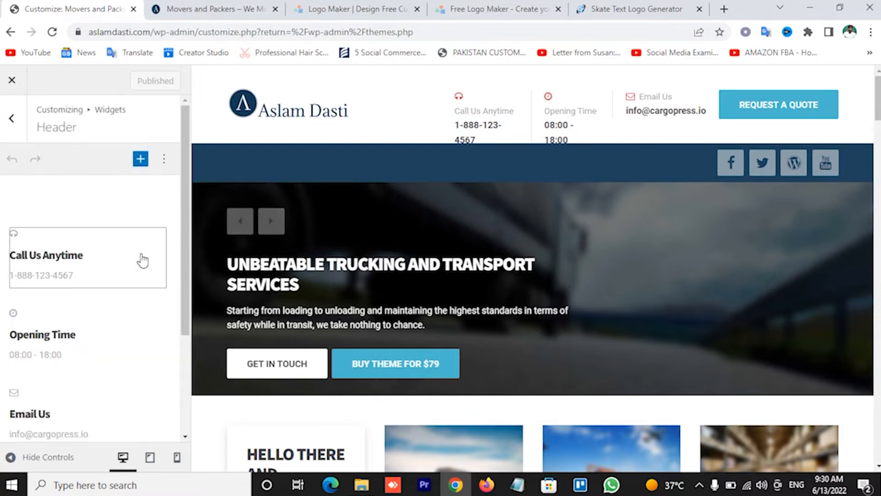
{"action": "left_click", "coordinate": [58, 279]}
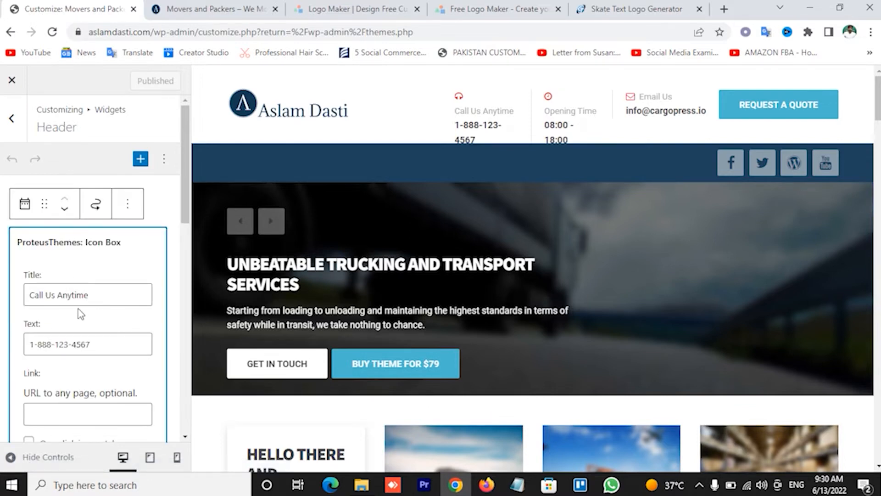
Replace the Call Us Anytime number with your own phone number and choose the phone icon
{"action": "left_click_drag", "start_coordinate": [27, 344], "coordinate": [109, 341]}
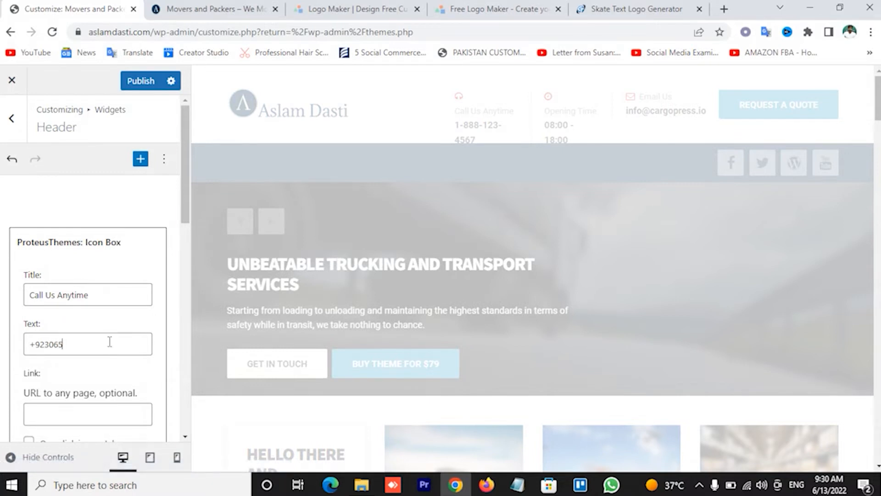
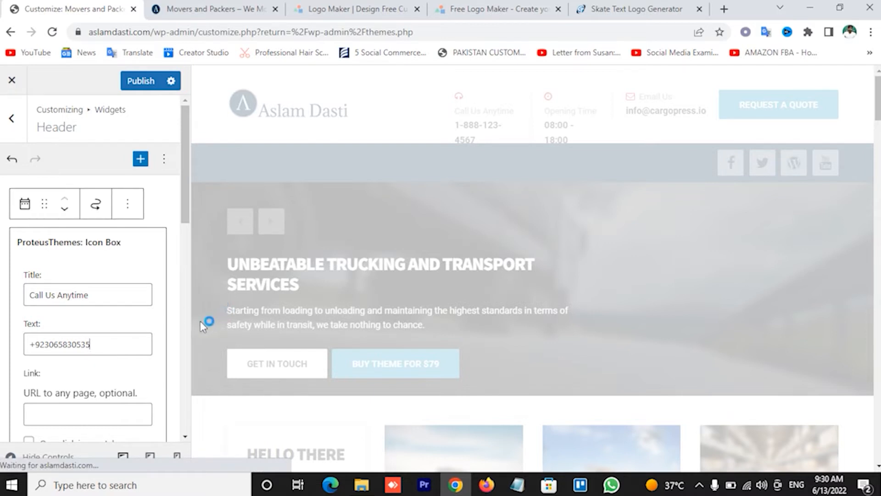
{"action": "scroll", "coordinate": [136, 359], "scroll_direction": "down", "scroll_amount": 3}
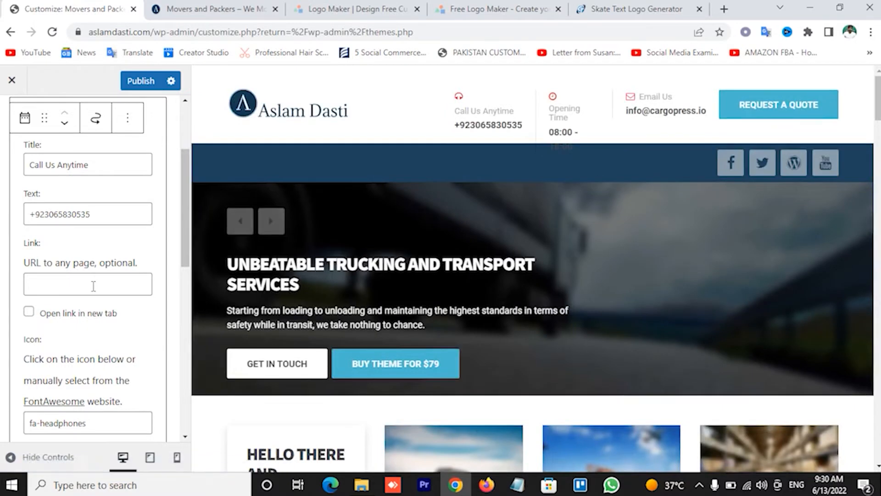
{"action": "scroll", "coordinate": [93, 285], "scroll_direction": "down", "scroll_amount": 3}
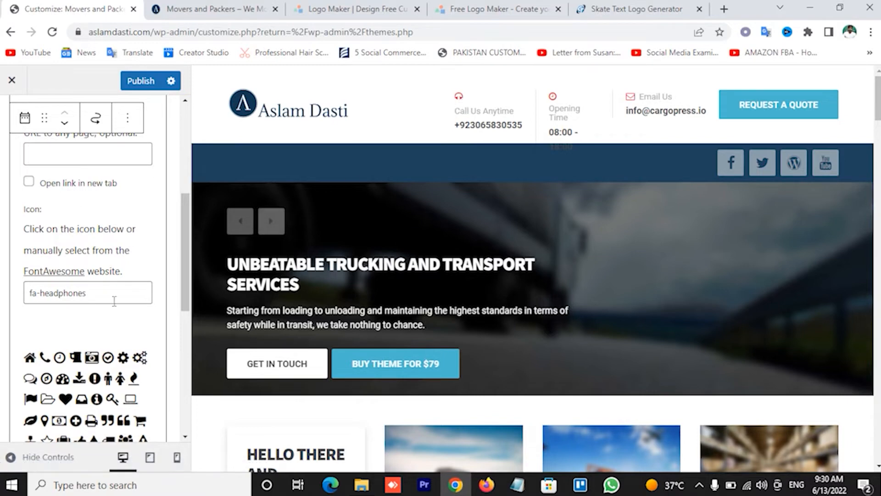
{"action": "left_click", "coordinate": [45, 361]}
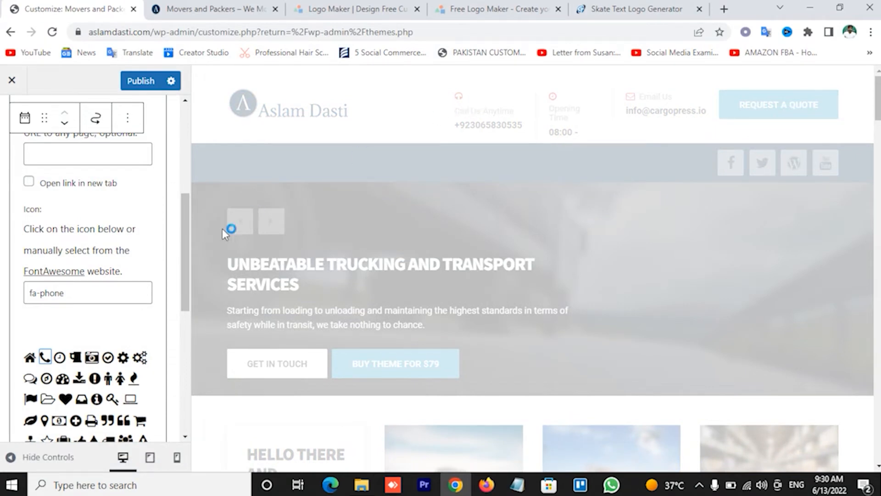
Check the new phone number and contact details in the header preview
{"action": "scroll", "coordinate": [97, 330], "scroll_direction": "down", "scroll_amount": 2}
{"action": "scroll", "coordinate": [97, 330], "scroll_direction": "up", "scroll_amount": 2}
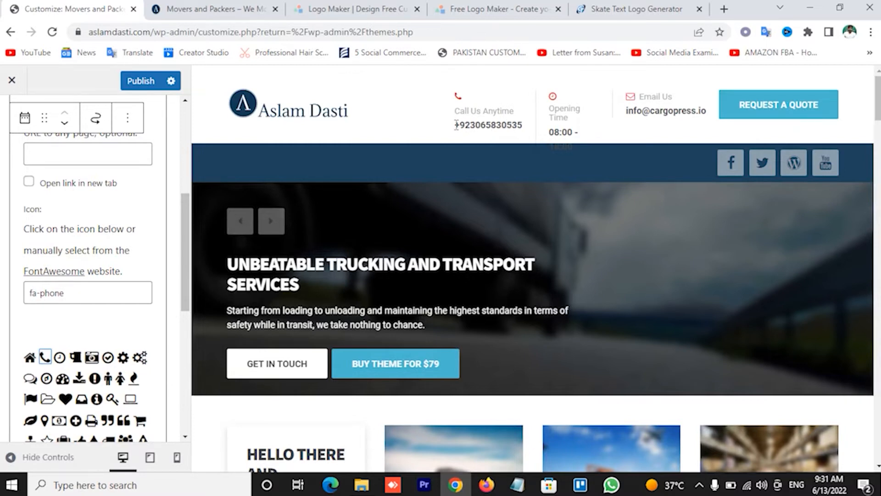
{"action": "double_click", "coordinate": [528, 128]}
{"action": "left_click", "coordinate": [534, 109]}
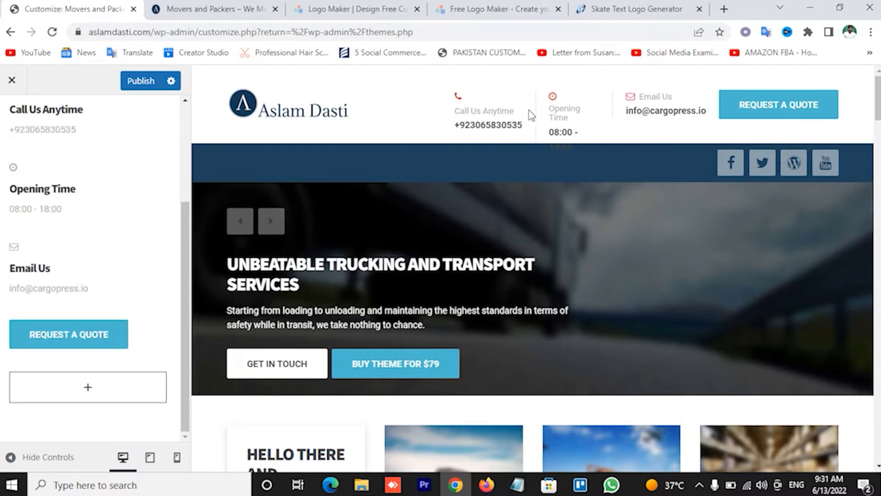
{"action": "left_click_drag", "start_coordinate": [454, 124], "coordinate": [558, 131]}
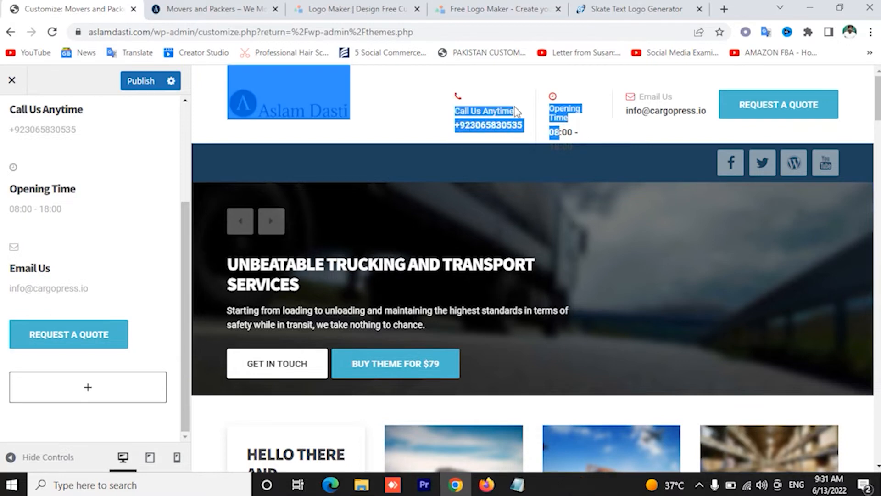
{"action": "left_click", "coordinate": [510, 94]}
{"action": "scroll", "coordinate": [110, 210], "scroll_direction": "up", "scroll_amount": 3}
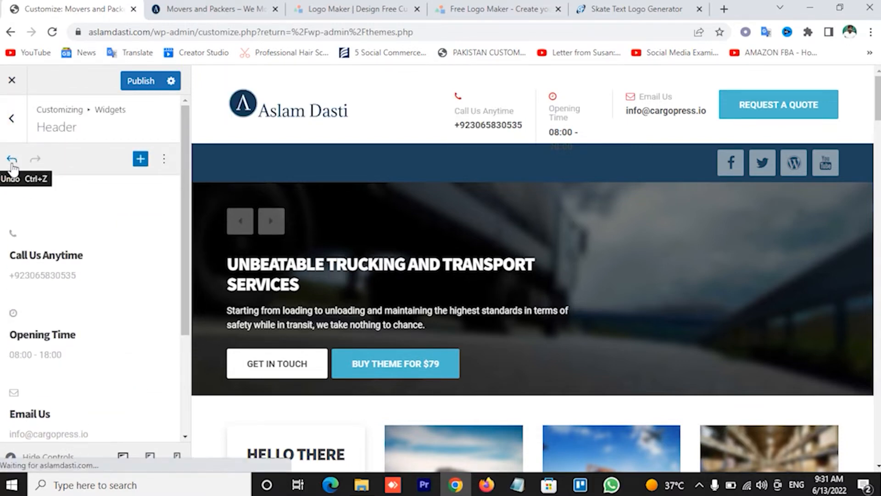
Reopen the Header widget area and inspect the Opening Time widget
{"action": "left_click", "coordinate": [18, 130]}
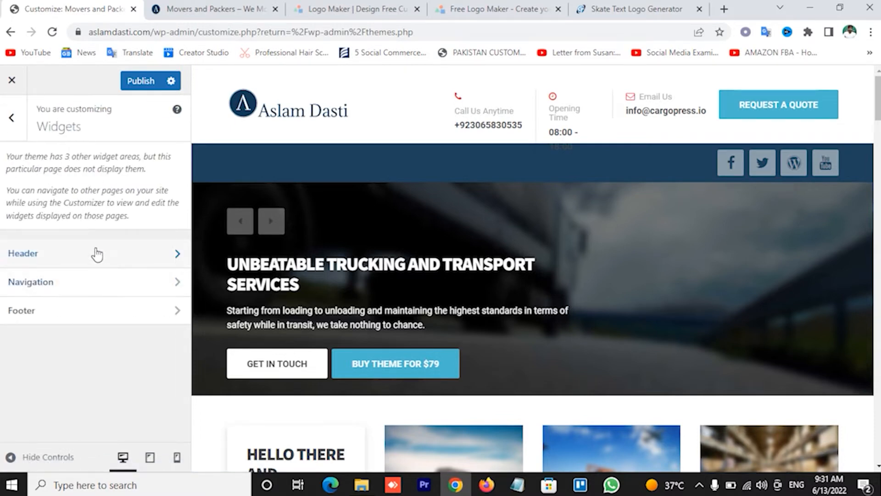
{"action": "left_click", "coordinate": [95, 252]}
{"action": "scroll", "coordinate": [89, 350], "scroll_direction": "down", "scroll_amount": 1}
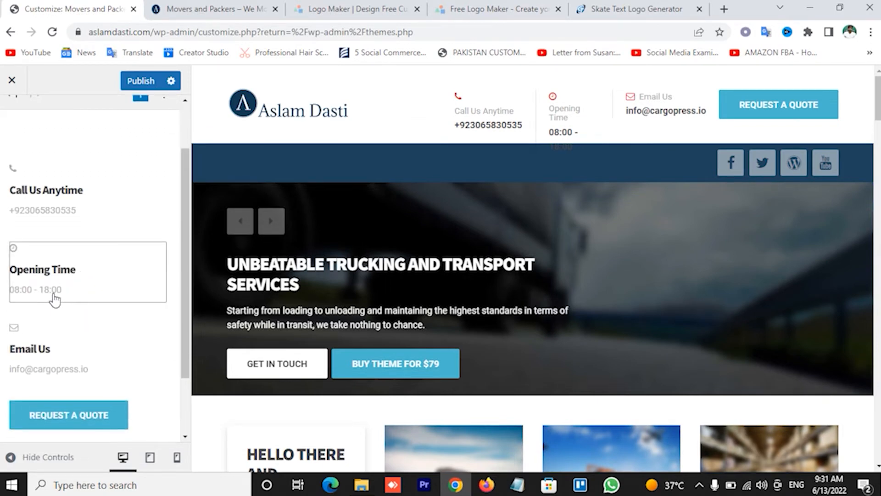
{"action": "left_click", "coordinate": [84, 293]}
{"action": "left_click", "coordinate": [62, 149]}
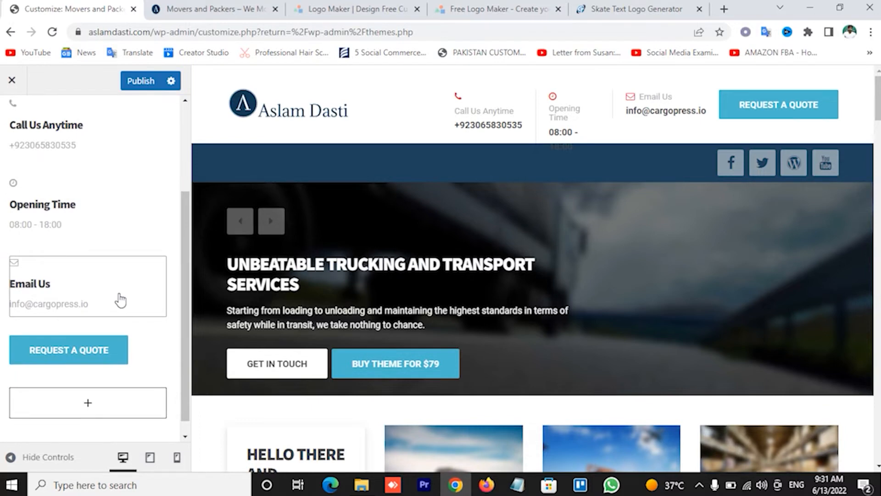
Inspect the Request a Quote button shortcode, then publish the Header widget changes
{"action": "left_click", "coordinate": [94, 356]}
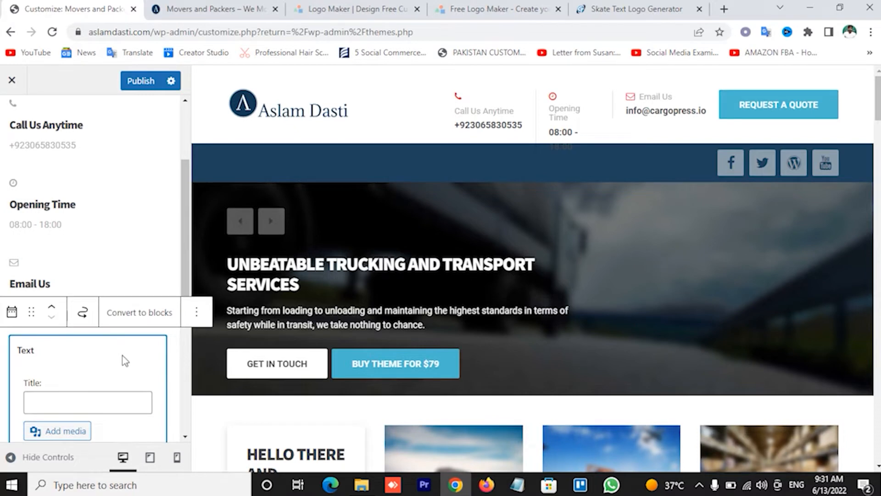
{"action": "scroll", "coordinate": [93, 339], "scroll_direction": "down", "scroll_amount": 3}
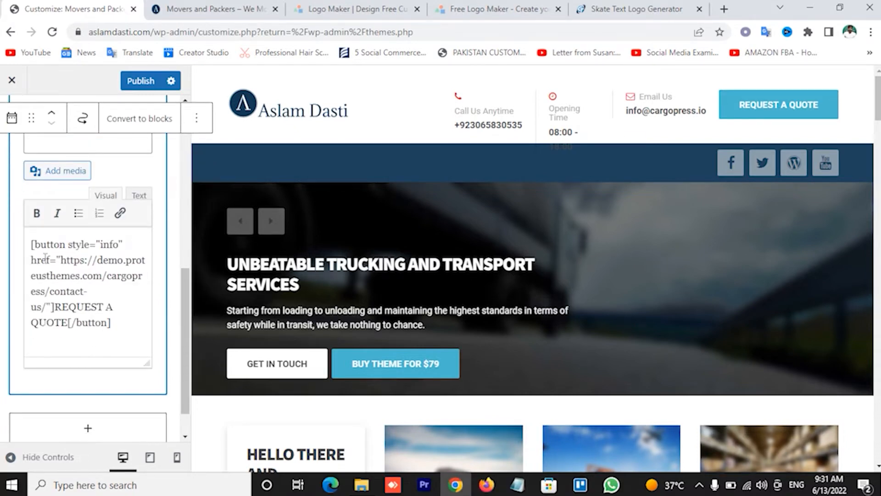
{"action": "left_click_drag", "start_coordinate": [31, 238], "coordinate": [141, 338]}
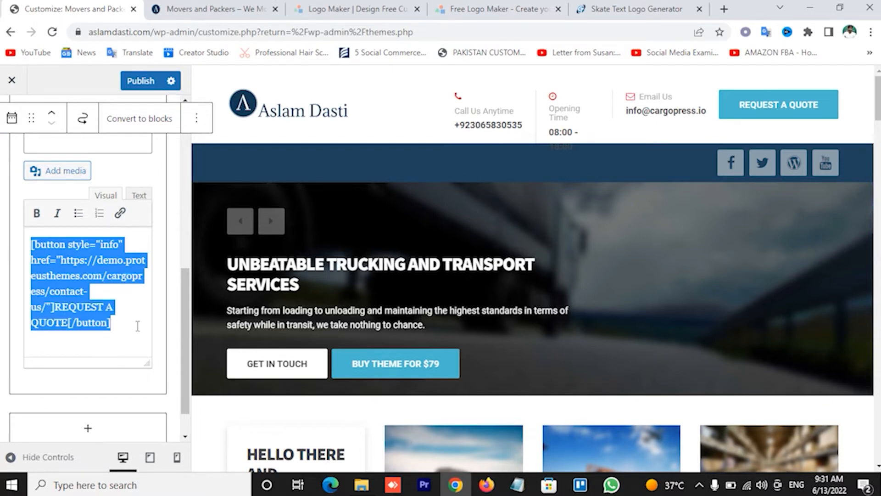
{"action": "left_click", "coordinate": [117, 307]}
{"action": "scroll", "coordinate": [117, 305], "scroll_direction": "down", "scroll_amount": 1}
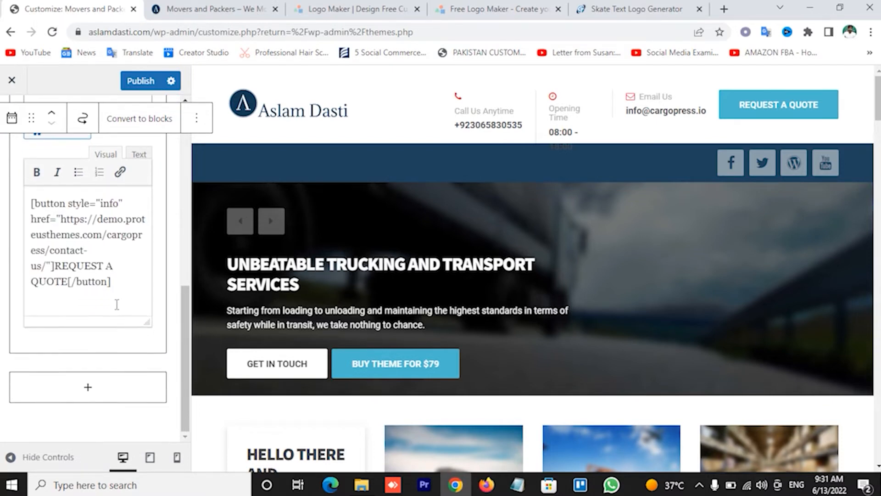
{"action": "scroll", "coordinate": [121, 322], "scroll_direction": "up", "scroll_amount": 3}
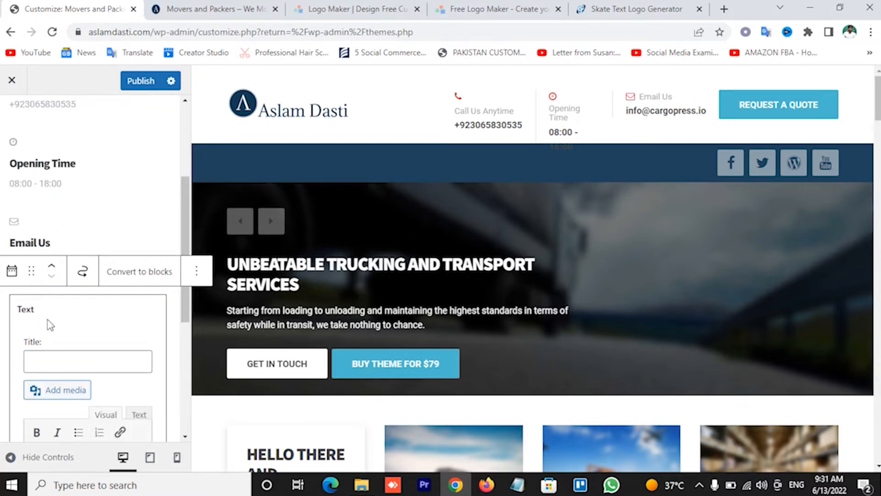
{"action": "scroll", "coordinate": [39, 244], "scroll_direction": "up", "scroll_amount": 3}
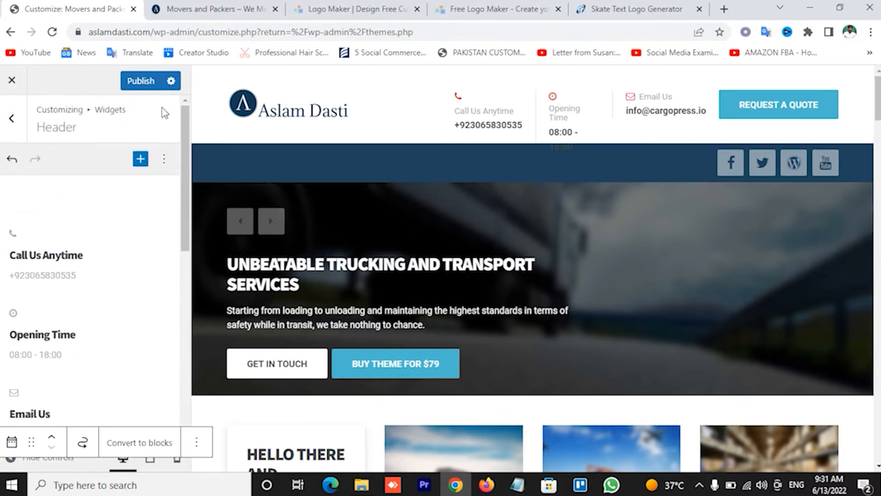
{"action": "left_click", "coordinate": [139, 81]}
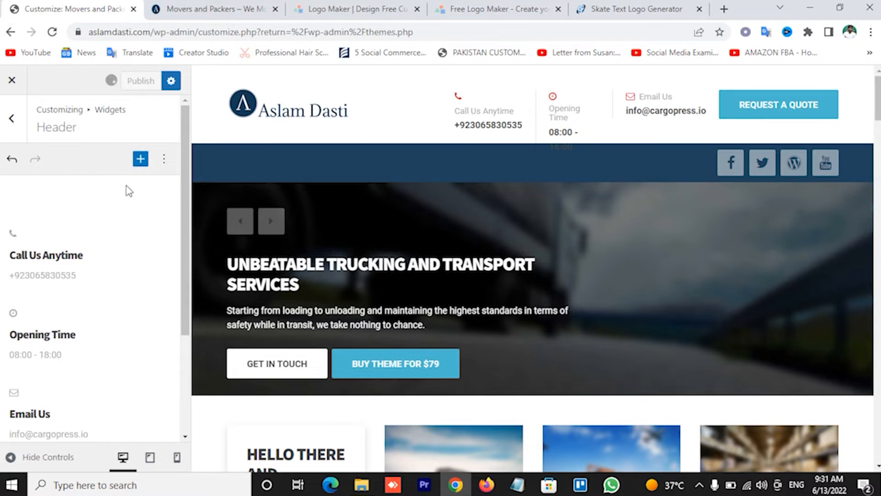
{"action": "scroll", "coordinate": [164, 294], "scroll_direction": "down", "scroll_amount": 3}
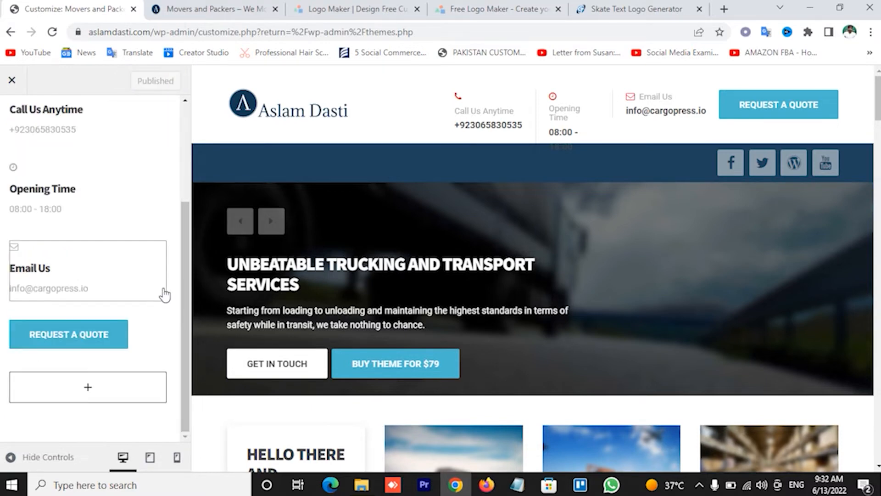
Open the Navigation widget area and browse its block picker without adding anything
{"action": "scroll", "coordinate": [138, 312], "scroll_direction": "up", "scroll_amount": 3}
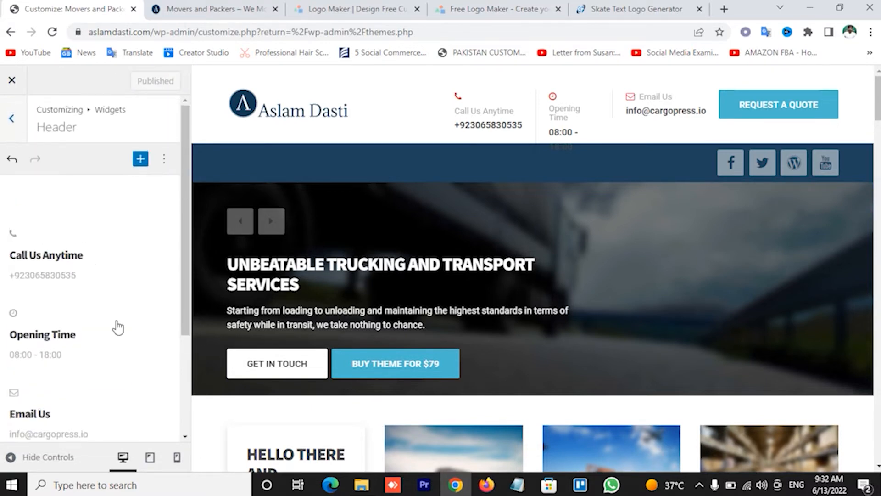
{"action": "left_click", "coordinate": [11, 123]}
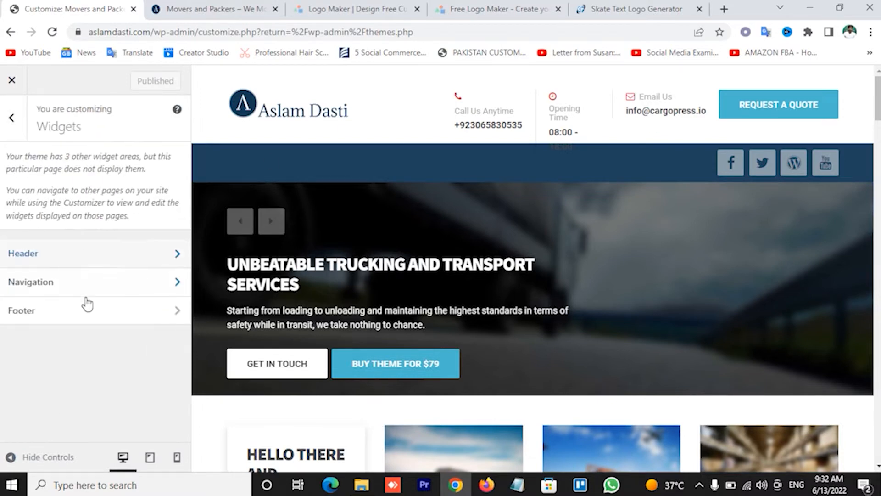
{"action": "left_click", "coordinate": [97, 295]}
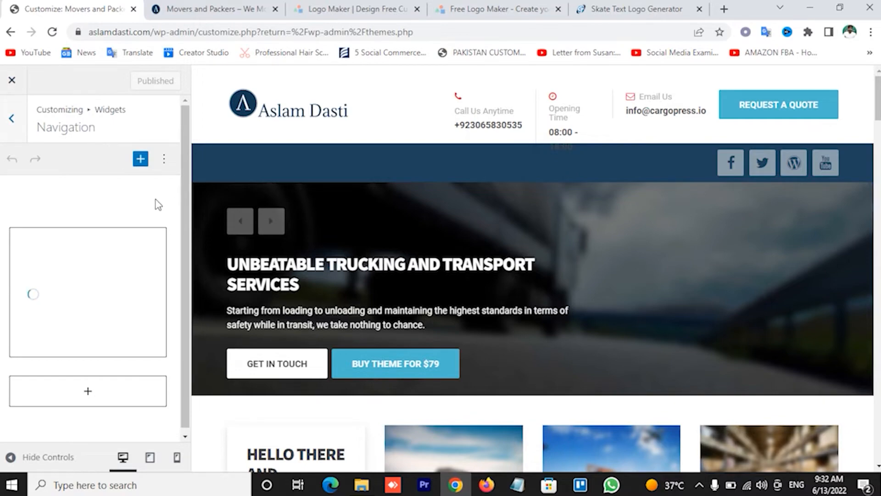
{"action": "scroll", "coordinate": [528, 255], "scroll_direction": "down", "scroll_amount": 10}
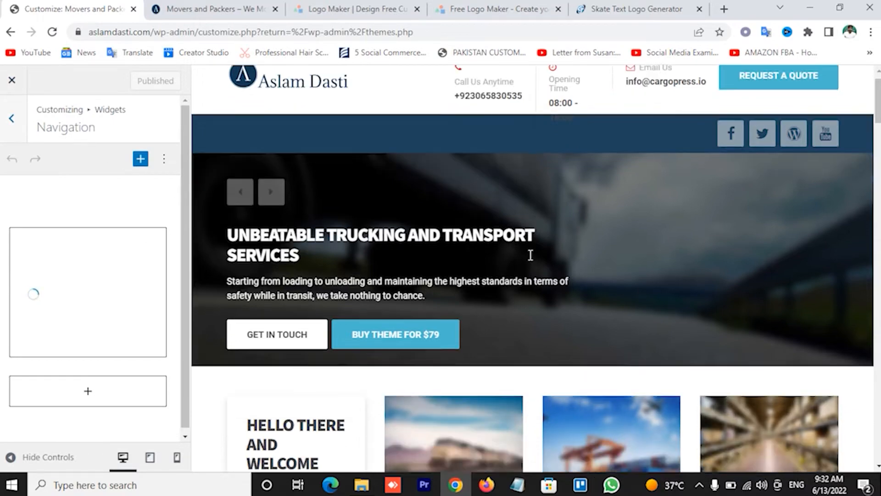
{"action": "scroll", "coordinate": [522, 257], "scroll_direction": "down", "scroll_amount": 8}
{"action": "scroll", "coordinate": [340, 257], "scroll_direction": "up", "scroll_amount": 8}
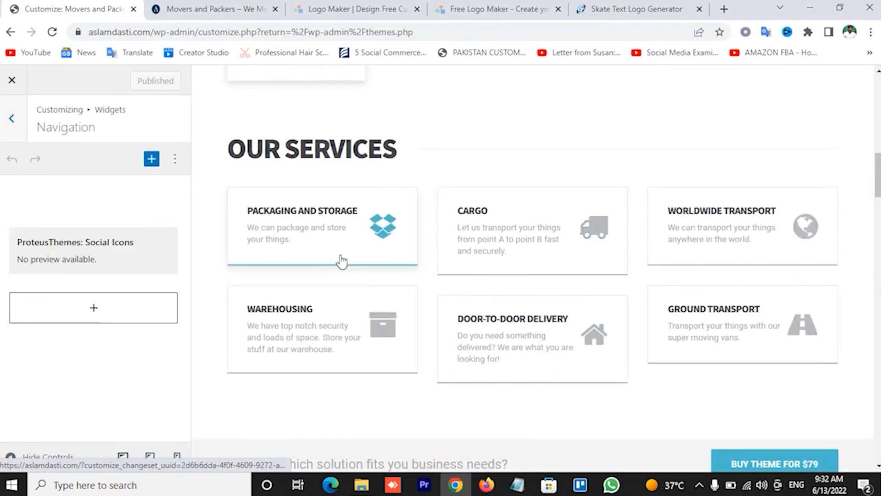
{"action": "left_click", "coordinate": [94, 307]}
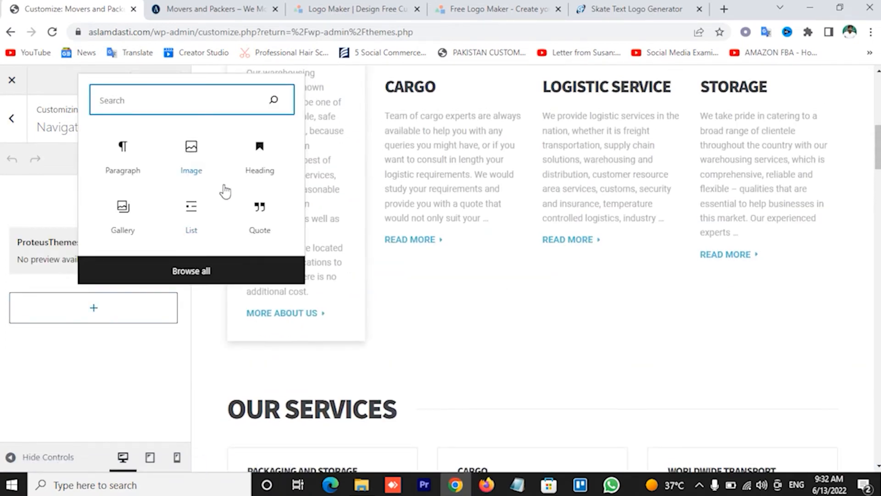
{"action": "left_click", "coordinate": [110, 367]}
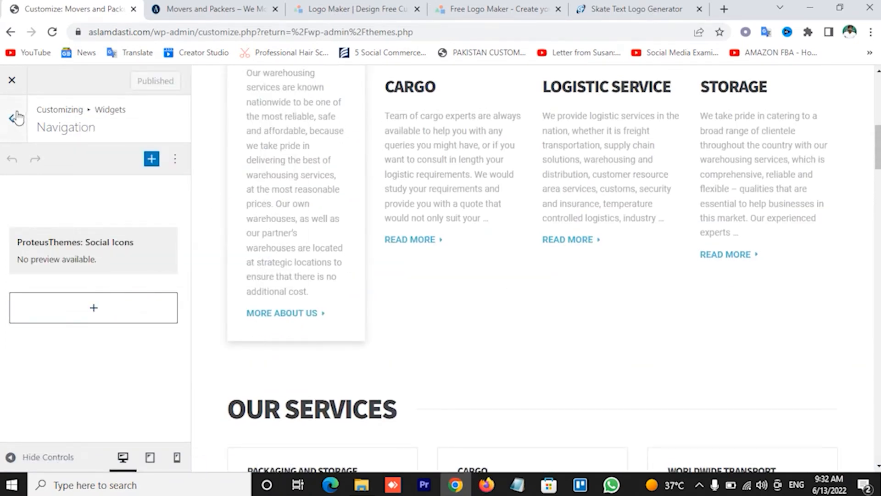
{"action": "left_click", "coordinate": [11, 118]}
Compare the Footer widget area with the live site footer, then return to the main menu
{"action": "left_click", "coordinate": [66, 311]}
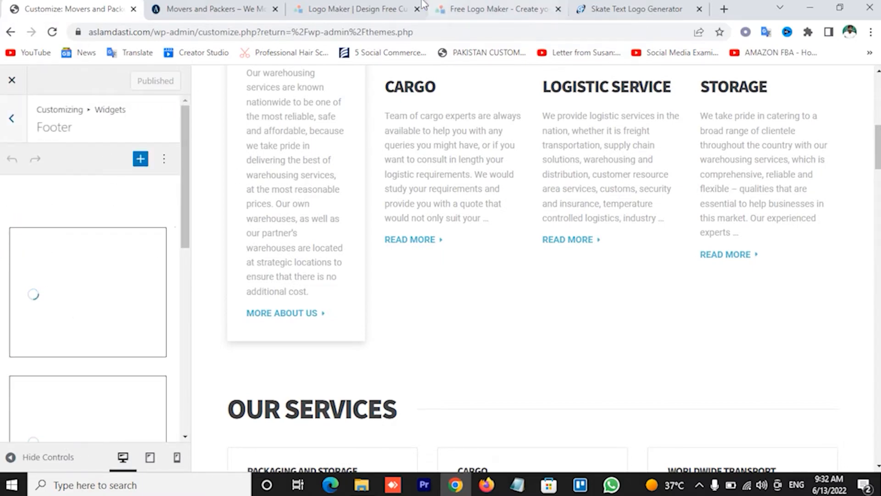
{"action": "left_click", "coordinate": [209, 9]}
{"action": "scroll", "coordinate": [709, 371], "scroll_direction": "down", "scroll_amount": 10}
{"action": "scroll", "coordinate": [704, 372], "scroll_direction": "down", "scroll_amount": 20}
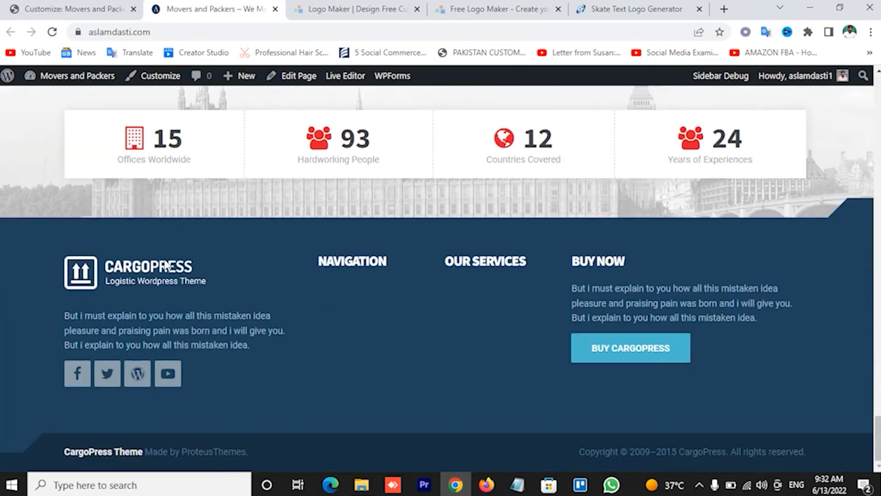
{"action": "left_click", "coordinate": [69, 9]}
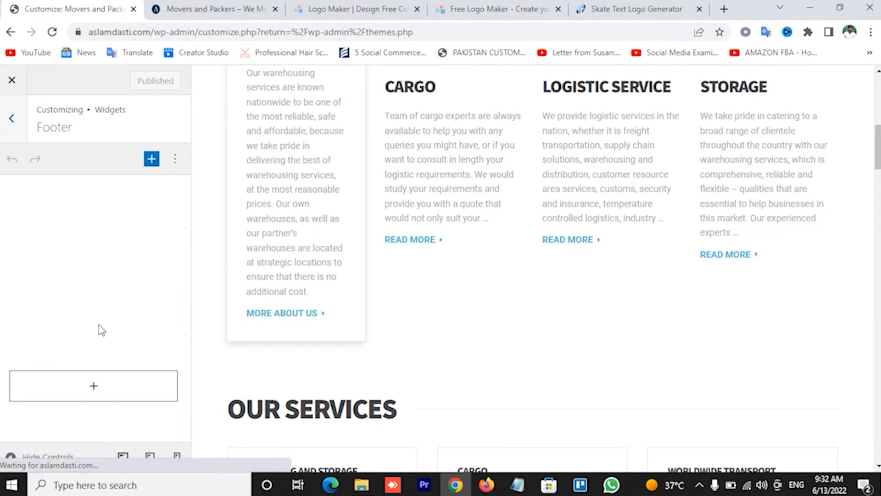
{"action": "left_click", "coordinate": [92, 387]}
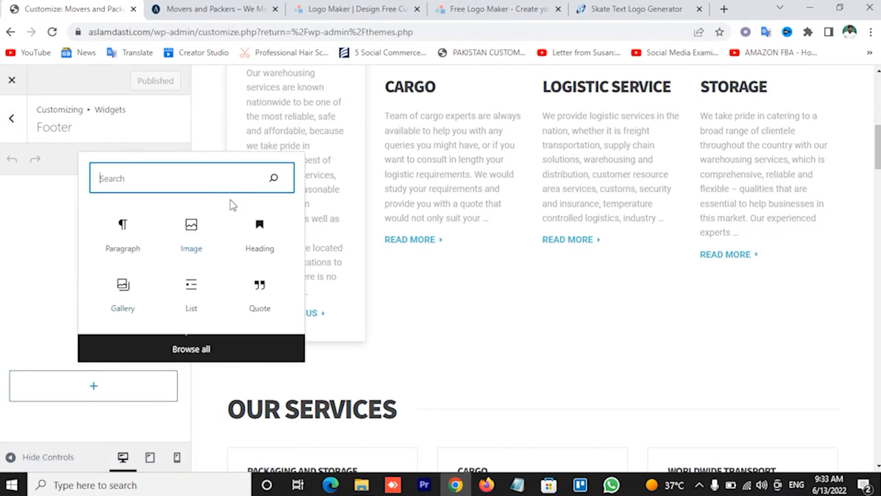
{"action": "left_click", "coordinate": [12, 118]}
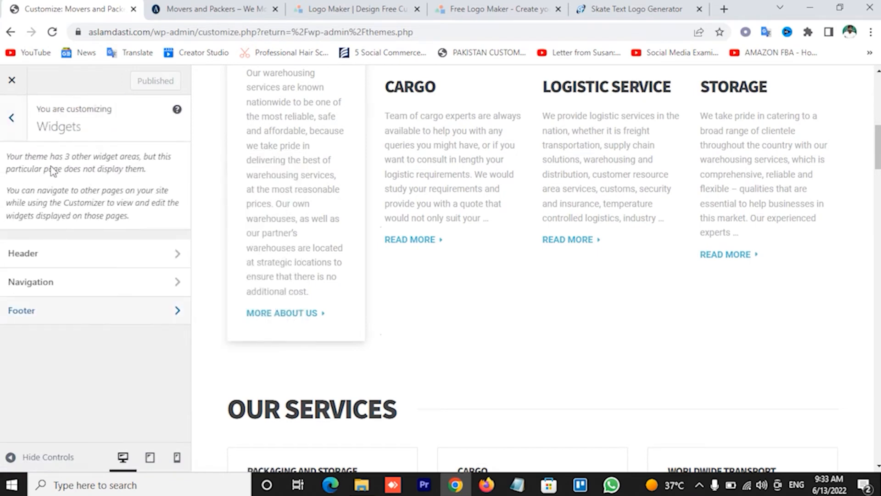
{"action": "left_click", "coordinate": [19, 117]}
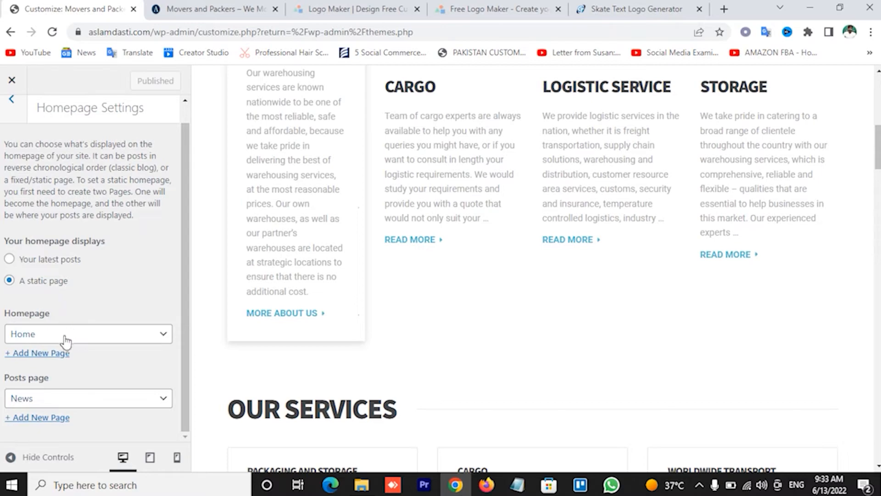
Check the top of the live site, then switch back to the Customizer
{"action": "left_click", "coordinate": [222, 4]}
{"action": "scroll", "coordinate": [390, 271], "scroll_direction": "up", "scroll_amount": 20}
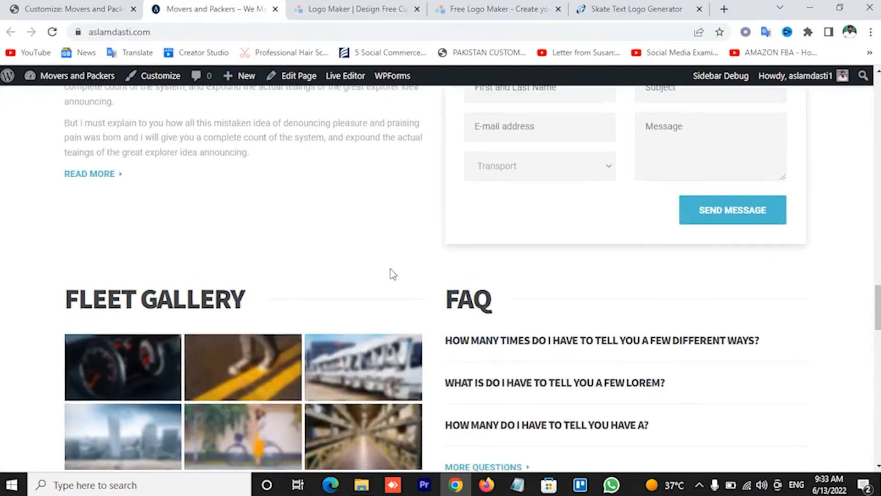
{"action": "scroll", "coordinate": [390, 271], "scroll_direction": "up", "scroll_amount": 15}
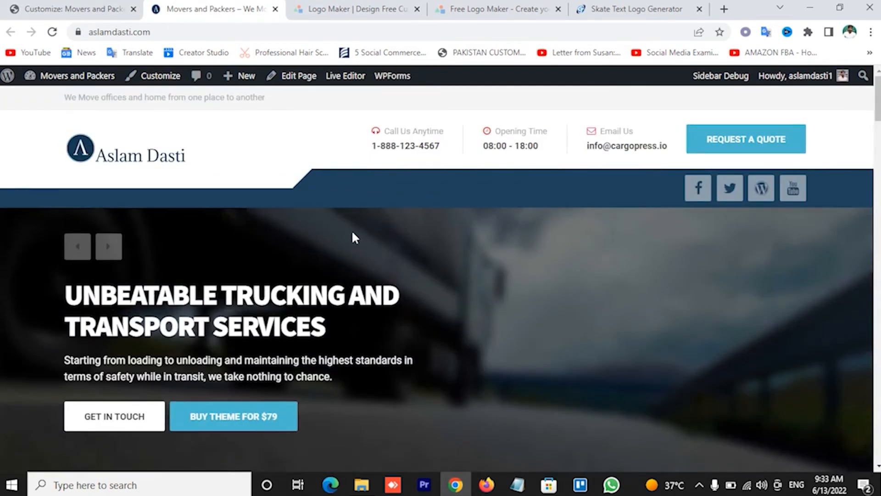
{"action": "left_click", "coordinate": [44, 5]}
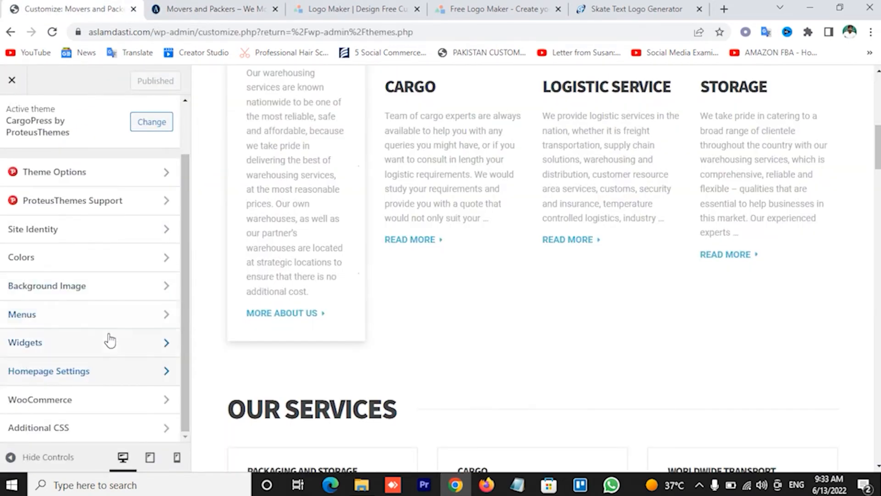
{"action": "left_click", "coordinate": [80, 407]}
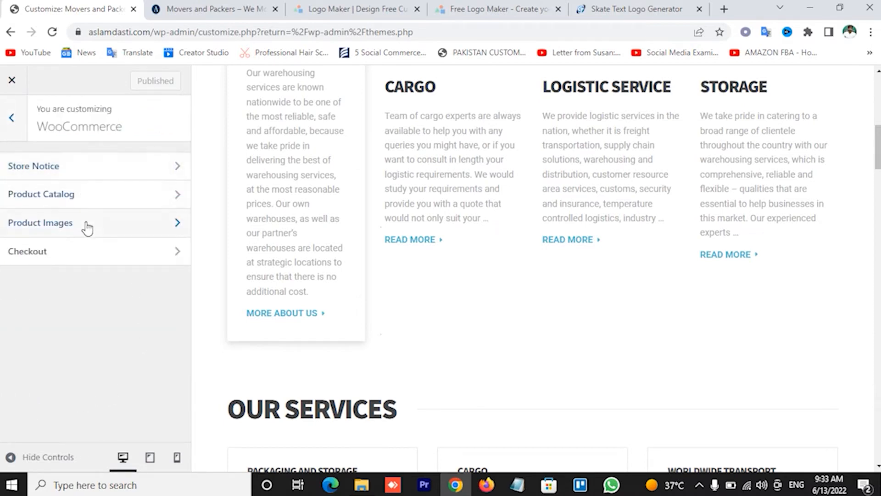
{"action": "left_click", "coordinate": [79, 171]}
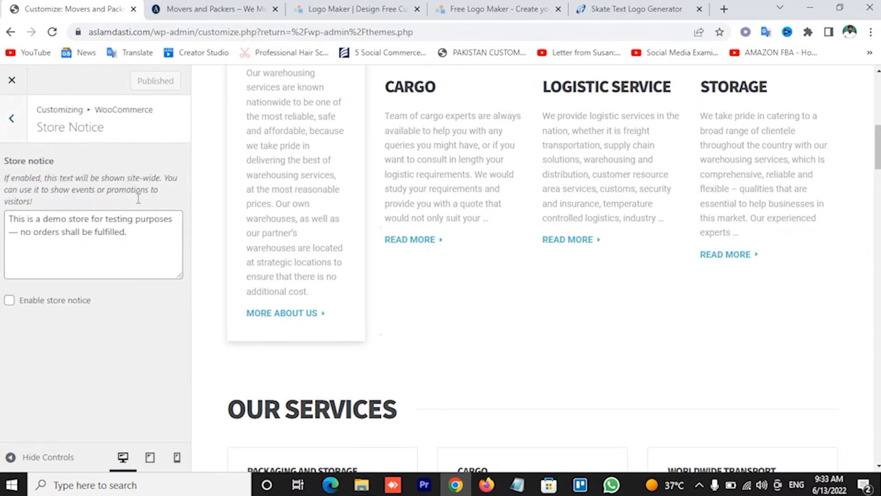
{"action": "left_click", "coordinate": [12, 119]}
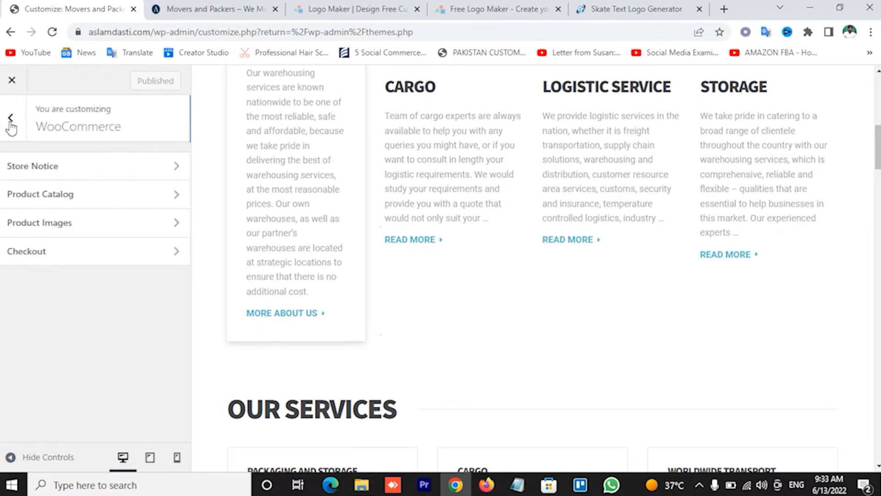
{"action": "left_click", "coordinate": [13, 119]}
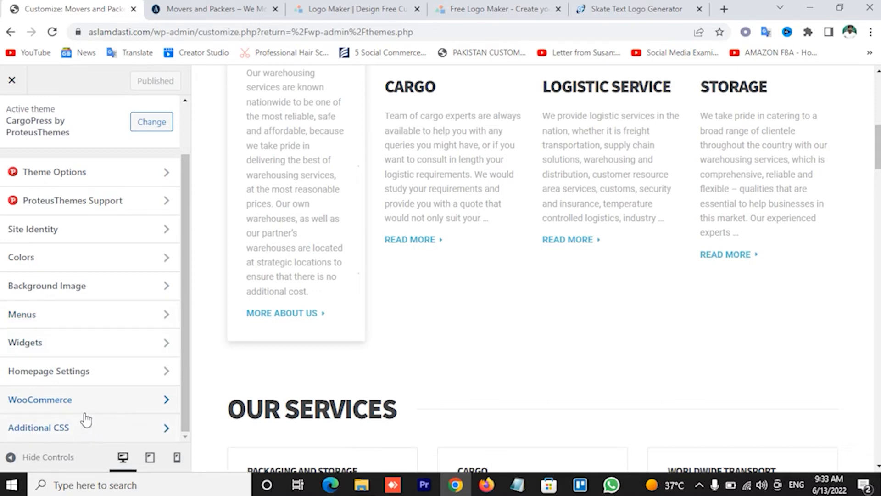
{"action": "scroll", "coordinate": [98, 368], "scroll_direction": "up", "scroll_amount": 2}
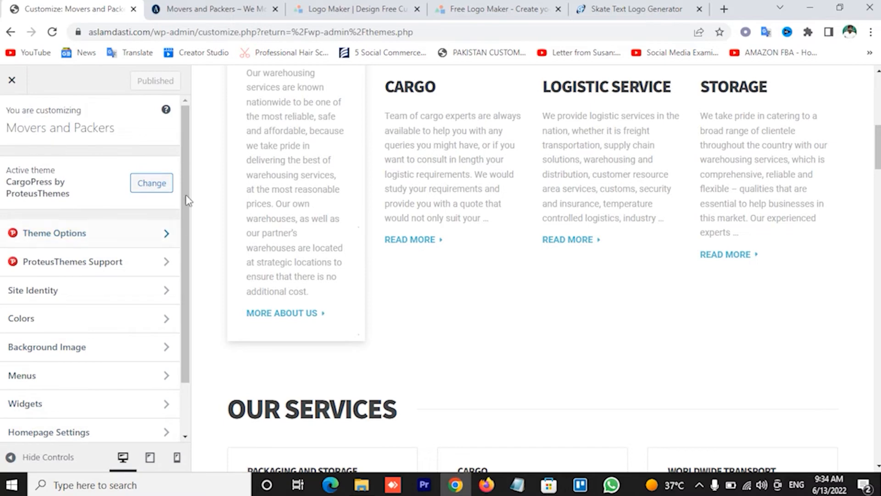
{"action": "scroll", "coordinate": [390, 307], "scroll_direction": "up", "scroll_amount": 10}
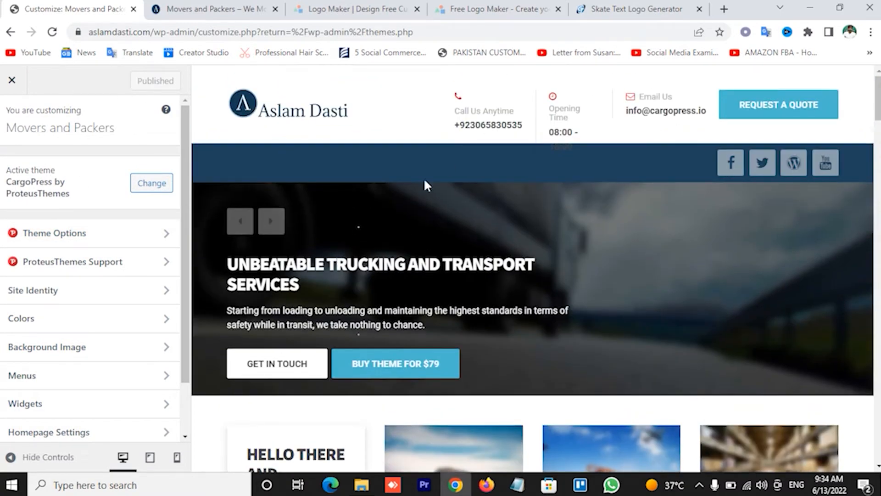
Exit the Customizer, open All Pages in a new tab, and go to the Classic Widgets install page
{"action": "left_click", "coordinate": [11, 85]}
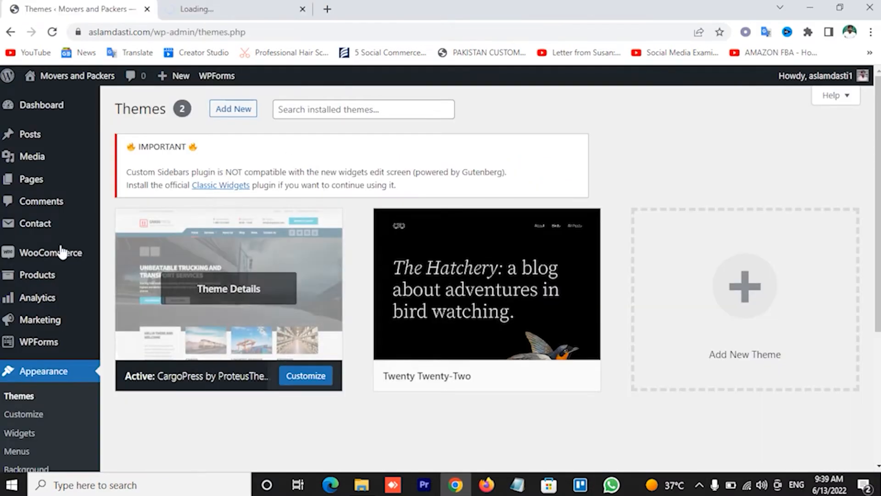
{"action": "mouse_move", "coordinate": [46, 181]}
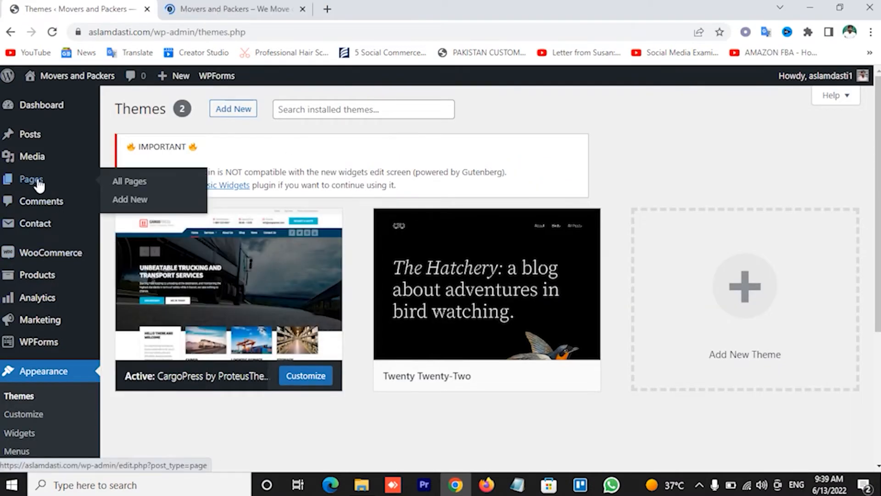
{"action": "right_click", "coordinate": [130, 182]}
{"action": "left_click", "coordinate": [147, 189]}
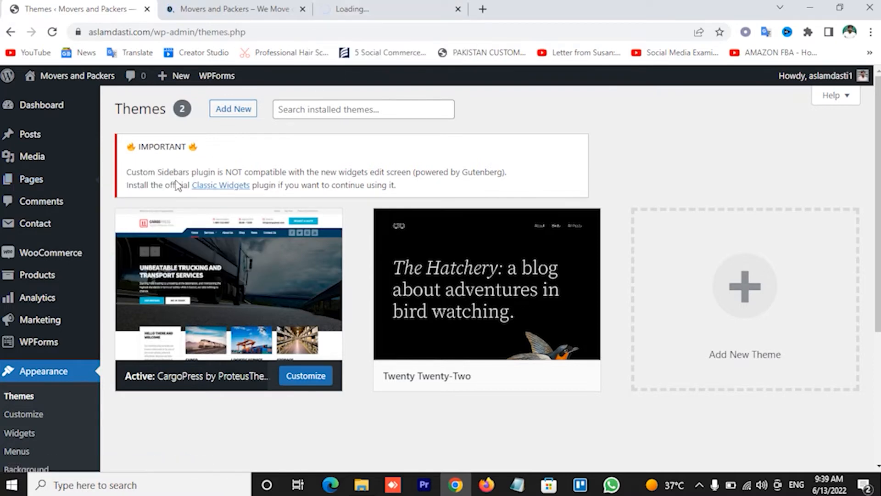
{"action": "left_click", "coordinate": [218, 189]}
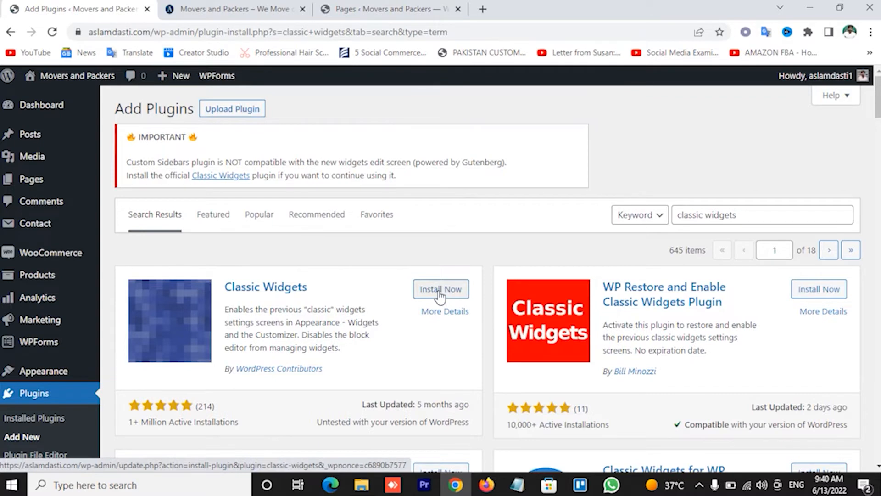
Install Classic Widgets, dismiss the Custom Sidebars notice, and open the Home page for editing
{"action": "left_click", "coordinate": [439, 292]}
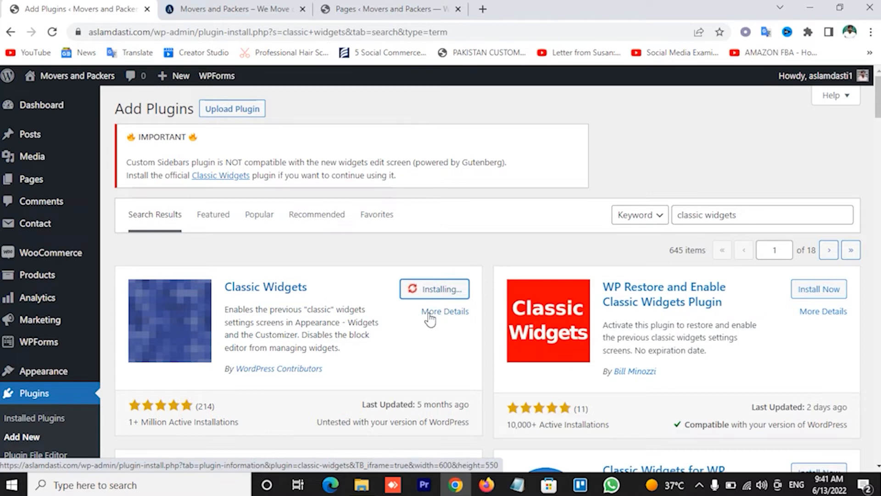
{"action": "left_click", "coordinate": [356, 9]}
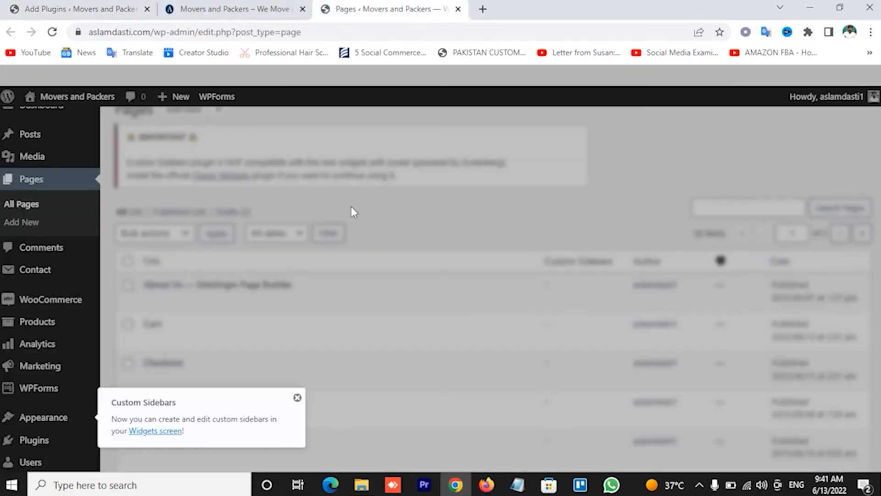
{"action": "left_click", "coordinate": [297, 397]}
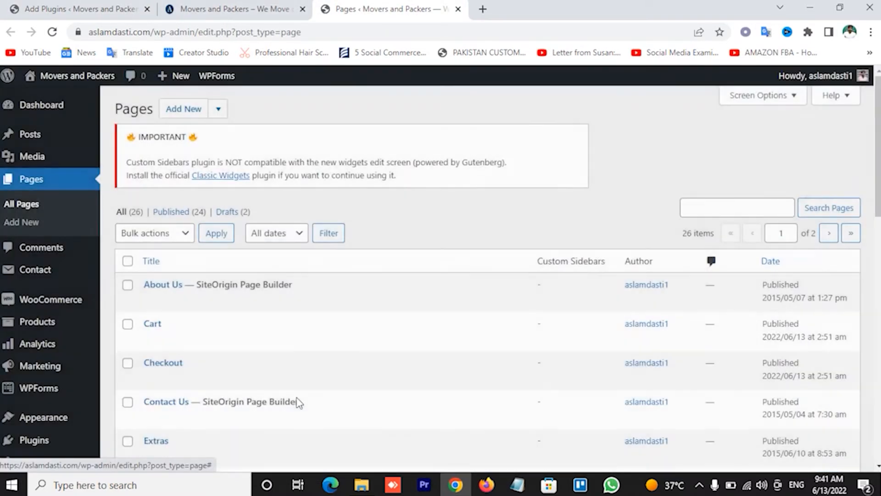
{"action": "scroll", "coordinate": [321, 311], "scroll_direction": "down", "scroll_amount": 3}
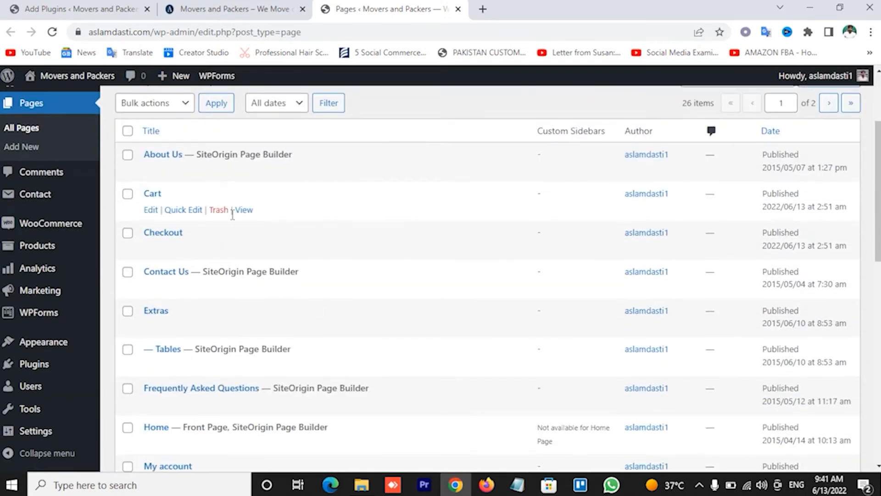
{"action": "scroll", "coordinate": [257, 276], "scroll_direction": "down", "scroll_amount": 4}
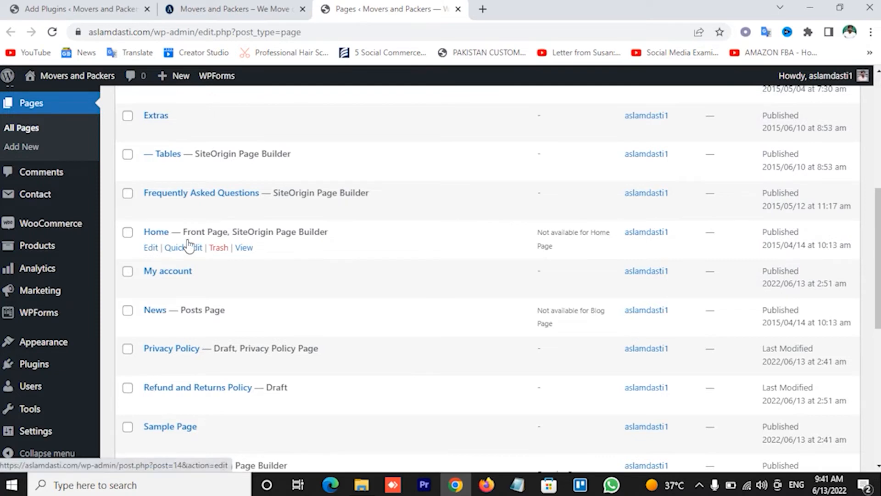
{"action": "left_click", "coordinate": [152, 251]}
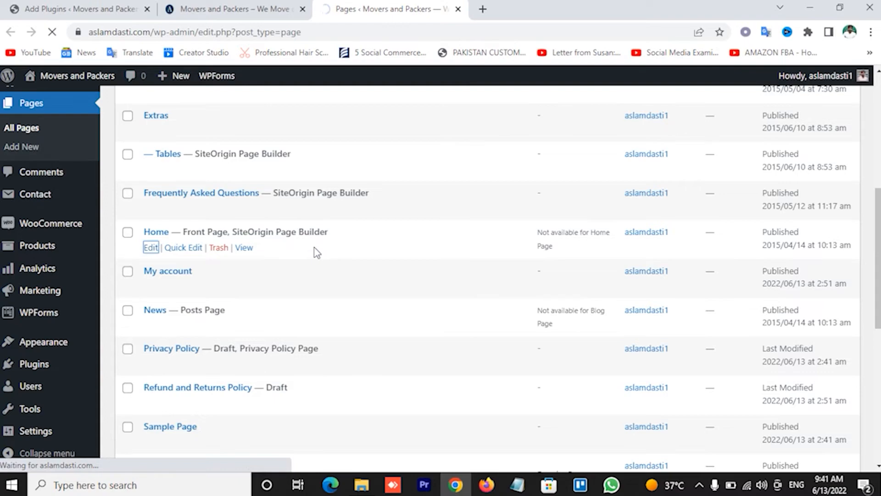
Browse the live site homepage while the Home editor loads
{"action": "left_click", "coordinate": [229, 9]}
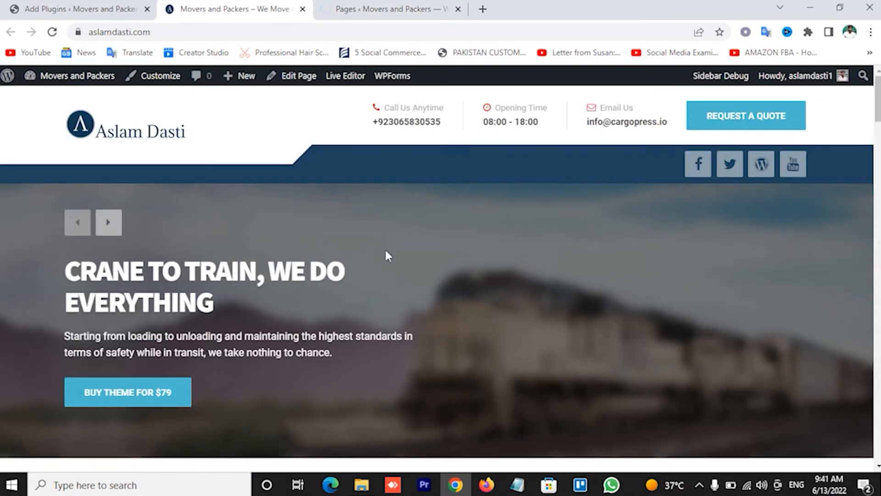
{"action": "scroll", "coordinate": [388, 246], "scroll_direction": "down", "scroll_amount": 5}
{"action": "scroll", "coordinate": [390, 240], "scroll_direction": "down", "scroll_amount": 8}
{"action": "scroll", "coordinate": [390, 240], "scroll_direction": "up", "scroll_amount": 14}
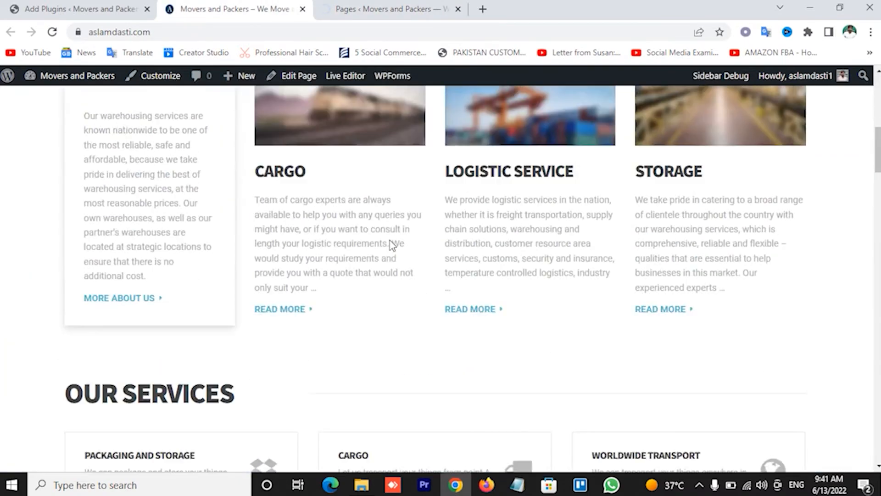
{"action": "scroll", "coordinate": [389, 241], "scroll_direction": "up", "scroll_amount": 1}
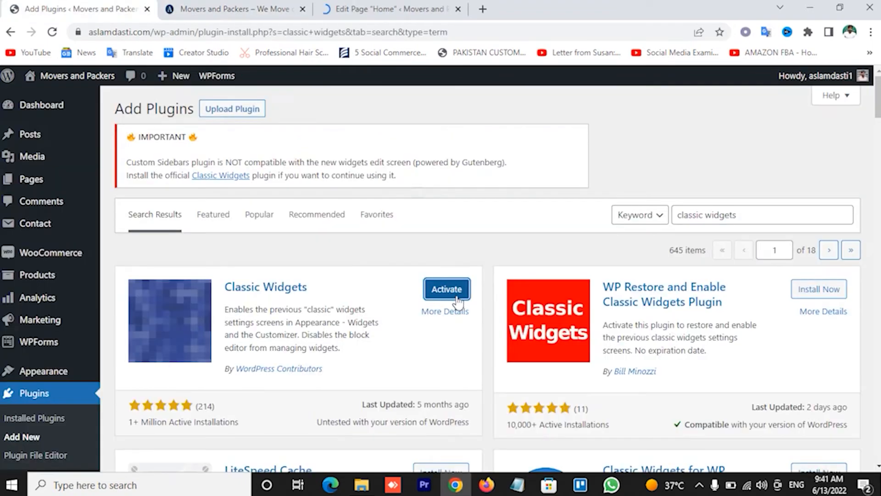
Activate the Classic Widgets plugin and view the Home page's page-builder rows
{"action": "left_click", "coordinate": [447, 294]}
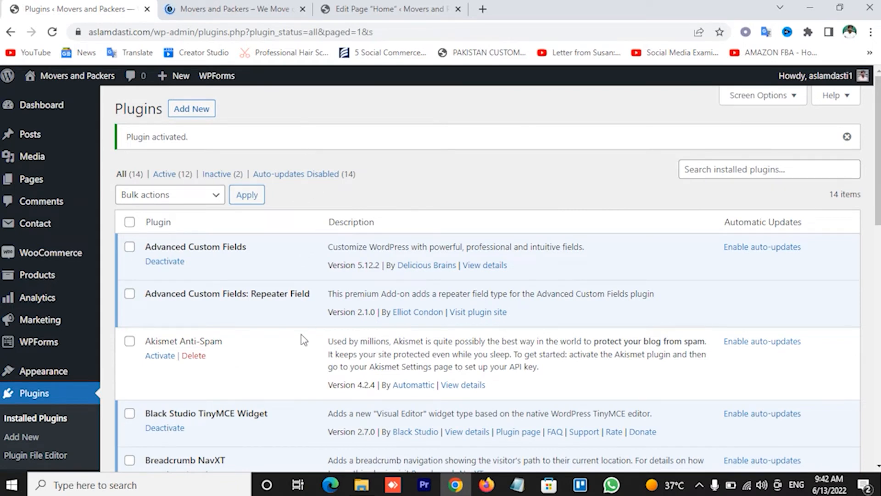
{"action": "left_click", "coordinate": [399, 8]}
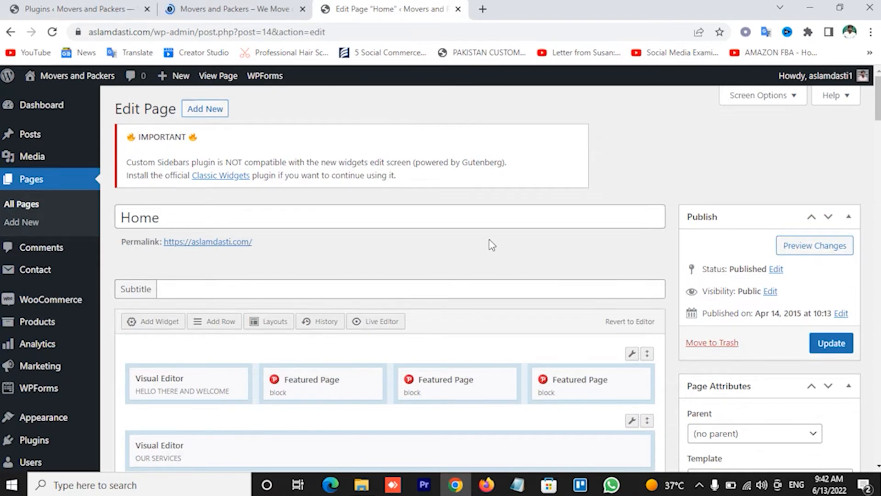
{"action": "scroll", "coordinate": [492, 244], "scroll_direction": "down", "scroll_amount": 3}
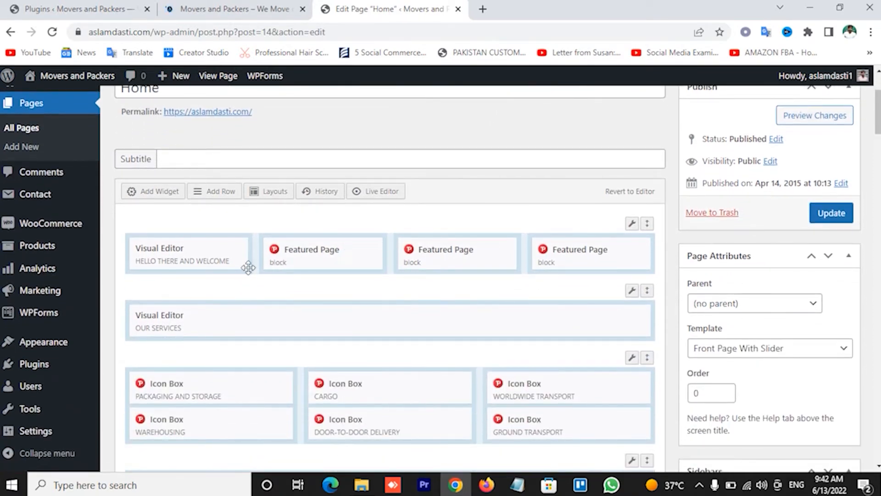
{"action": "mouse_move", "coordinate": [229, 272]}
Compare the builder with the live homepage's HELLO THERE AND WELCOME heading
{"action": "left_click", "coordinate": [231, 8]}
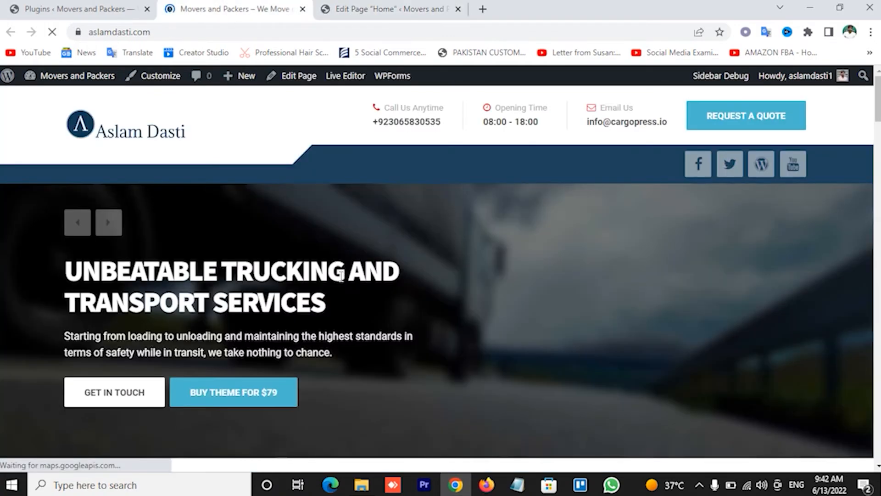
{"action": "scroll", "coordinate": [354, 296], "scroll_direction": "down", "scroll_amount": 7}
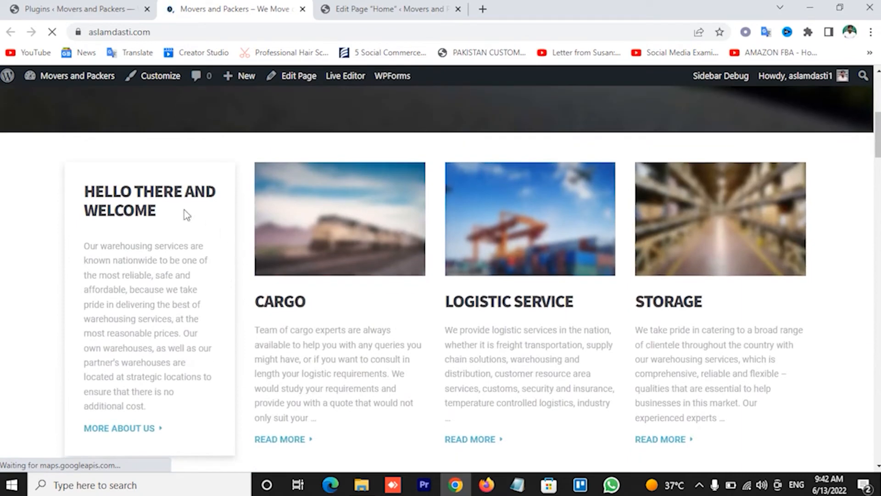
{"action": "left_click_drag", "start_coordinate": [85, 186], "coordinate": [206, 223]}
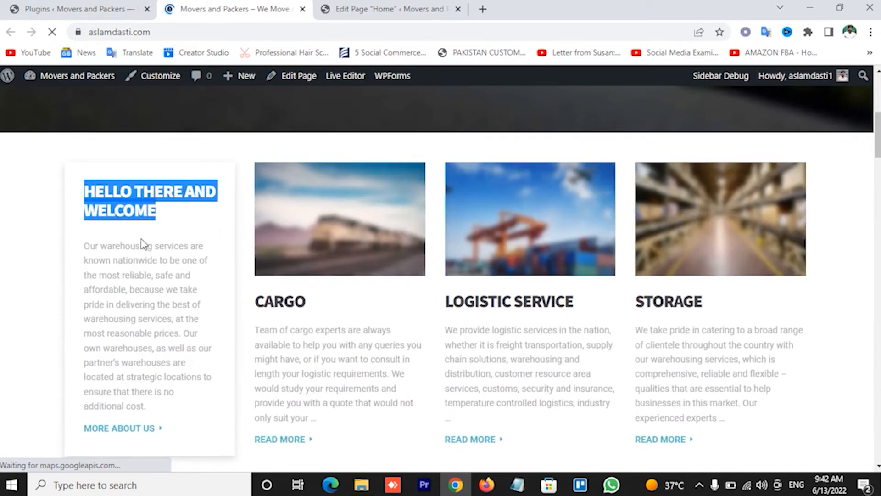
{"action": "left_click", "coordinate": [136, 195]}
{"action": "left_click", "coordinate": [388, 9]}
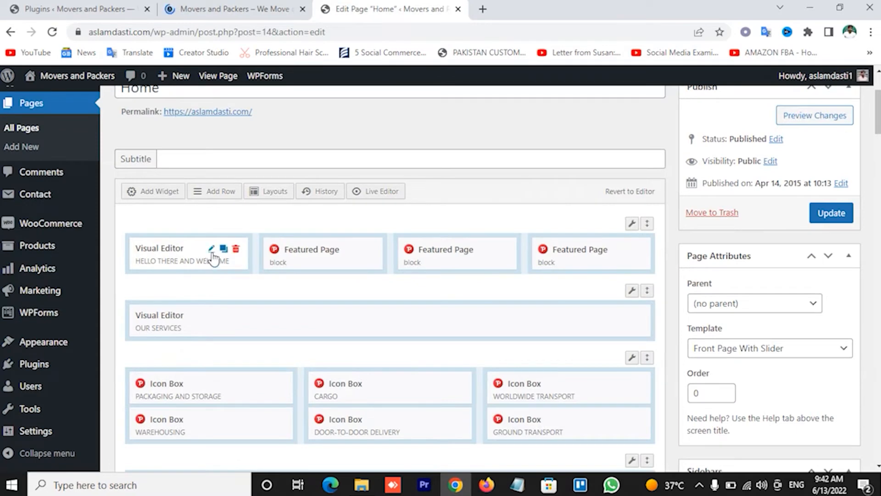
Open the welcome text widget's settings and review the live welcome heading and paragraph
{"action": "left_click", "coordinate": [213, 258]}
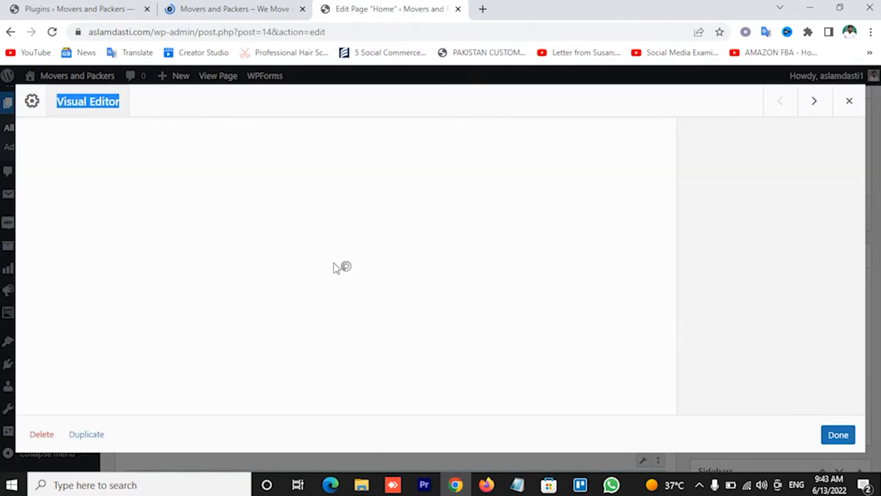
{"action": "left_click", "coordinate": [275, 5]}
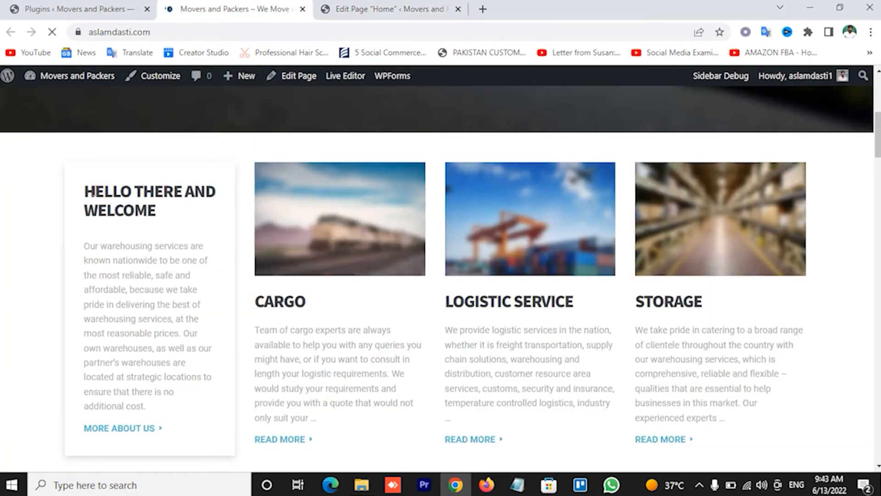
{"action": "left_click_drag", "start_coordinate": [92, 192], "coordinate": [226, 211]}
{"action": "left_click", "coordinate": [198, 227]}
{"action": "left_click_drag", "start_coordinate": [85, 248], "coordinate": [183, 407]}
{"action": "left_click", "coordinate": [183, 407]}
Close the welcome widget form that failed to load and reopen it until it loads
{"action": "left_click", "coordinate": [385, 8]}
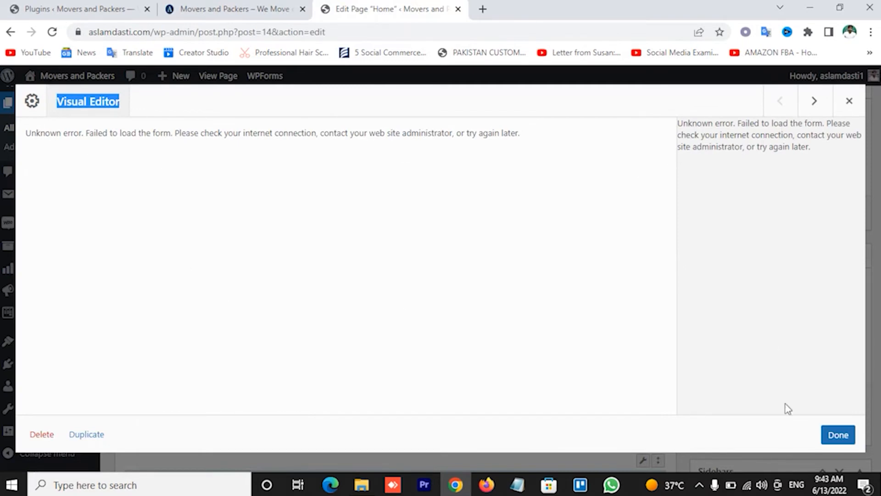
{"action": "left_click", "coordinate": [838, 435]}
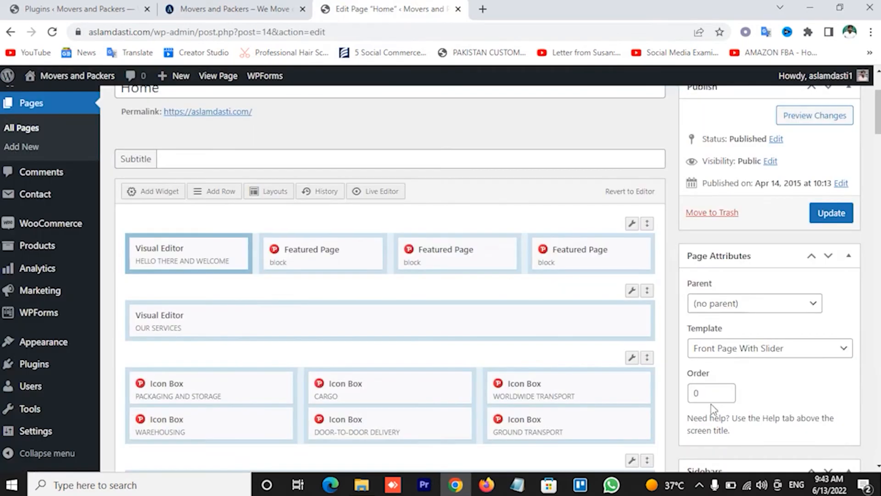
{"action": "left_click", "coordinate": [214, 256]}
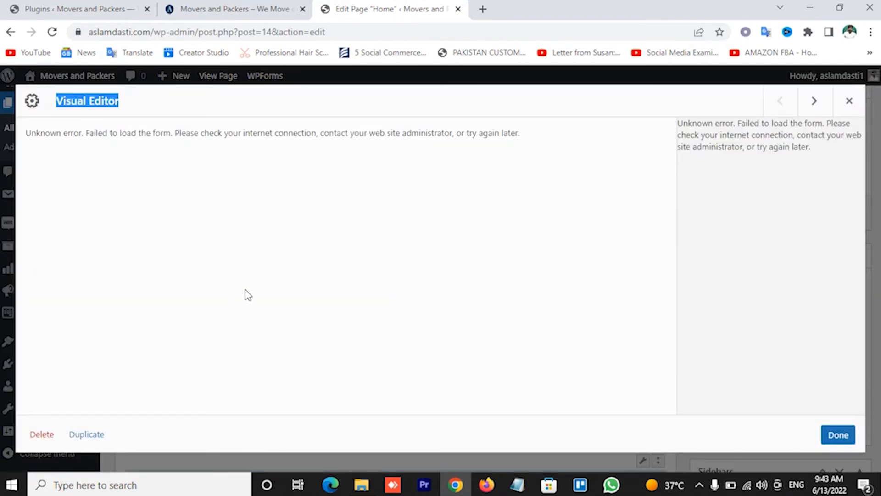
{"action": "left_click", "coordinate": [849, 101]}
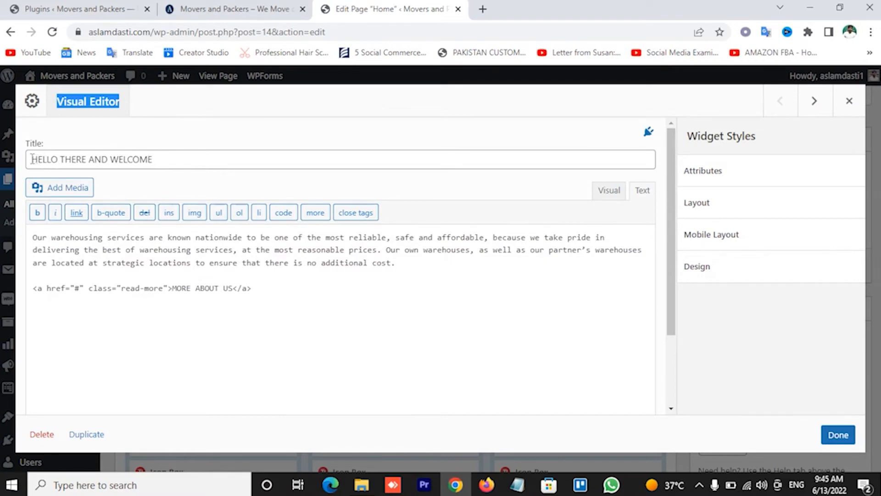
Review the HELLO THERE AND WELCOME title, body text and MORE ABOUT US link, then click Done
{"action": "left_click_drag", "start_coordinate": [32, 159], "coordinate": [65, 159]}
{"action": "left_click", "coordinate": [151, 158]}
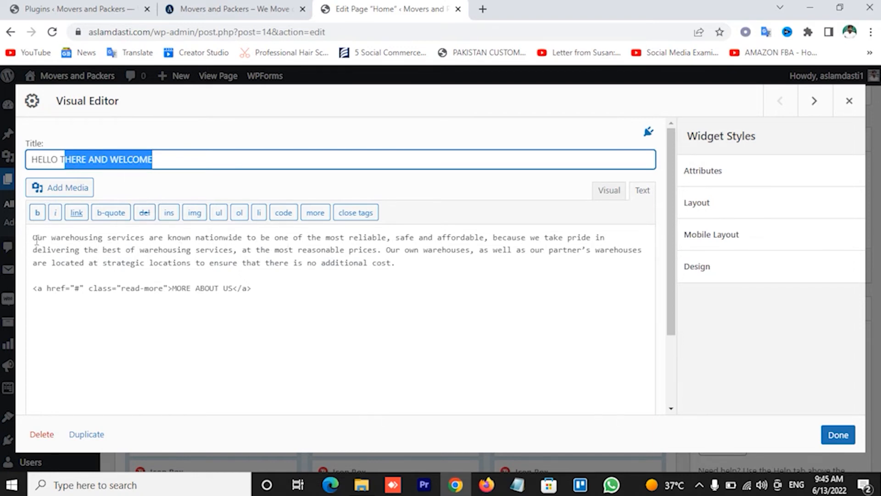
{"action": "left_click_drag", "start_coordinate": [36, 238], "coordinate": [275, 302]}
{"action": "left_click", "coordinate": [309, 289]}
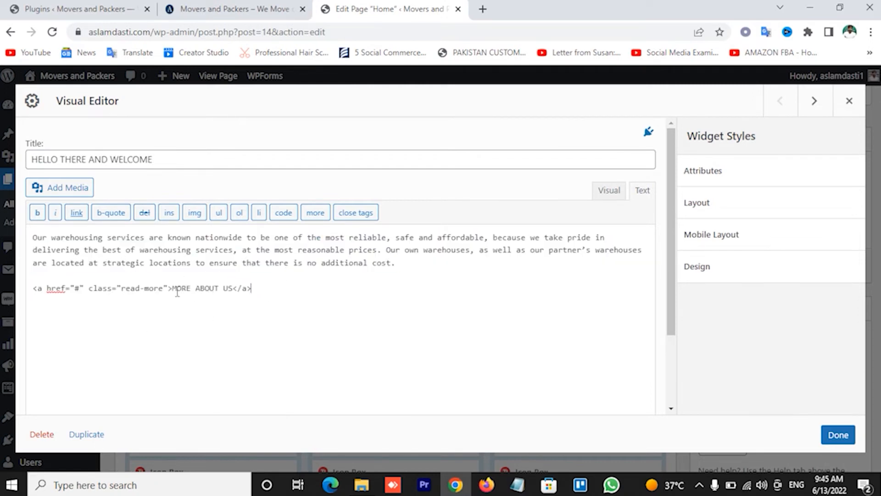
{"action": "key", "text": "shift+Right"}
{"action": "key", "text": "shift+Right"}
{"action": "key", "text": "shift+Right"}
{"action": "key", "text": "shift+Right"}
{"action": "key", "text": "shift+Right"}
{"action": "key", "text": "shift+Right"}
{"action": "key", "text": "shift+Right"}
{"action": "key", "text": "shift+Right"}
{"action": "key", "text": "shift+Right"}
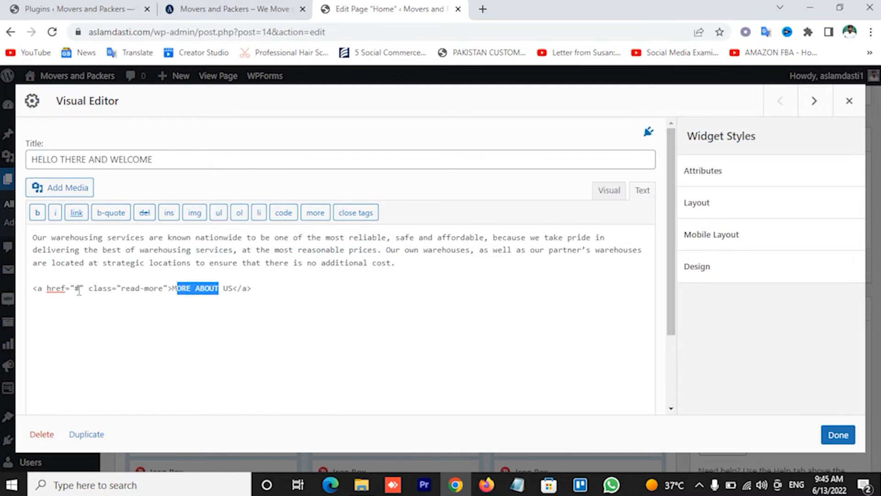
{"action": "left_click", "coordinate": [76, 289]}
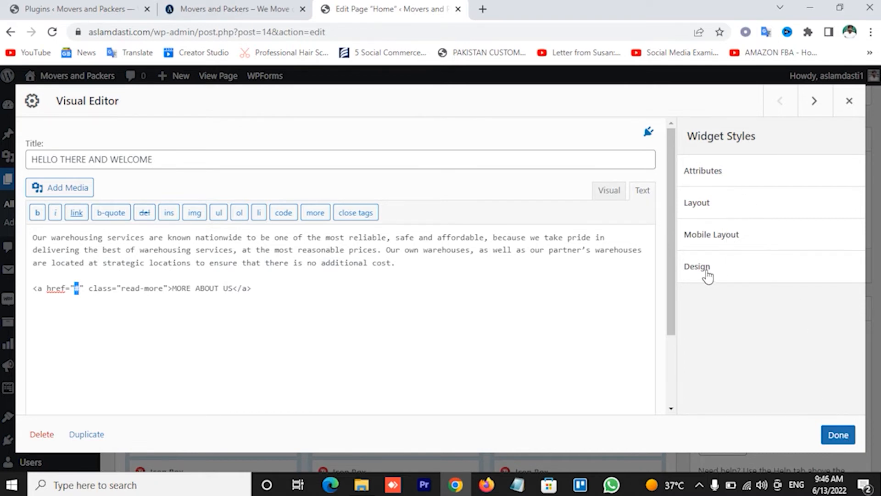
{"action": "left_click", "coordinate": [840, 437]}
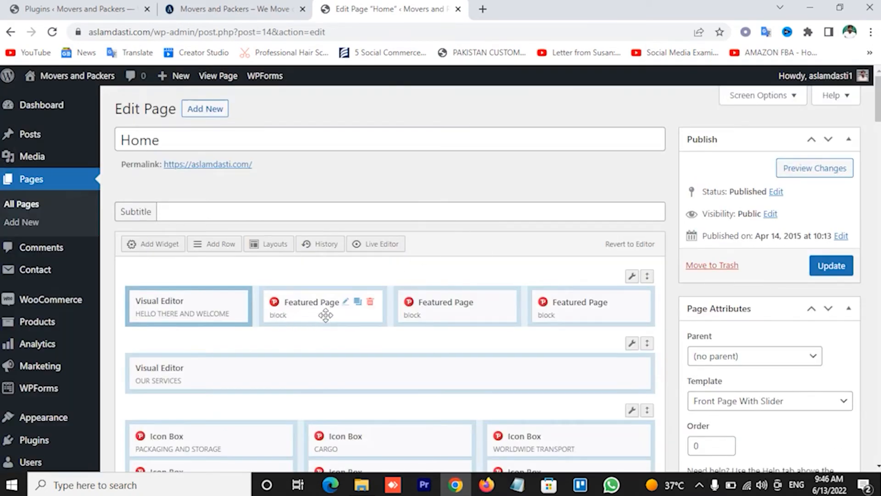
Compare the Home page builder rows with the live homepage
{"action": "left_click", "coordinate": [207, 9]}
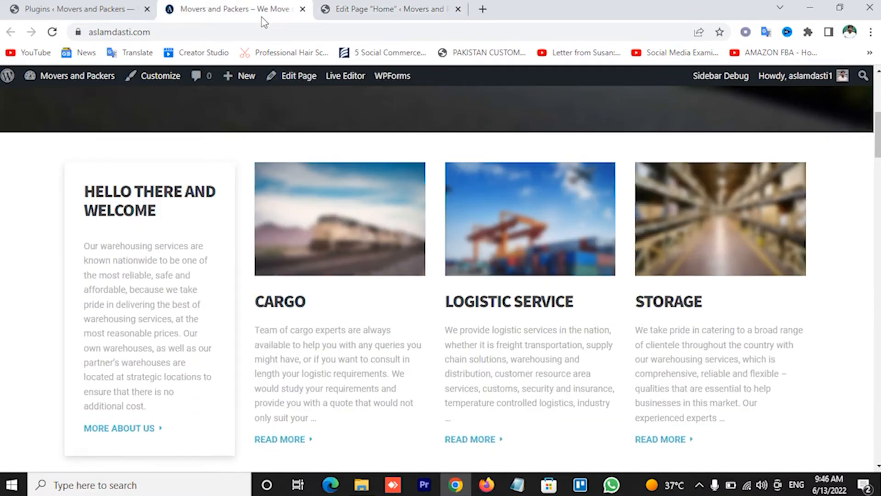
{"action": "left_click", "coordinate": [117, 8]}
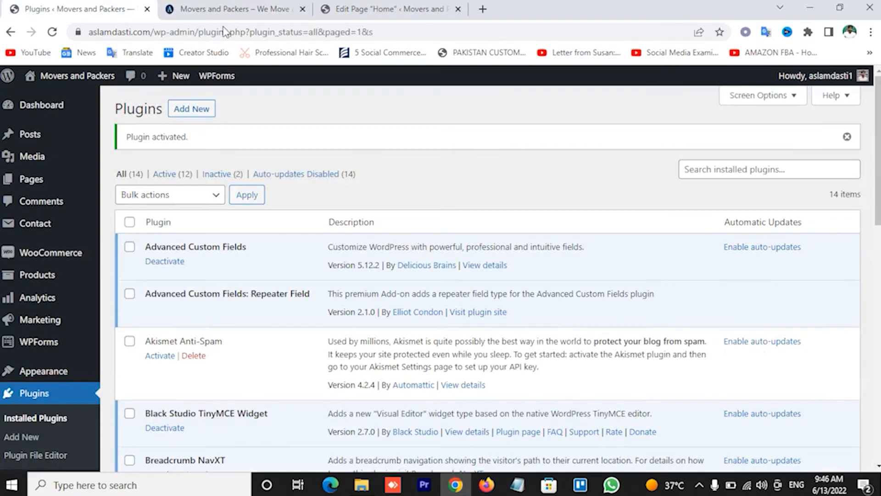
{"action": "left_click", "coordinate": [294, 6]}
{"action": "left_click", "coordinate": [383, 9]}
{"action": "scroll", "coordinate": [543, 332], "scroll_direction": "down", "scroll_amount": 2}
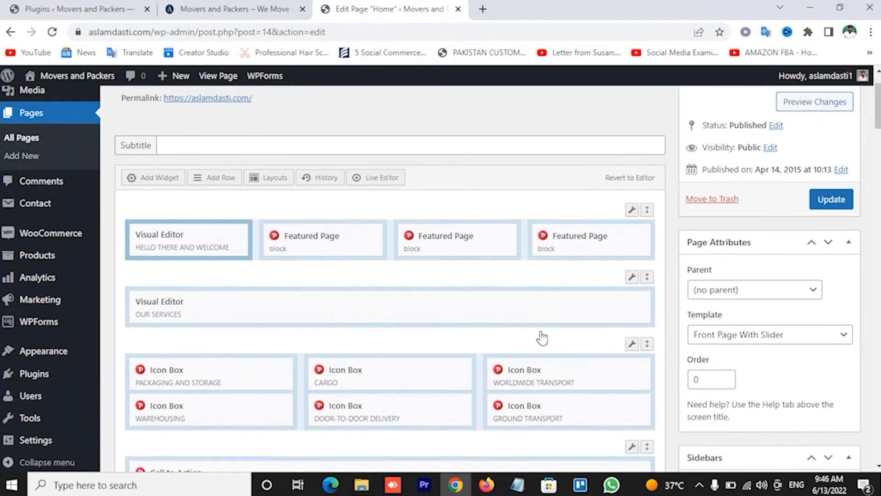
{"action": "scroll", "coordinate": [541, 335], "scroll_direction": "down", "scroll_amount": 2}
{"action": "scroll", "coordinate": [555, 312], "scroll_direction": "down", "scroll_amount": 2}
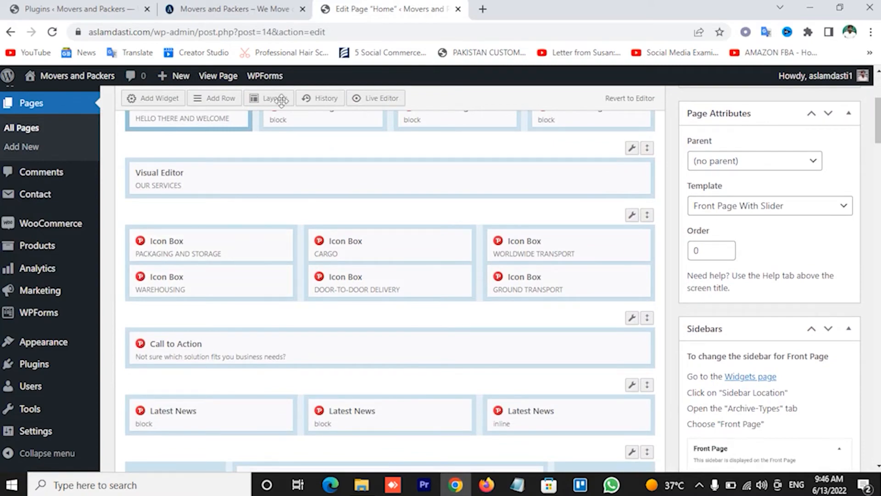
{"action": "left_click", "coordinate": [257, 9]}
{"action": "scroll", "coordinate": [427, 346], "scroll_direction": "down", "scroll_amount": 5}
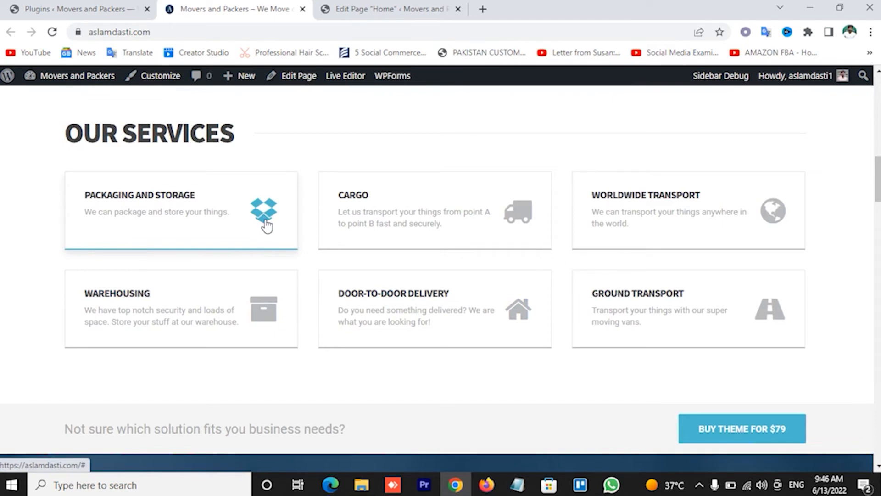
{"action": "left_click", "coordinate": [92, 9]}
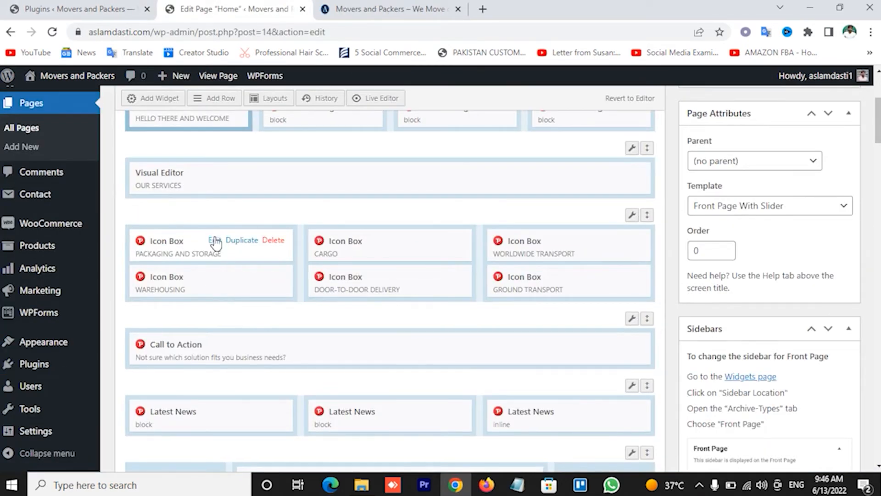
Open the Packaging and Storage Icon Box and compare it with the live Our Services section
{"action": "left_click", "coordinate": [214, 240]}
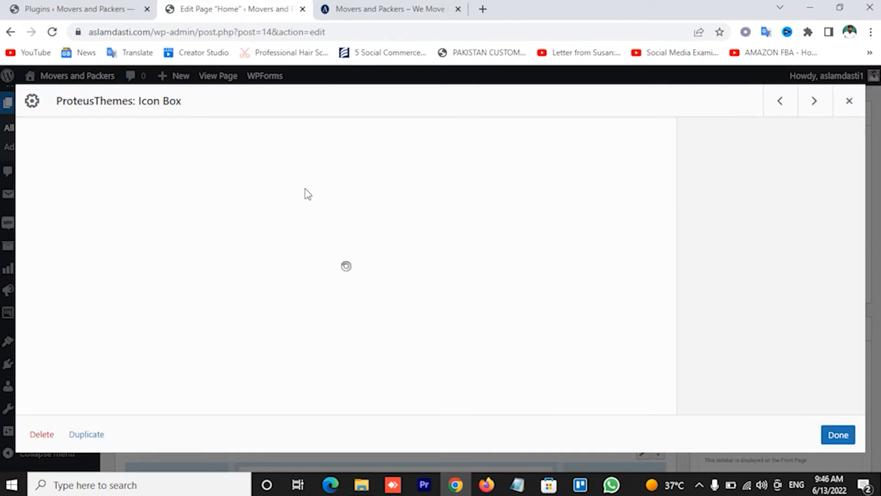
{"action": "left_click", "coordinate": [427, 6]}
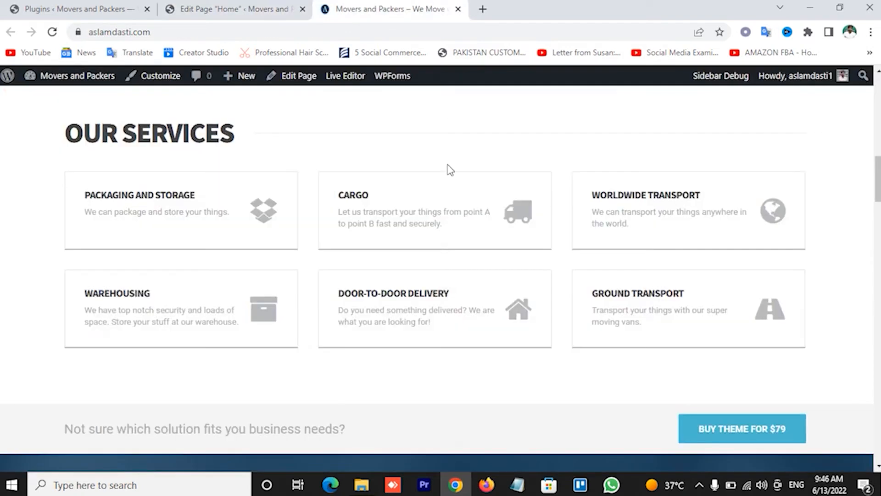
{"action": "left_click", "coordinate": [236, 8]}
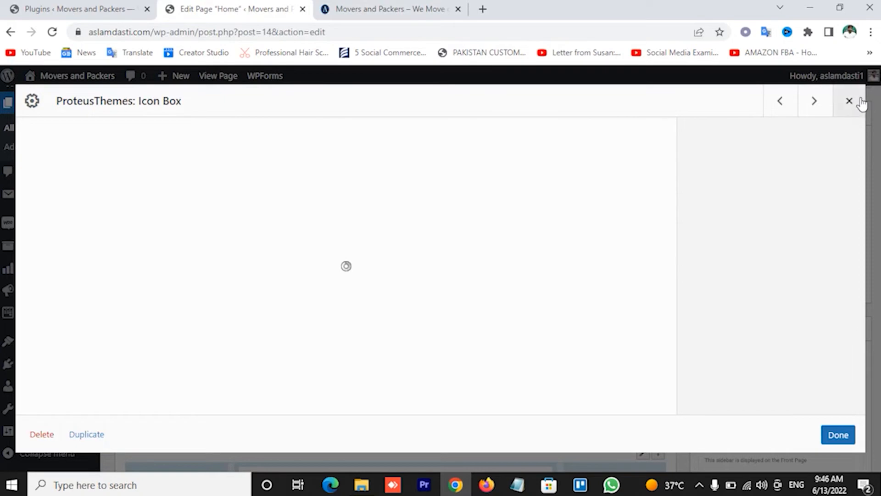
{"action": "left_click", "coordinate": [373, 8]}
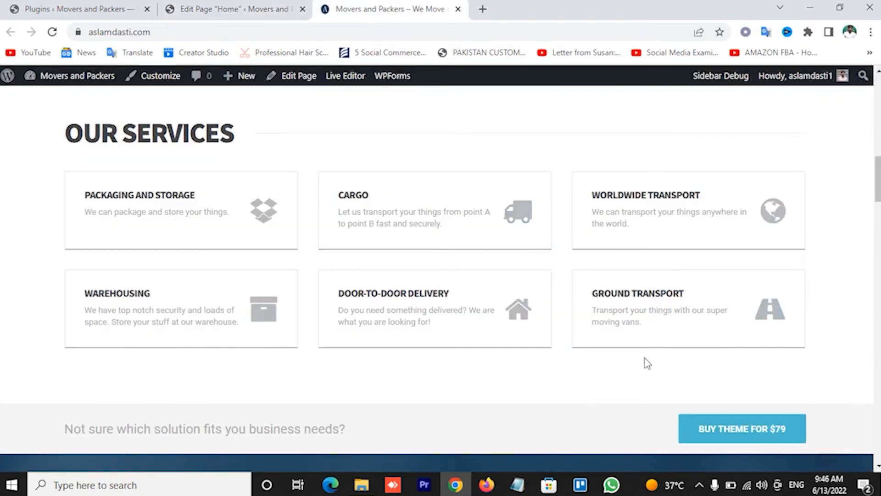
{"action": "scroll", "coordinate": [643, 360], "scroll_direction": "down", "scroll_amount": 4}
{"action": "scroll", "coordinate": [643, 360], "scroll_direction": "up", "scroll_amount": 4}
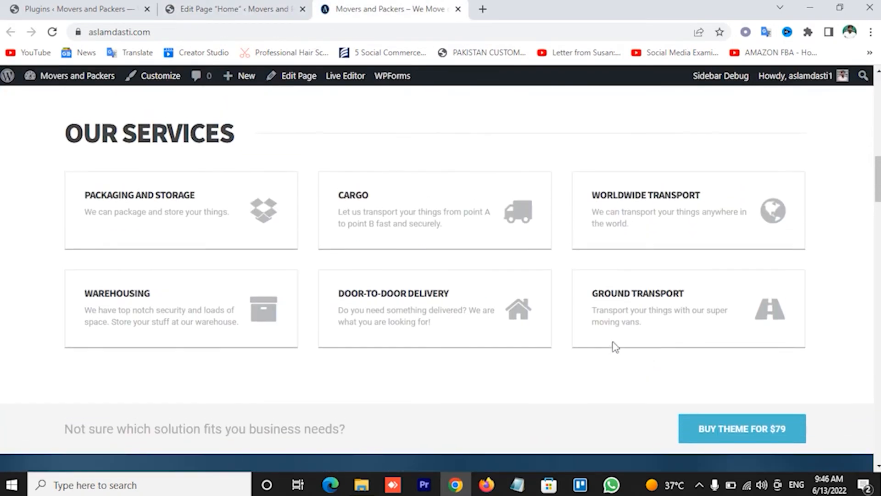
{"action": "left_click", "coordinate": [222, 8]}
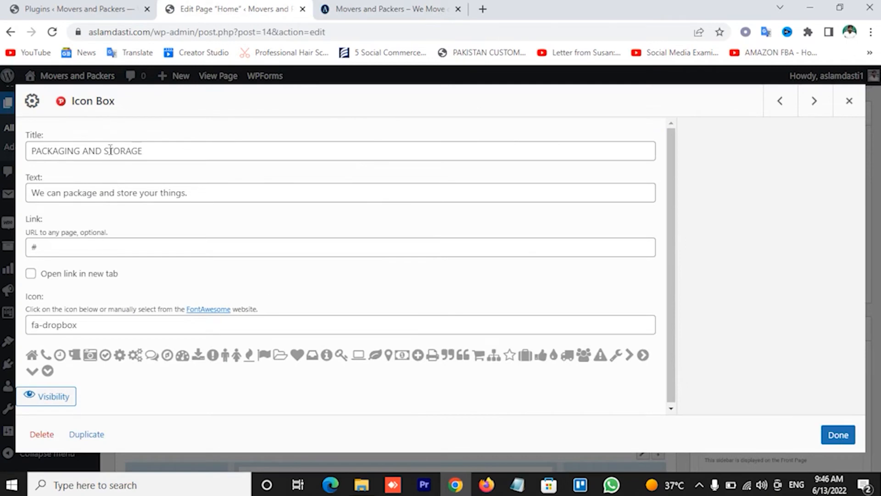
Review the Packaging and Storage title, text, link and fa-dropbox icon, then click Done
{"action": "scroll", "coordinate": [187, 271], "scroll_direction": "down", "scroll_amount": 1}
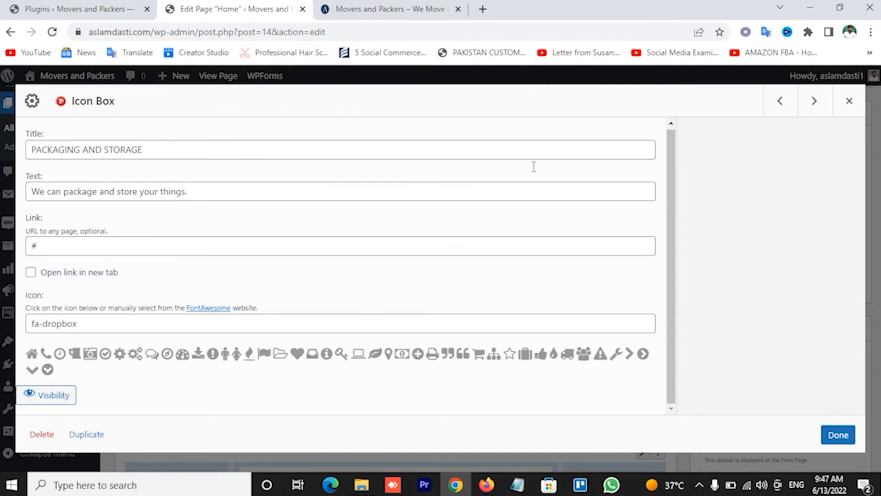
{"action": "left_click", "coordinate": [837, 434]}
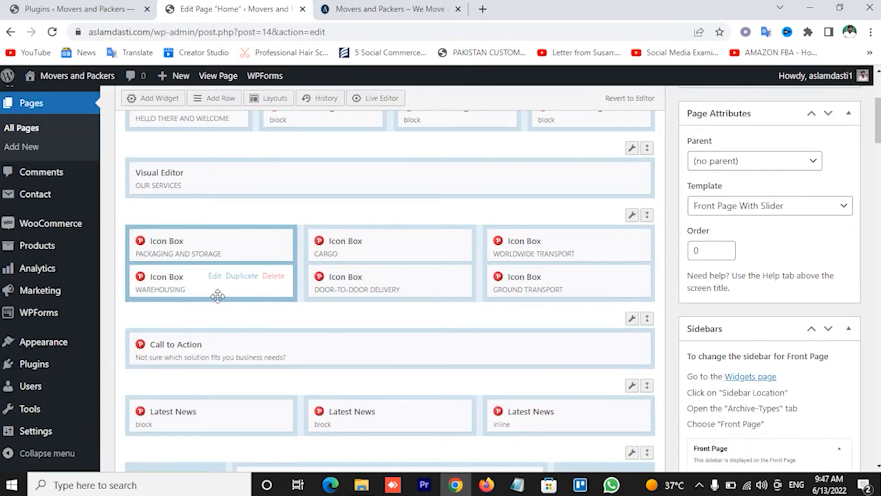
{"action": "scroll", "coordinate": [413, 248], "scroll_direction": "down", "scroll_amount": 3}
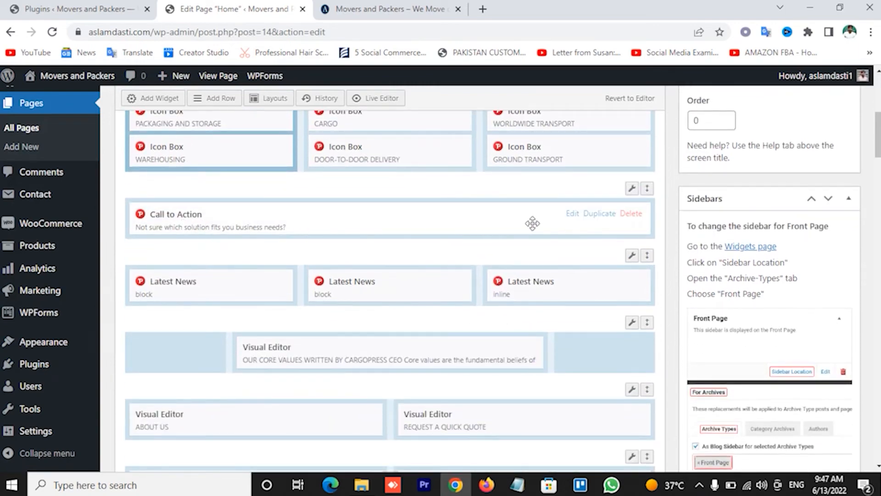
{"action": "left_click", "coordinate": [390, 9]}
{"action": "scroll", "coordinate": [390, 301], "scroll_direction": "down", "scroll_amount": 8}
{"action": "scroll", "coordinate": [234, 237], "scroll_direction": "up", "scroll_amount": 4}
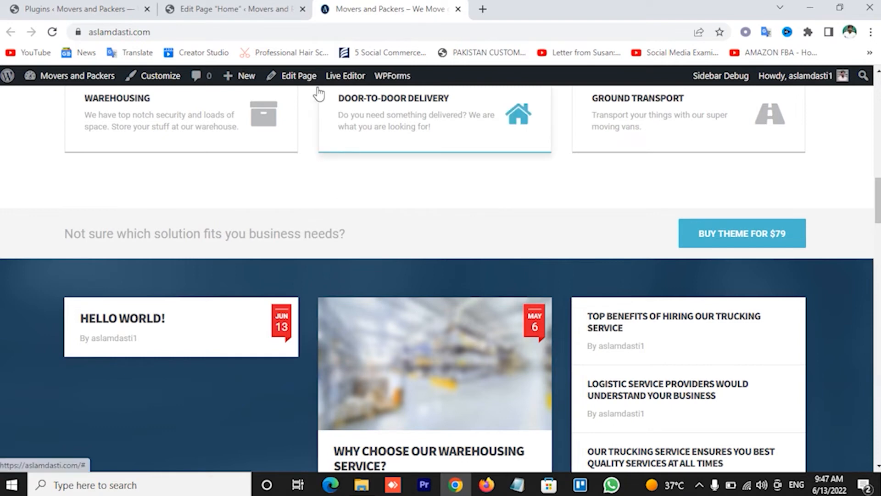
{"action": "left_click", "coordinate": [234, 9]}
{"action": "scroll", "coordinate": [338, 262], "scroll_direction": "down", "scroll_amount": 1}
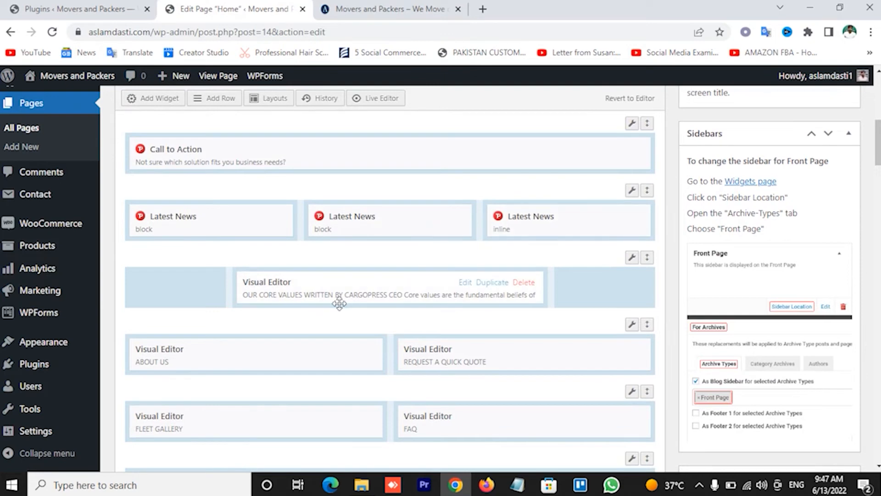
{"action": "scroll", "coordinate": [295, 295], "scroll_direction": "down", "scroll_amount": 1}
{"action": "scroll", "coordinate": [350, 289], "scroll_direction": "down", "scroll_amount": 5}
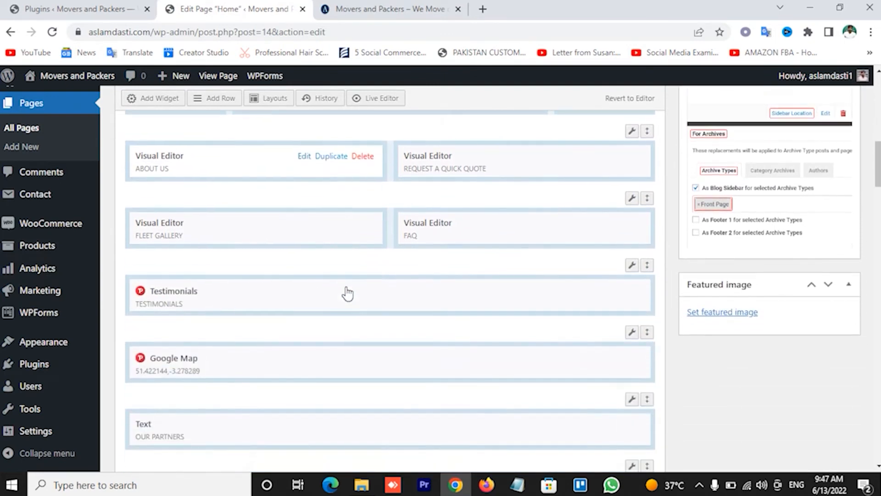
{"action": "scroll", "coordinate": [280, 207], "scroll_direction": "down", "scroll_amount": 3}
{"action": "scroll", "coordinate": [226, 173], "scroll_direction": "up", "scroll_amount": 3}
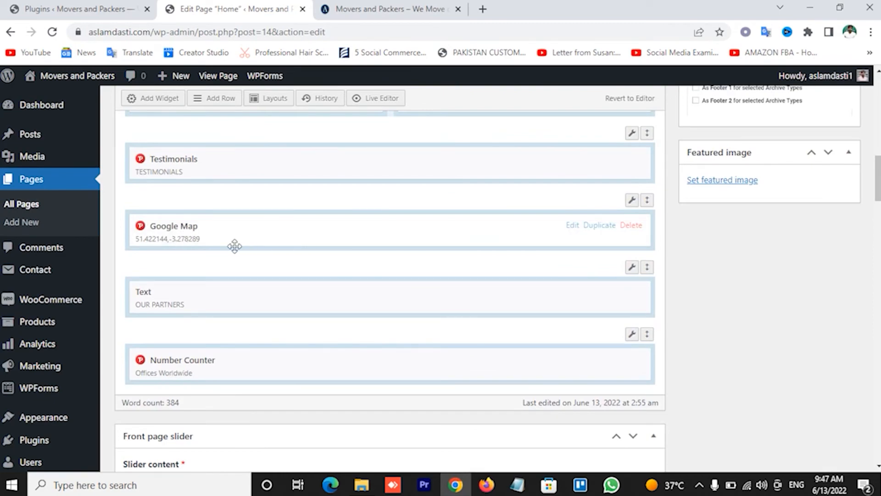
{"action": "left_click", "coordinate": [370, 9]}
{"action": "scroll", "coordinate": [478, 300], "scroll_direction": "down", "scroll_amount": 5}
{"action": "scroll", "coordinate": [477, 299], "scroll_direction": "down", "scroll_amount": 20}
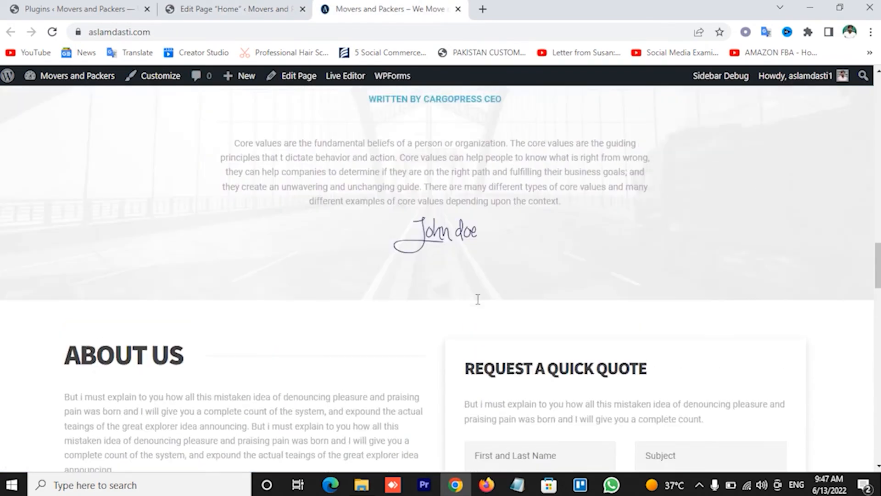
{"action": "scroll", "coordinate": [477, 299], "scroll_direction": "down", "scroll_amount": 8}
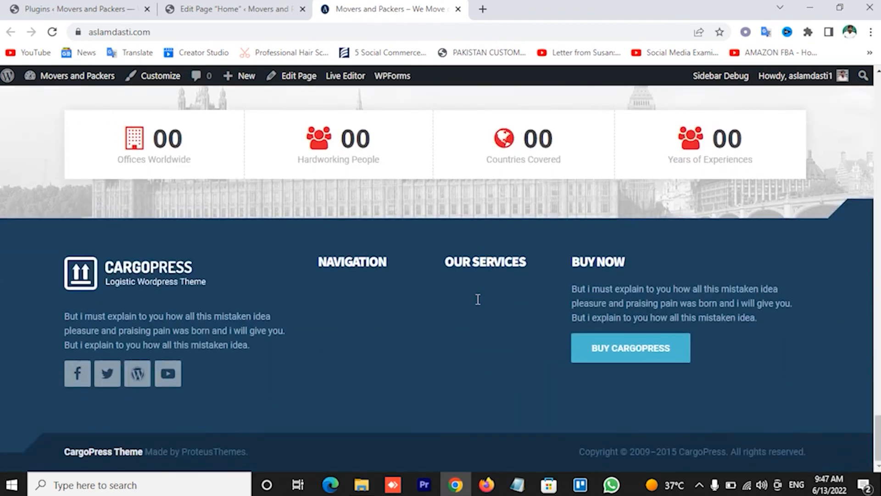
{"action": "scroll", "coordinate": [476, 299], "scroll_direction": "up", "scroll_amount": 8}
{"action": "scroll", "coordinate": [478, 303], "scroll_direction": "up", "scroll_amount": 6}
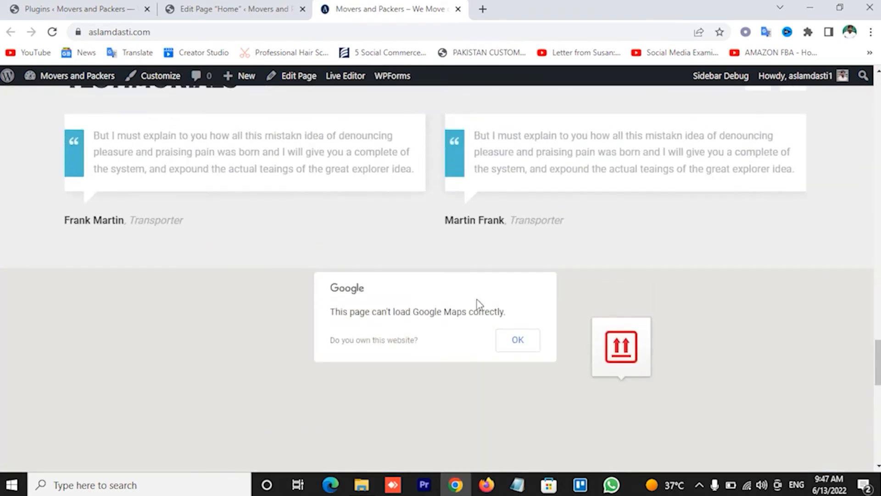
{"action": "scroll", "coordinate": [477, 302], "scroll_direction": "down", "scroll_amount": 2}
{"action": "left_click", "coordinate": [521, 257]}
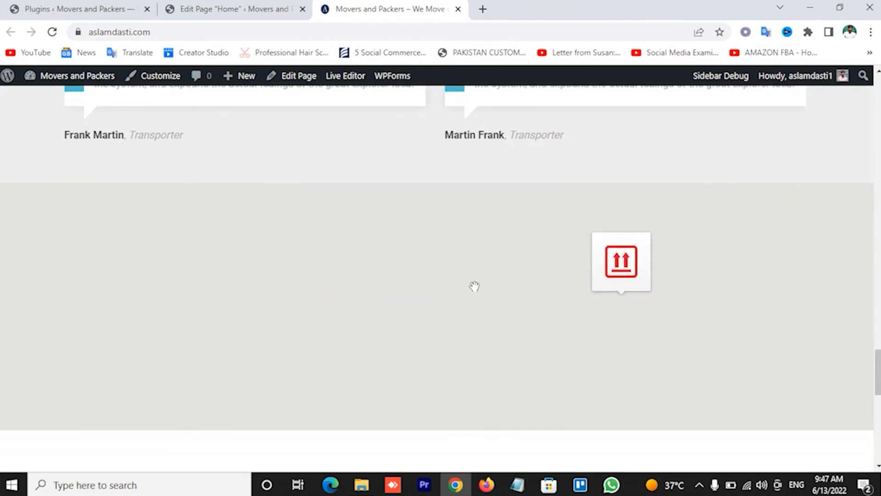
{"action": "scroll", "coordinate": [474, 285], "scroll_direction": "up", "scroll_amount": 9}
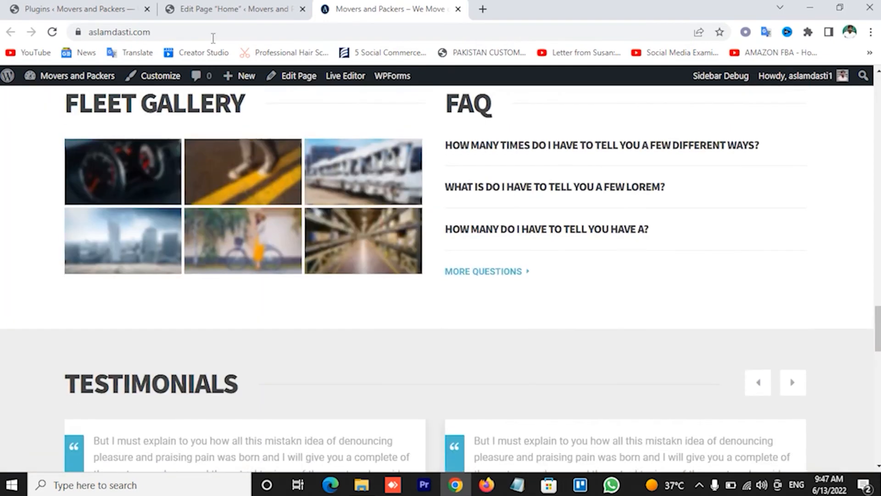
{"action": "left_click", "coordinate": [215, 10]}
{"action": "scroll", "coordinate": [286, 296], "scroll_direction": "down", "scroll_amount": 3}
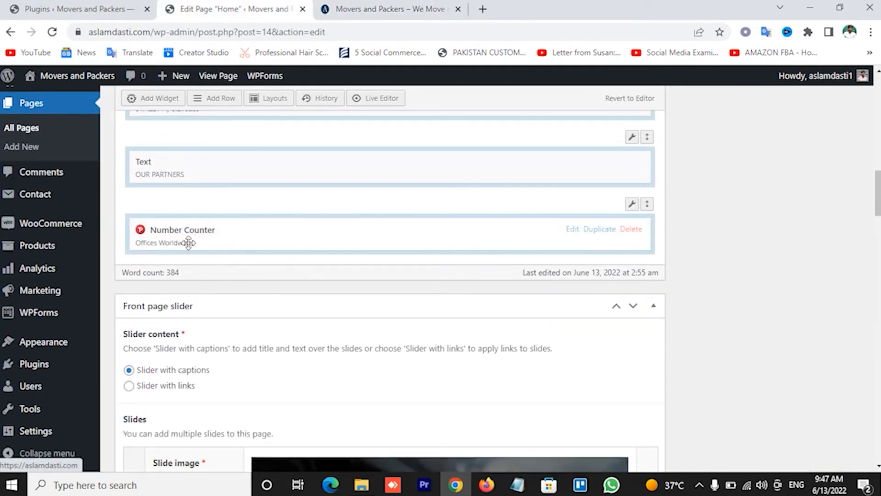
{"action": "left_click", "coordinate": [368, 9]}
{"action": "scroll", "coordinate": [364, 323], "scroll_direction": "down", "scroll_amount": 5}
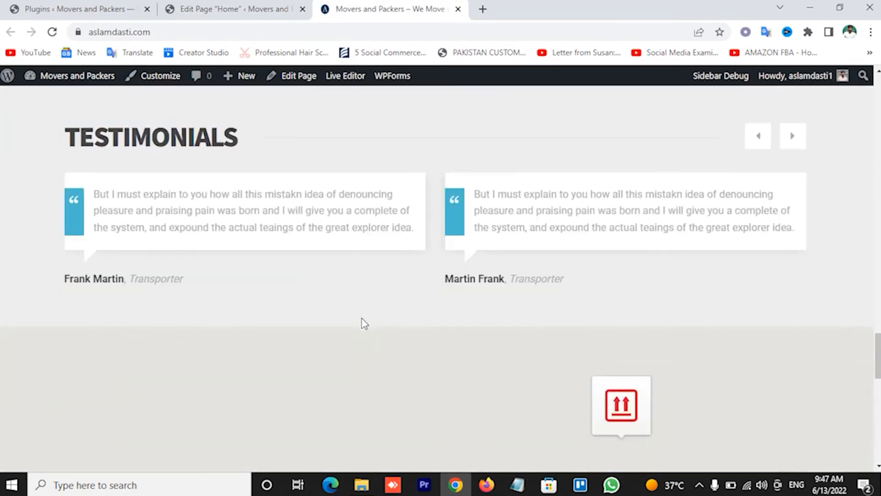
{"action": "scroll", "coordinate": [363, 323], "scroll_direction": "down", "scroll_amount": 6}
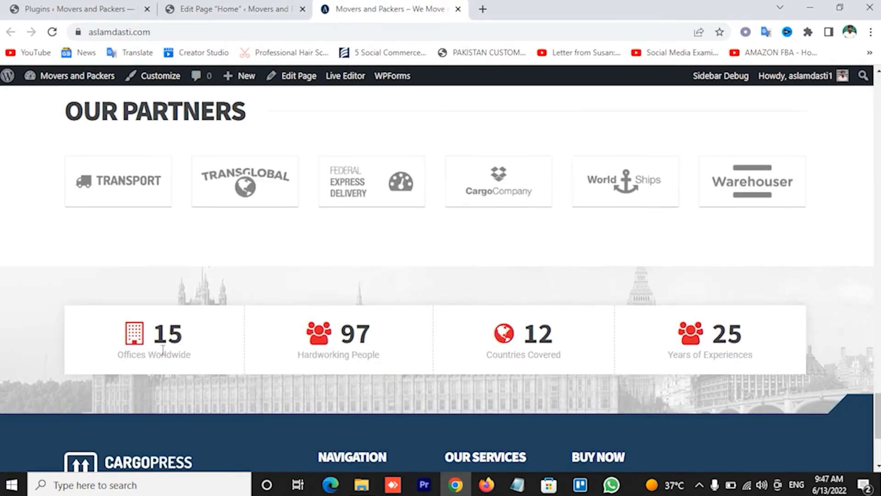
{"action": "left_click", "coordinate": [266, 8]}
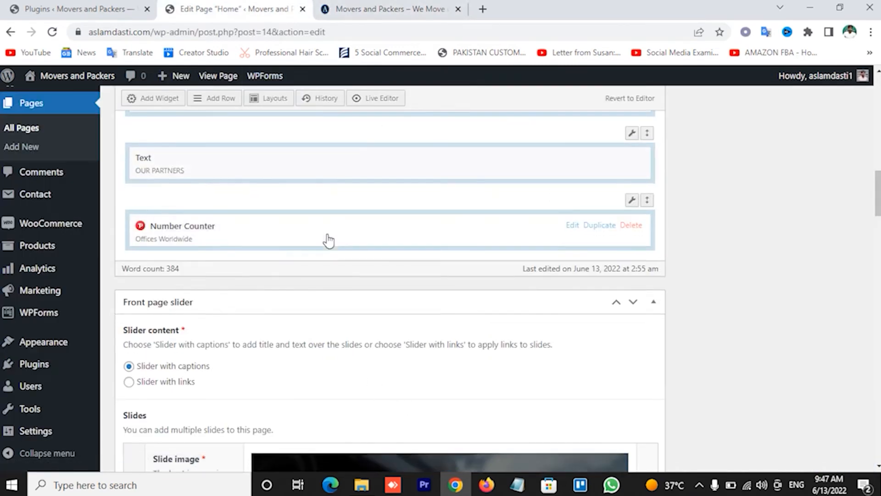
{"action": "scroll", "coordinate": [323, 236], "scroll_direction": "down", "scroll_amount": 4}
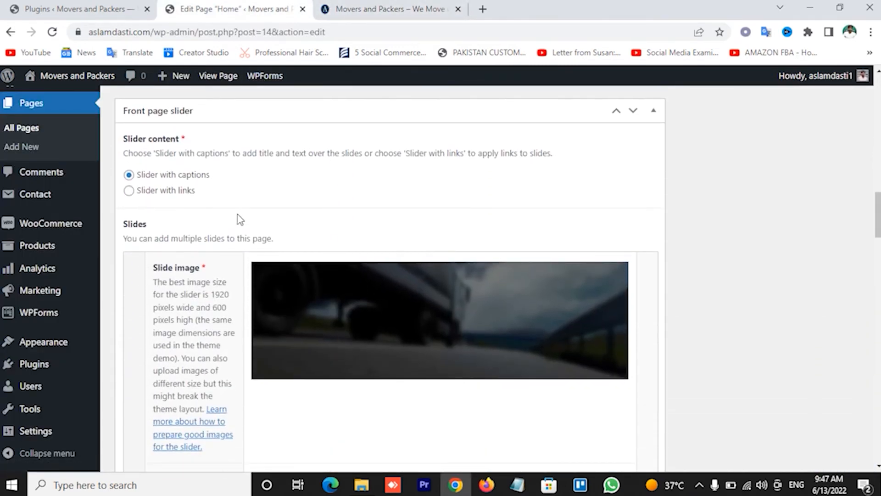
{"action": "mouse_move", "coordinate": [304, 303]}
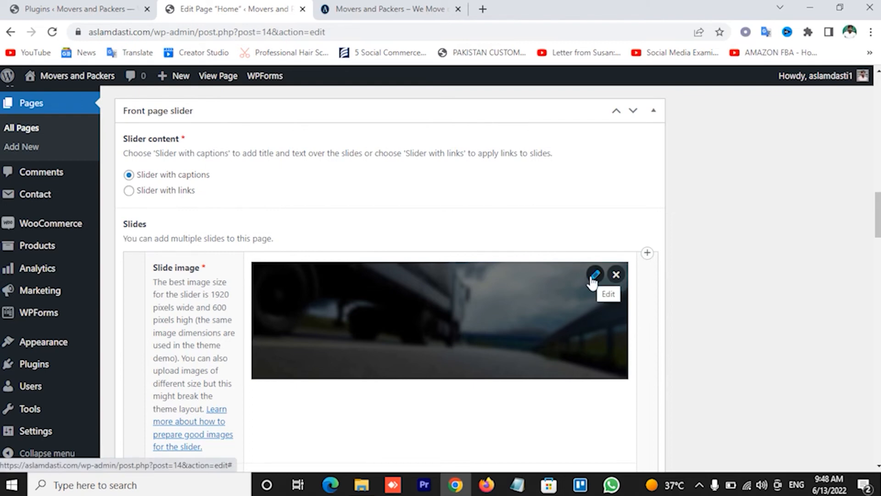
{"action": "scroll", "coordinate": [384, 310], "scroll_direction": "down", "scroll_amount": 5}
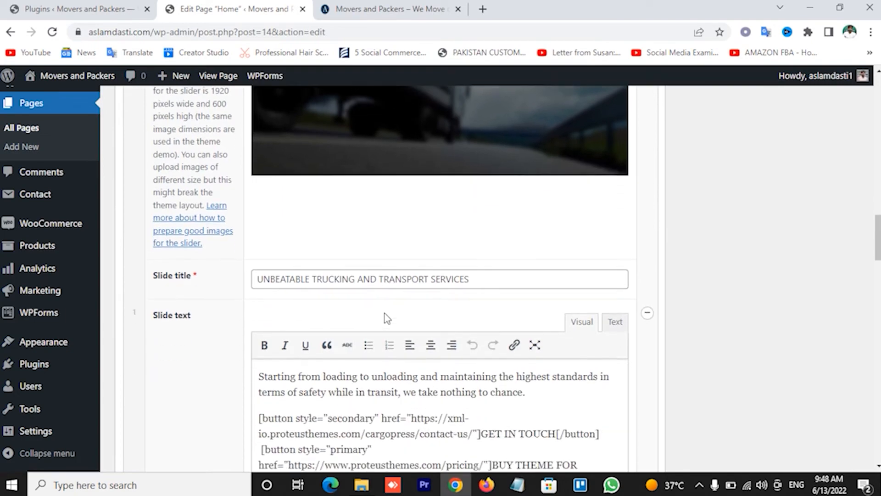
{"action": "left_click_drag", "start_coordinate": [267, 226], "coordinate": [508, 225]}
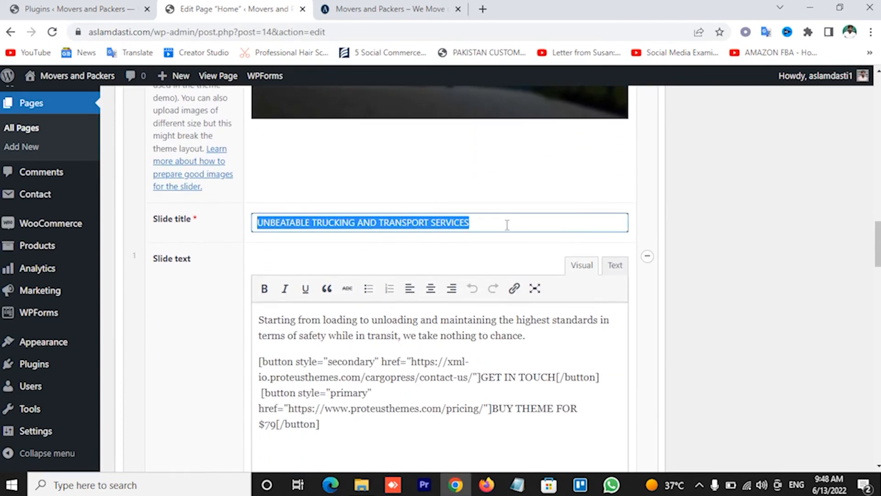
{"action": "left_click", "coordinate": [339, 7]}
{"action": "scroll", "coordinate": [304, 277], "scroll_direction": "down", "scroll_amount": 3}
{"action": "scroll", "coordinate": [305, 277], "scroll_direction": "up", "scroll_amount": 15}
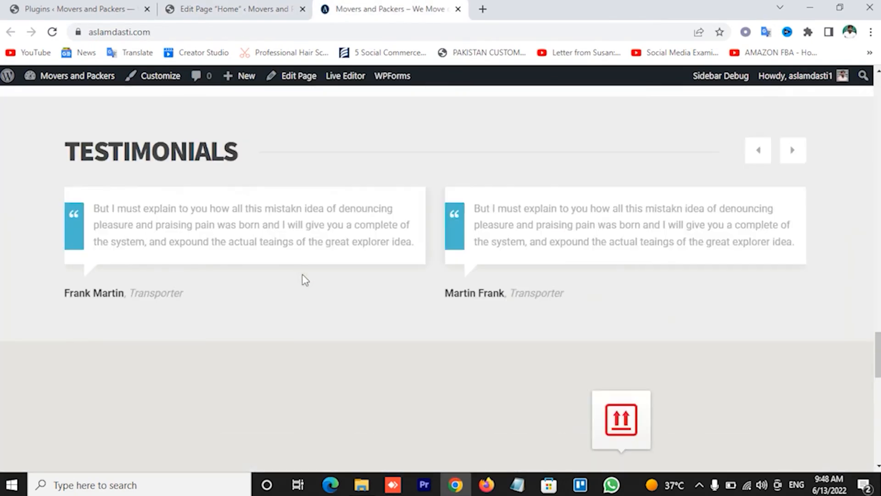
{"action": "scroll", "coordinate": [302, 276], "scroll_direction": "up", "scroll_amount": 15}
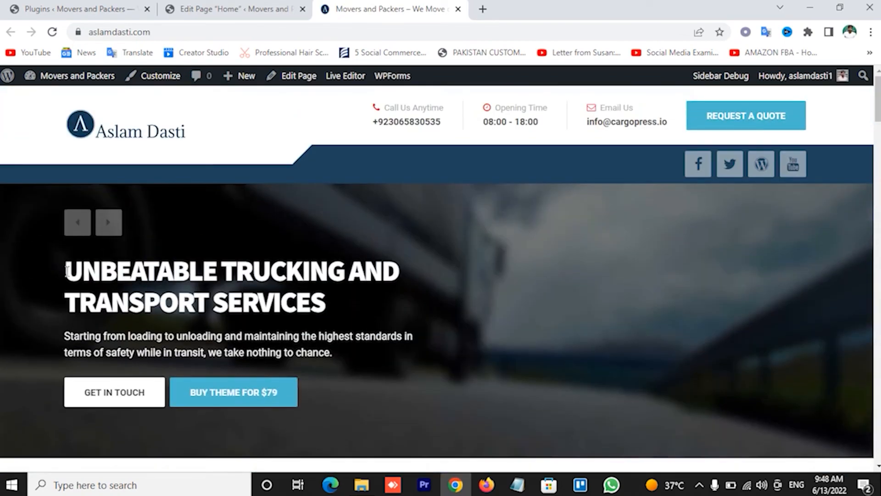
{"action": "left_click_drag", "start_coordinate": [66, 271], "coordinate": [393, 331]}
{"action": "left_click", "coordinate": [177, 335]}
{"action": "left_click_drag", "start_coordinate": [157, 336], "coordinate": [151, 335]}
{"action": "left_click", "coordinate": [215, 5]}
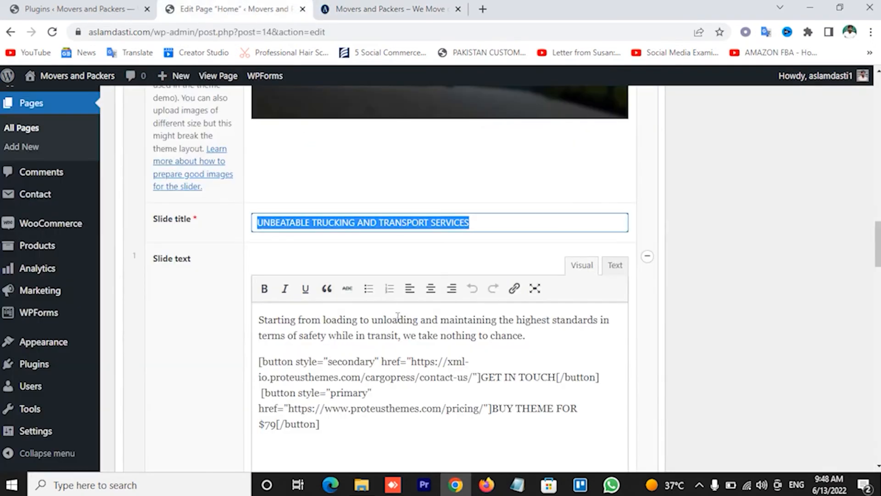
{"action": "scroll", "coordinate": [398, 317], "scroll_direction": "down", "scroll_amount": 3}
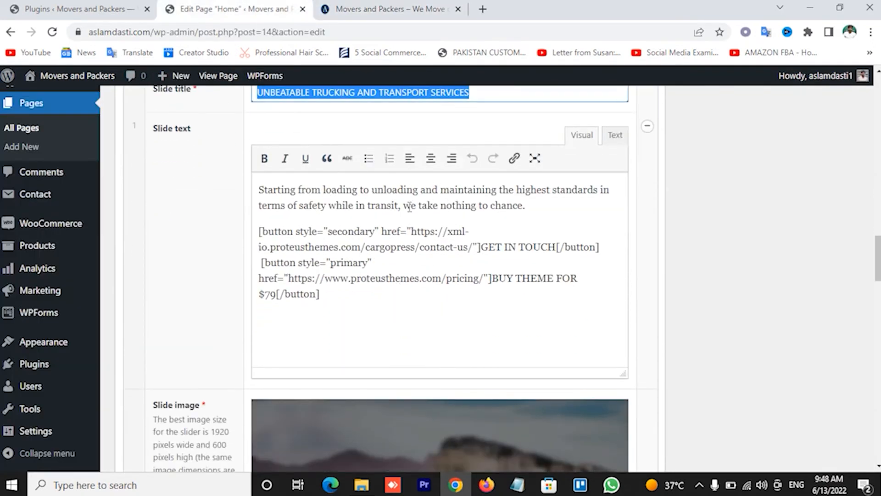
{"action": "scroll", "coordinate": [410, 206], "scroll_direction": "down", "scroll_amount": 6}
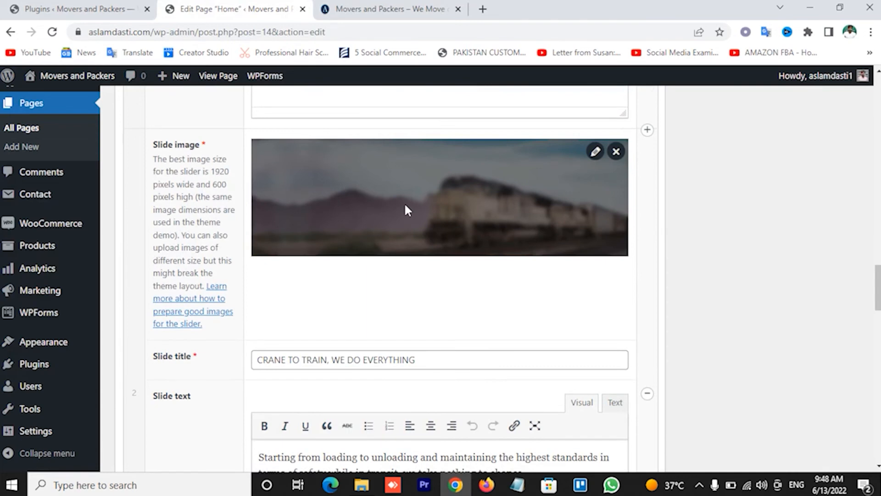
{"action": "scroll", "coordinate": [404, 211], "scroll_direction": "up", "scroll_amount": 6}
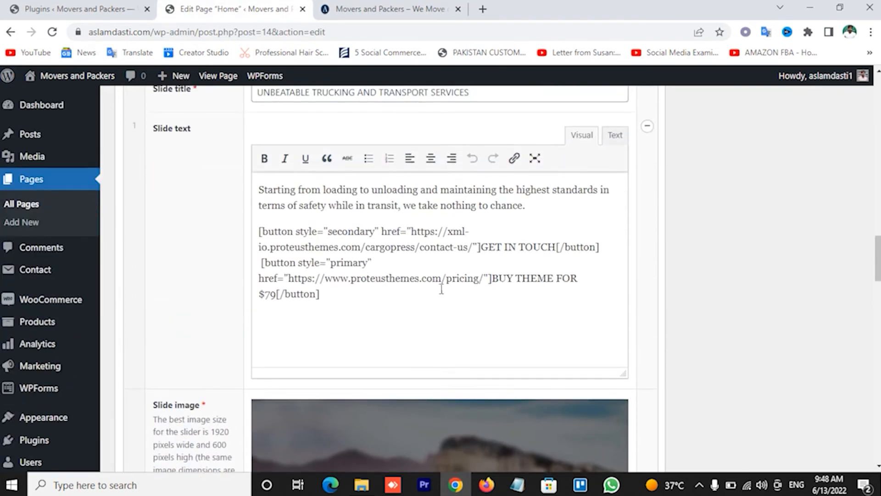
{"action": "scroll", "coordinate": [373, 274], "scroll_direction": "down", "scroll_amount": 11}
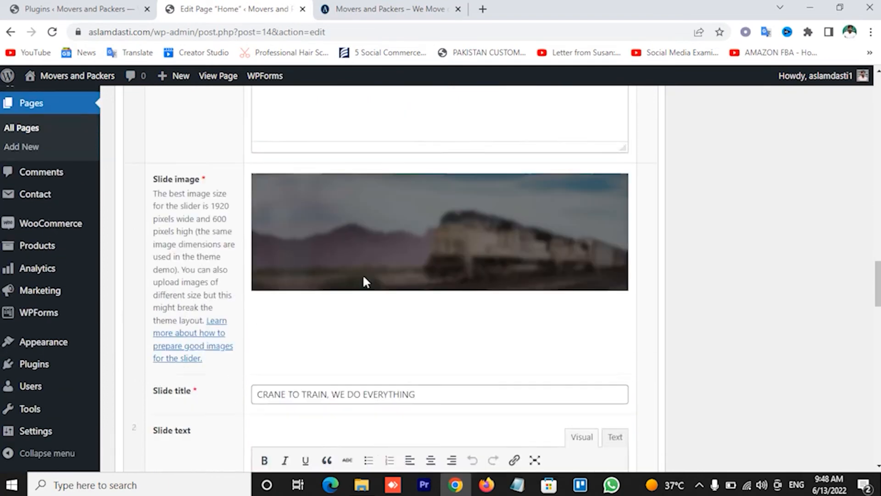
{"action": "scroll", "coordinate": [364, 276], "scroll_direction": "down", "scroll_amount": 1}
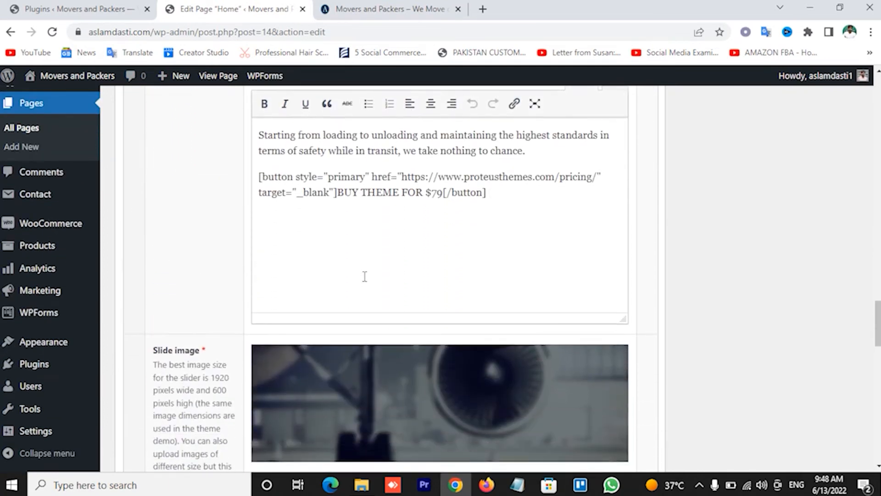
{"action": "scroll", "coordinate": [364, 276], "scroll_direction": "up", "scroll_amount": 4}
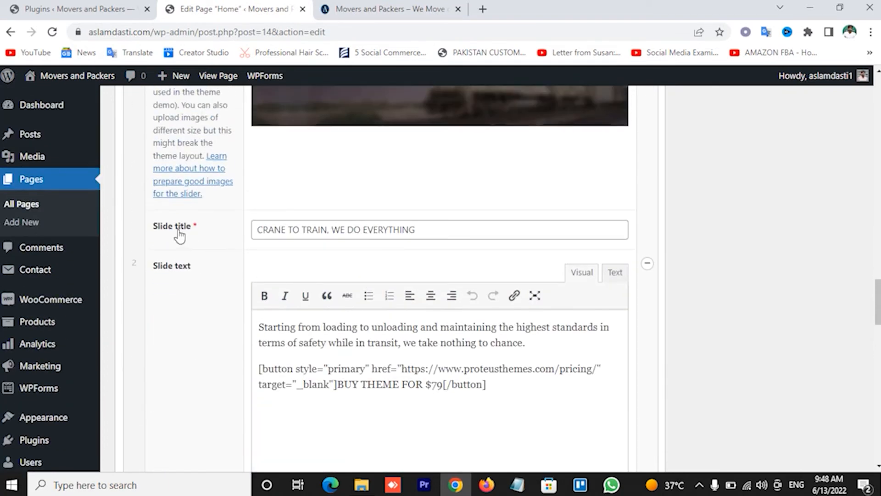
{"action": "scroll", "coordinate": [361, 294], "scroll_direction": "down", "scroll_amount": 7}
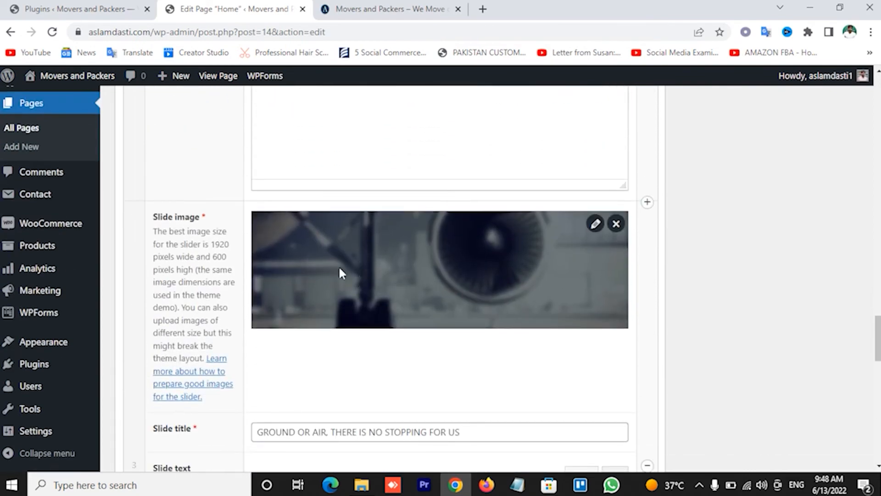
{"action": "scroll", "coordinate": [340, 273], "scroll_direction": "down", "scroll_amount": 16}
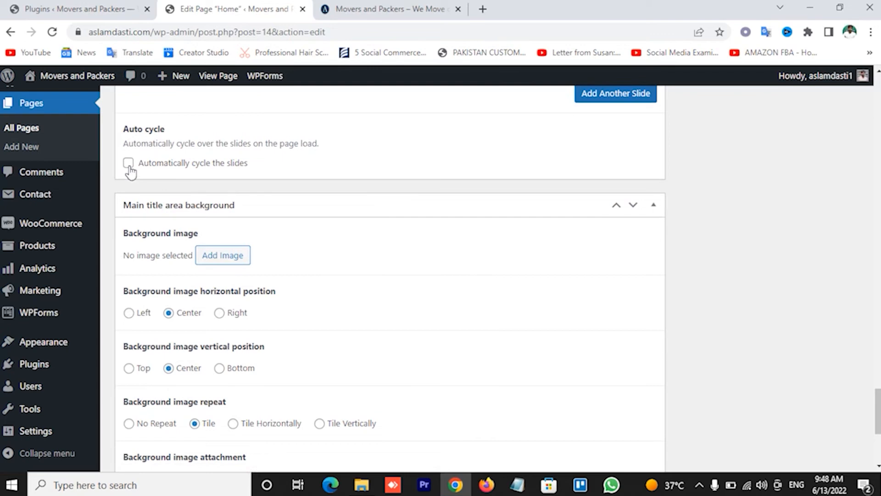
Turn on 'Automatically cycle the slides' with a 2000 ms cycle interval
{"action": "left_click", "coordinate": [388, 10]}
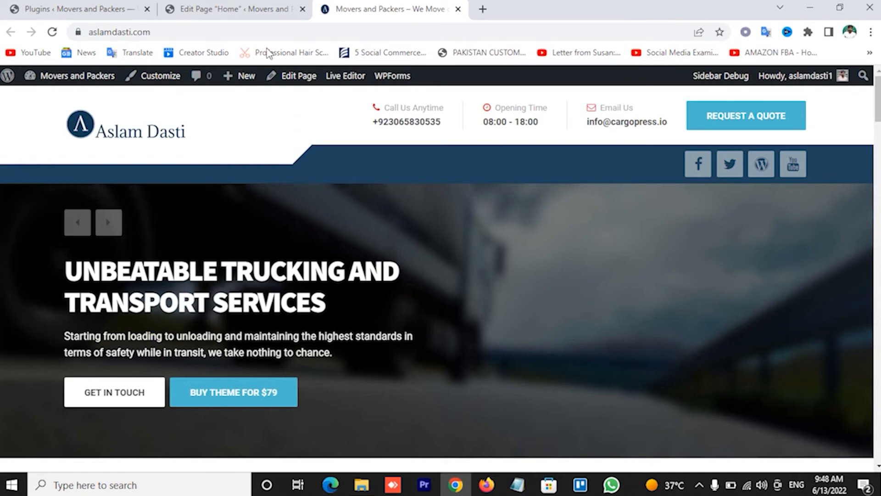
{"action": "left_click", "coordinate": [235, 9]}
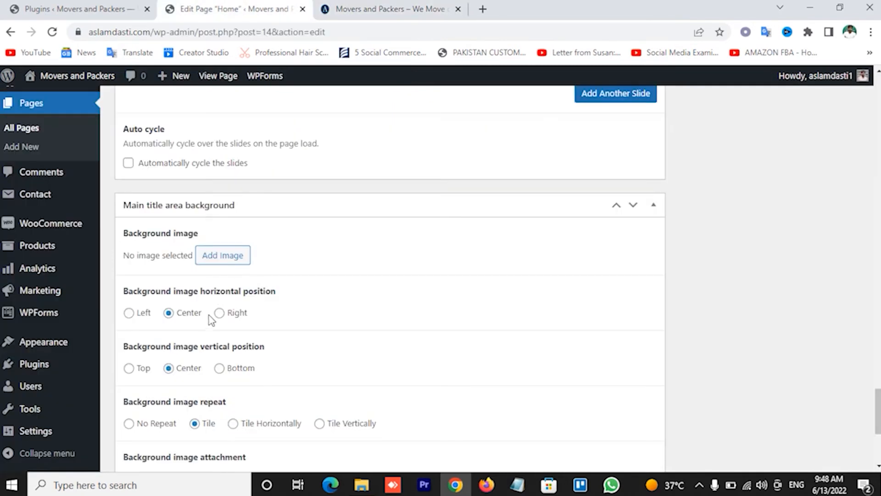
{"action": "left_click", "coordinate": [128, 164]}
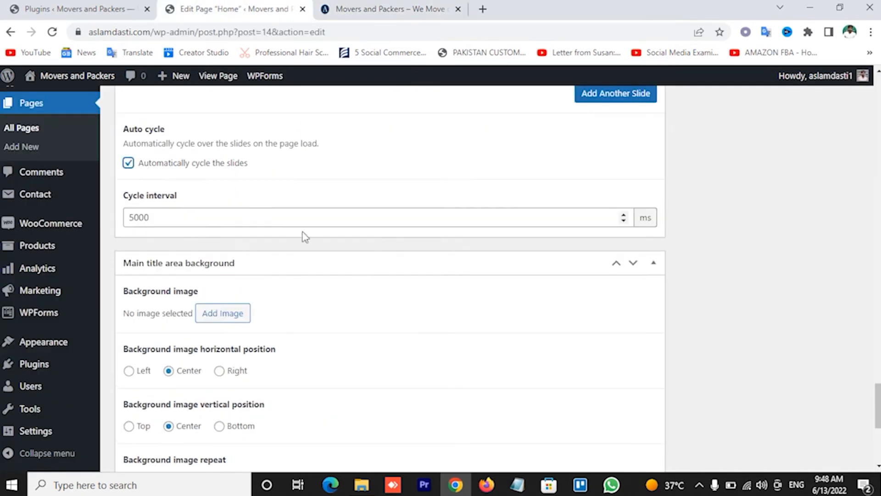
{"action": "left_click", "coordinate": [155, 218]}
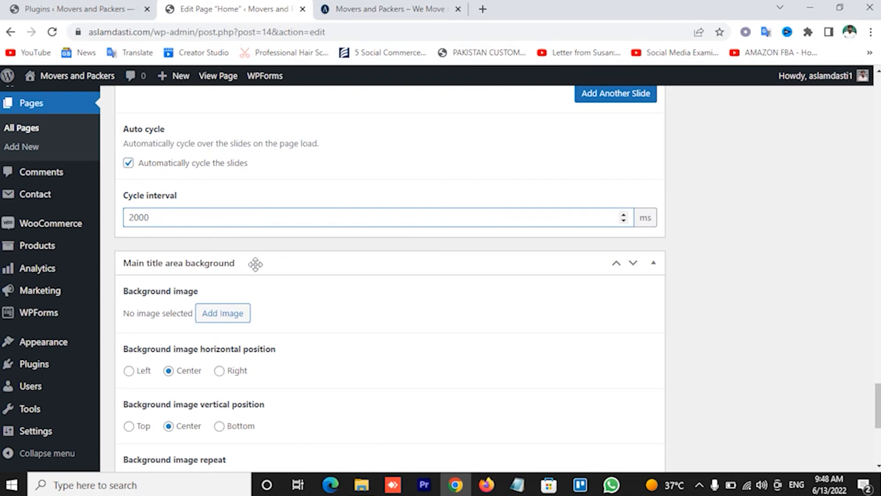
{"action": "scroll", "coordinate": [670, 268], "scroll_direction": "down", "scroll_amount": 1}
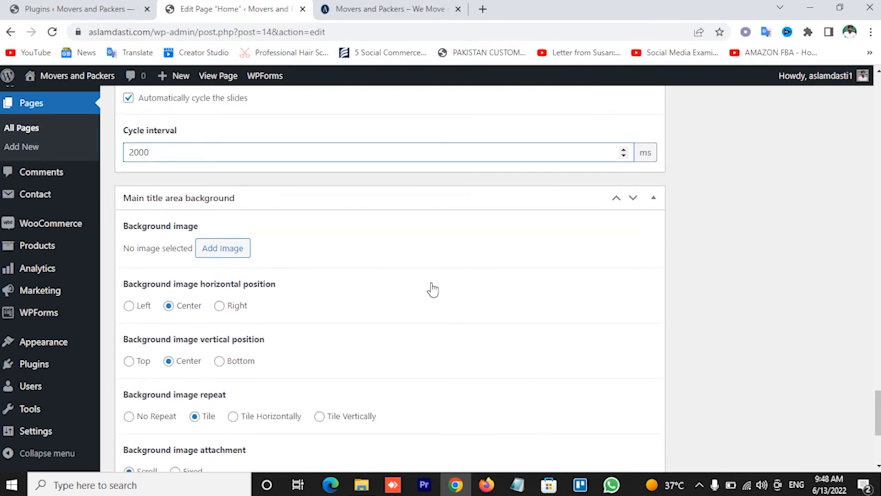
{"action": "scroll", "coordinate": [360, 282], "scroll_direction": "down", "scroll_amount": 5}
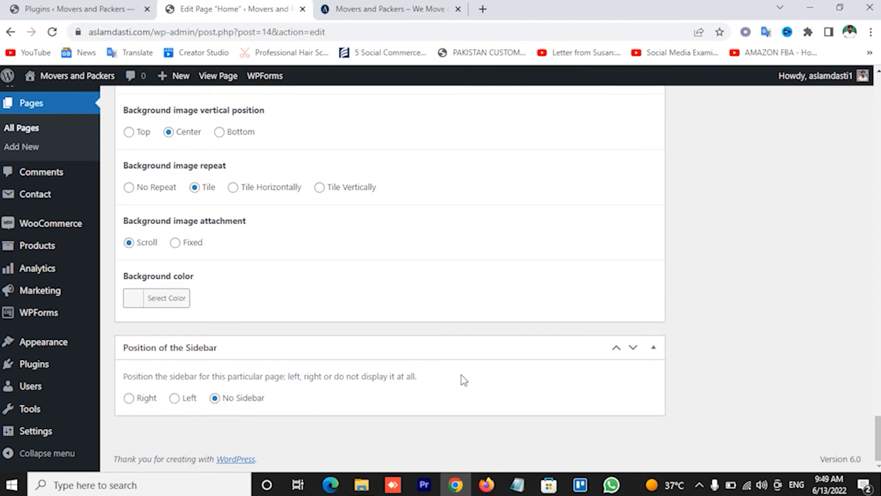
Update the Home page to save the slider settings
{"action": "scroll", "coordinate": [462, 375], "scroll_direction": "up", "scroll_amount": 15}
{"action": "scroll", "coordinate": [462, 375], "scroll_direction": "up", "scroll_amount": 15}
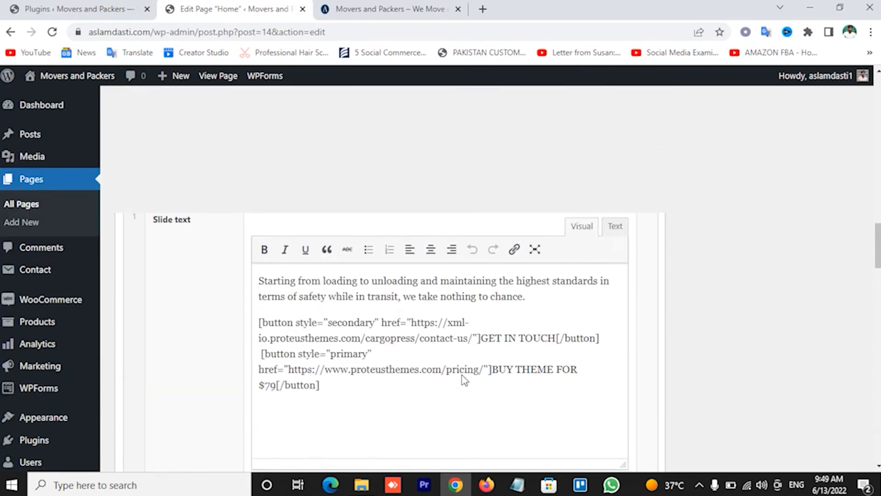
{"action": "scroll", "coordinate": [575, 339], "scroll_direction": "up", "scroll_amount": 10}
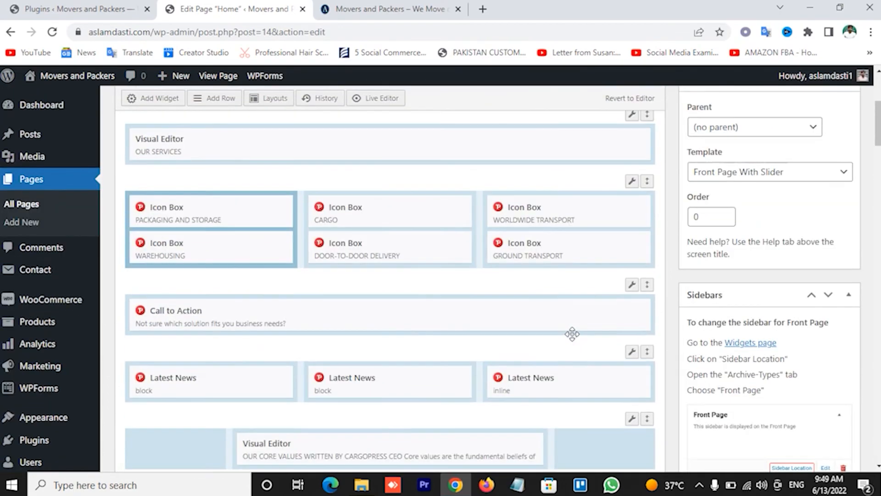
{"action": "left_click", "coordinate": [831, 265]}
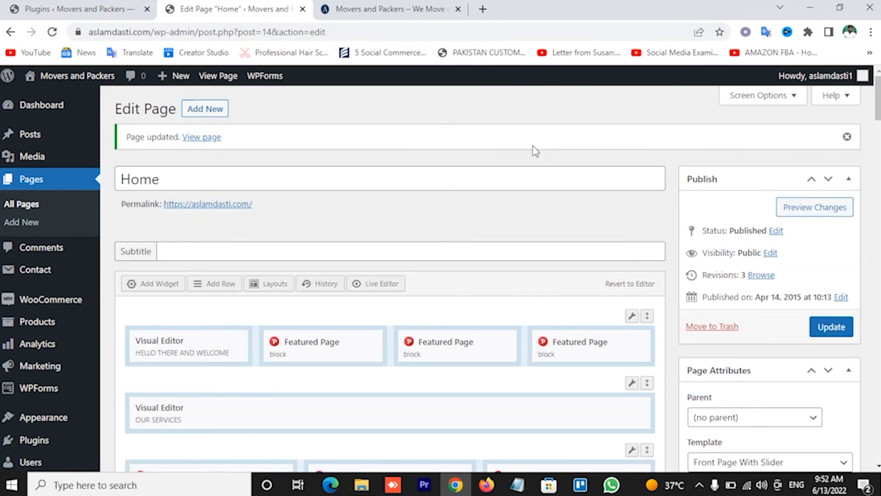
Reload the live site's front page to check the slider changes
{"action": "left_click", "coordinate": [404, 9]}
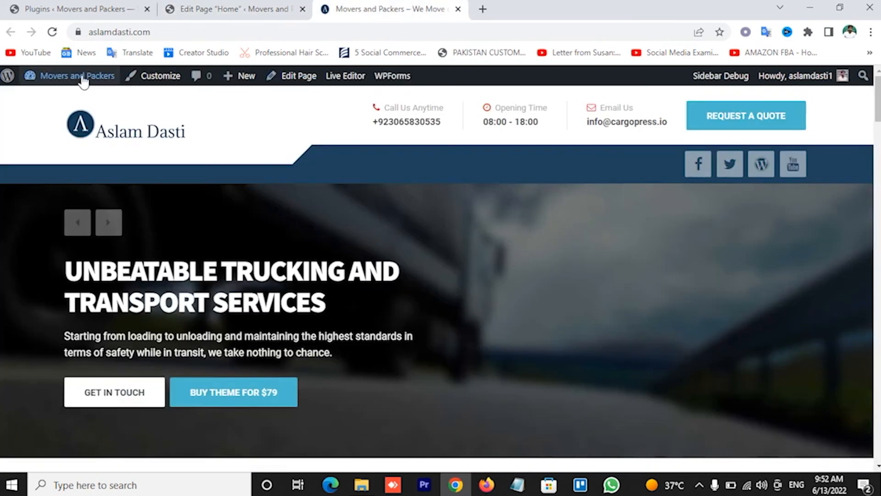
{"action": "left_click", "coordinate": [122, 137]}
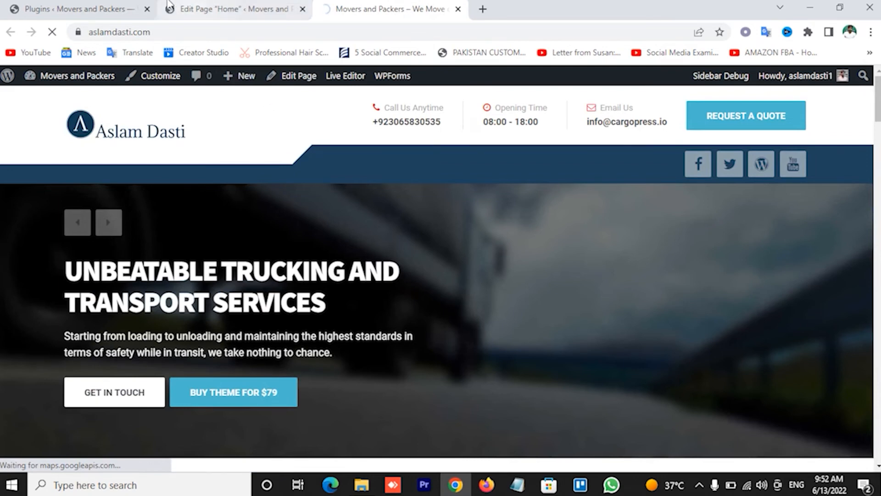
{"action": "left_click", "coordinate": [91, 9]}
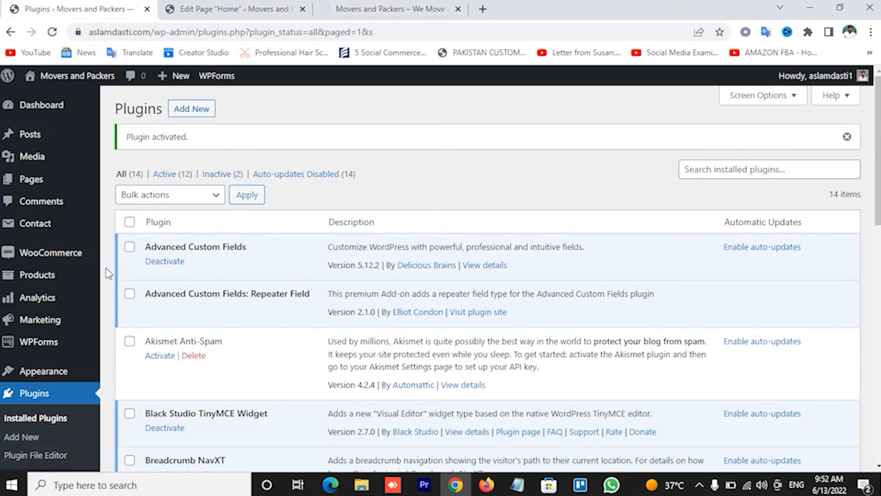
Open Appearance > Menus and reload the page until Main Menu loads for editing
{"action": "mouse_move", "coordinate": [74, 373]}
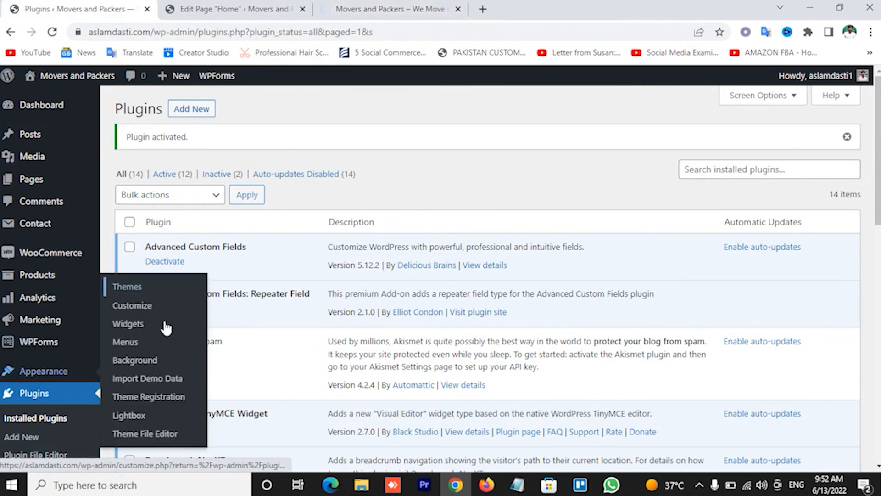
{"action": "left_click", "coordinate": [125, 342]}
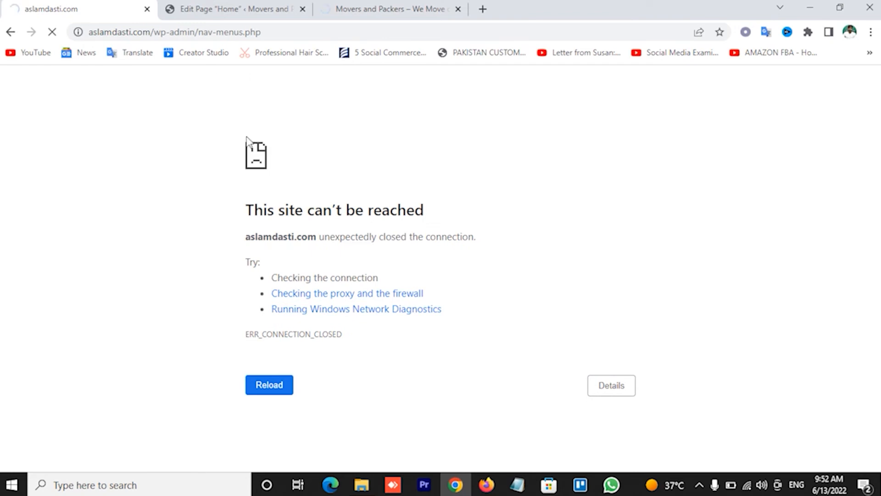
{"action": "left_click_drag", "start_coordinate": [244, 216], "coordinate": [335, 216]}
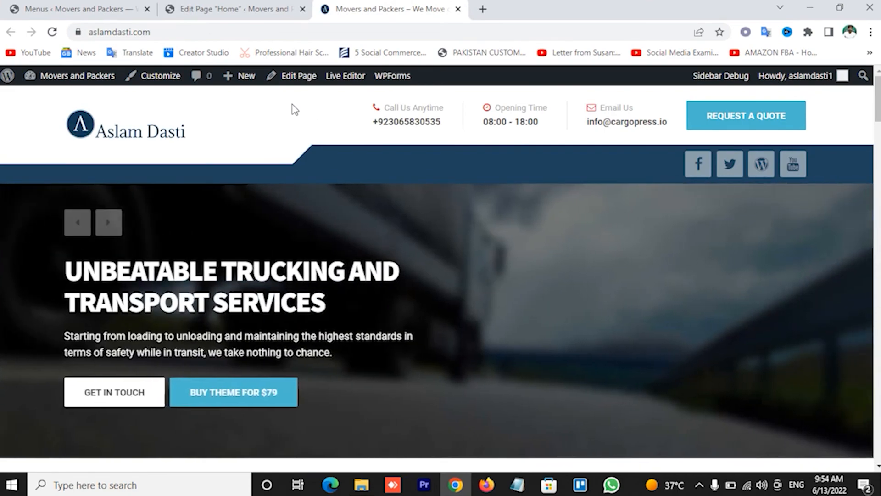
{"action": "scroll", "coordinate": [292, 105], "scroll_direction": "down", "scroll_amount": 6}
{"action": "scroll", "coordinate": [360, 193], "scroll_direction": "up", "scroll_amount": 6}
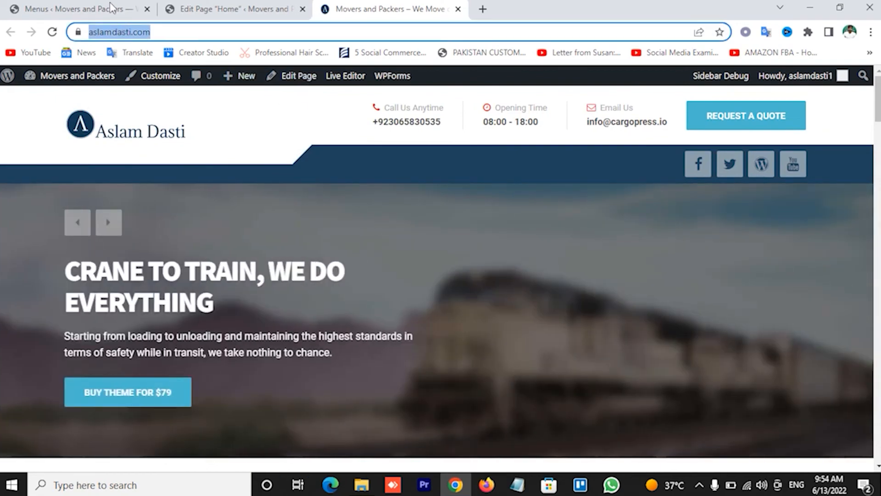
{"action": "left_click", "coordinate": [110, 7]}
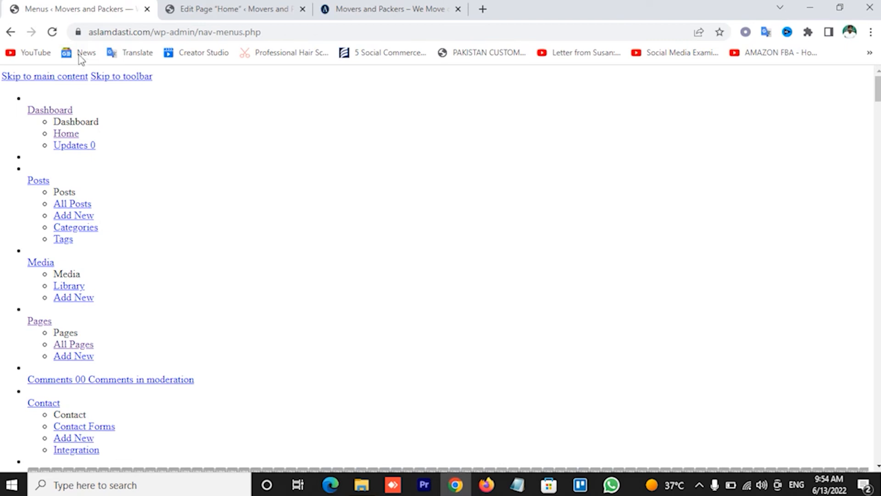
{"action": "left_click", "coordinate": [51, 32]}
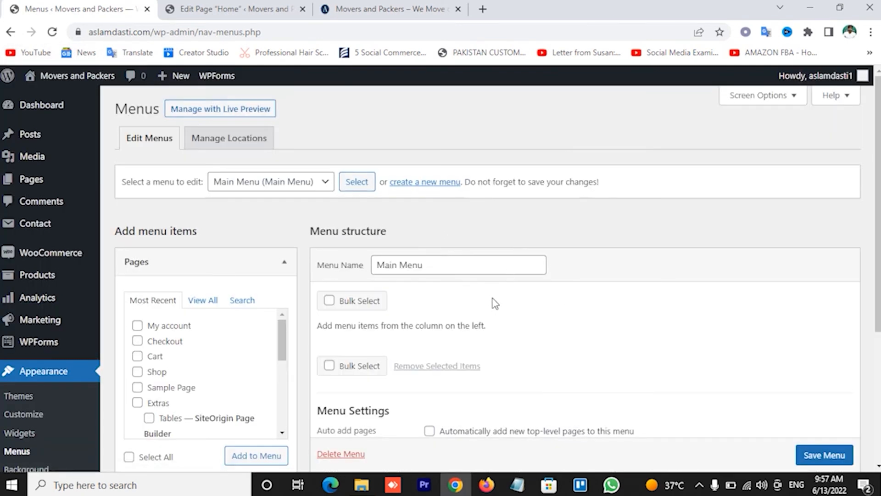
In View All pages, tick Home, About Us, Contact Us and Services for the menu
{"action": "scroll", "coordinate": [527, 296], "scroll_direction": "down", "scroll_amount": 3}
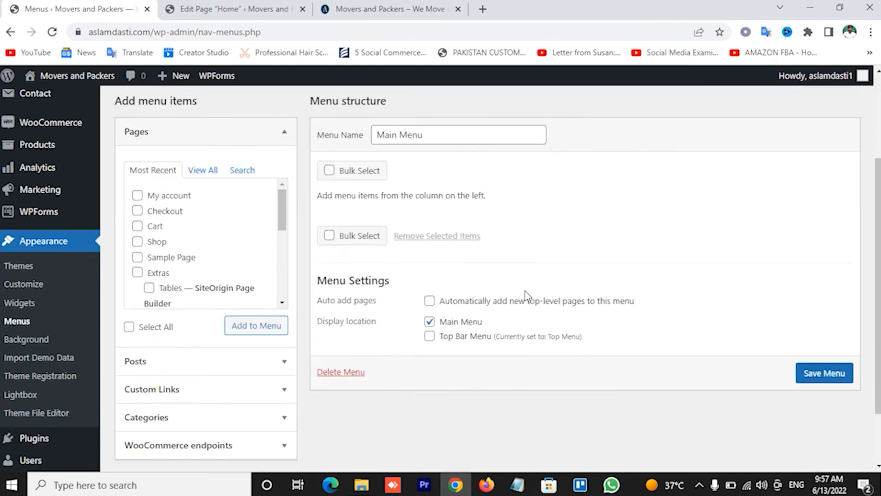
{"action": "scroll", "coordinate": [469, 290], "scroll_direction": "up", "scroll_amount": 2}
{"action": "left_click", "coordinate": [205, 236]}
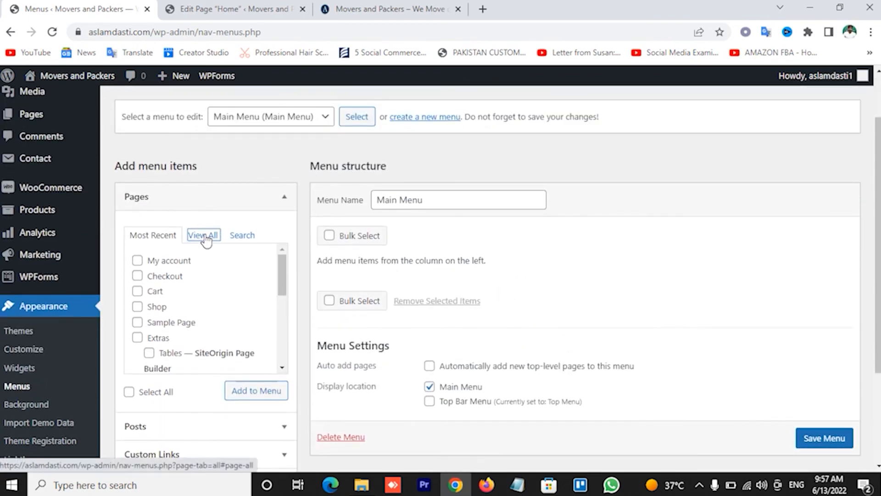
{"action": "left_click", "coordinate": [137, 260]}
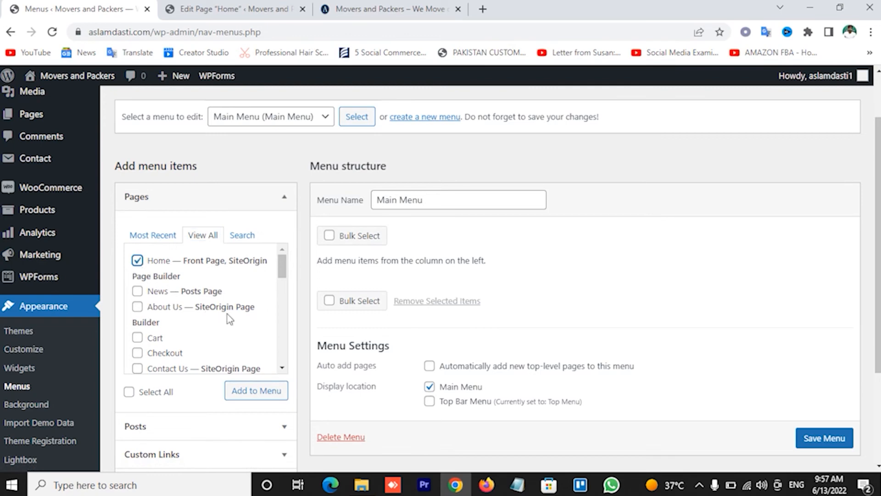
{"action": "left_click", "coordinate": [137, 306]}
{"action": "left_click", "coordinate": [137, 368]}
{"action": "scroll", "coordinate": [216, 344], "scroll_direction": "down", "scroll_amount": 2}
{"action": "scroll", "coordinate": [220, 342], "scroll_direction": "down", "scroll_amount": 4}
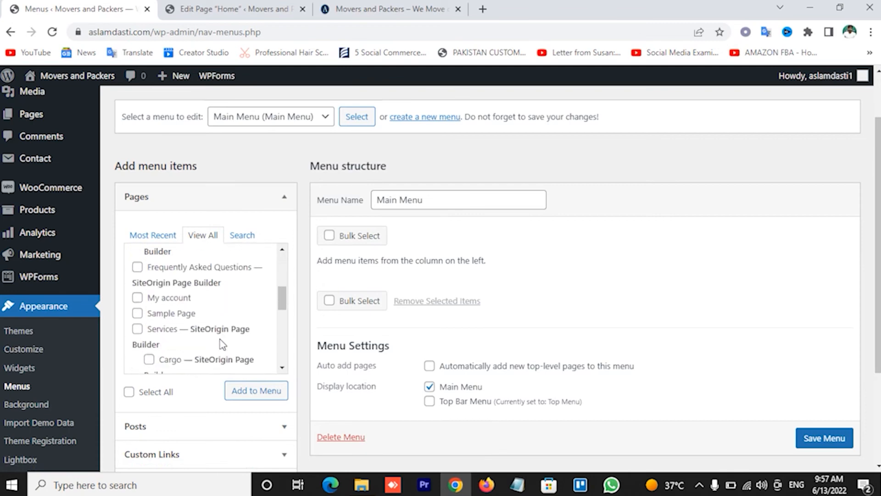
{"action": "scroll", "coordinate": [188, 317], "scroll_direction": "down", "scroll_amount": 2}
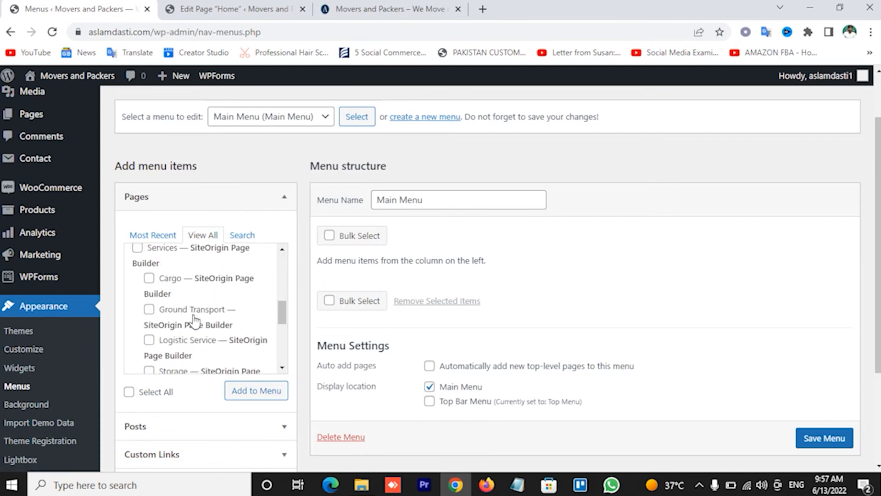
{"action": "scroll", "coordinate": [155, 288], "scroll_direction": "up", "scroll_amount": 2}
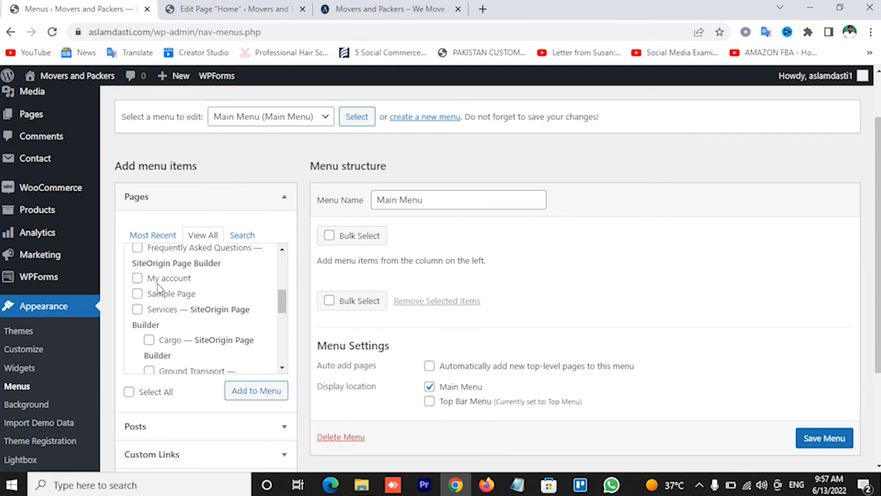
{"action": "left_click", "coordinate": [137, 312]}
{"action": "scroll", "coordinate": [266, 303], "scroll_direction": "down", "scroll_amount": 3}
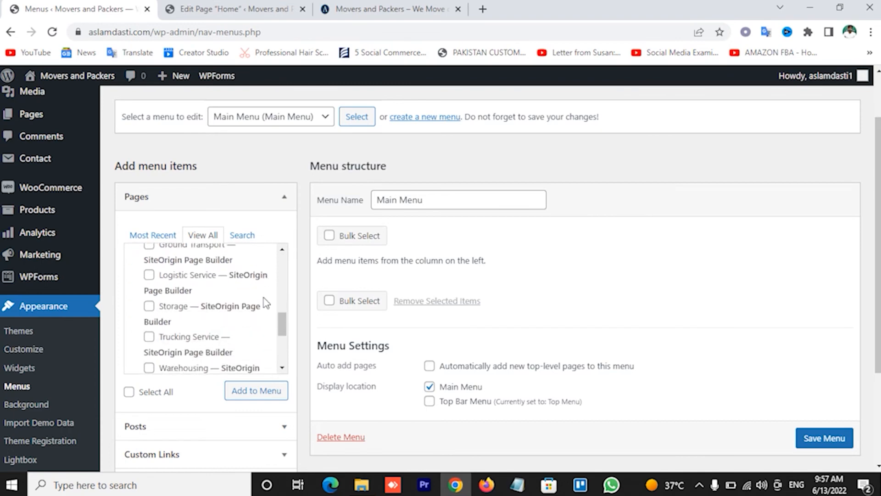
{"action": "scroll", "coordinate": [266, 302], "scroll_direction": "up", "scroll_amount": 2}
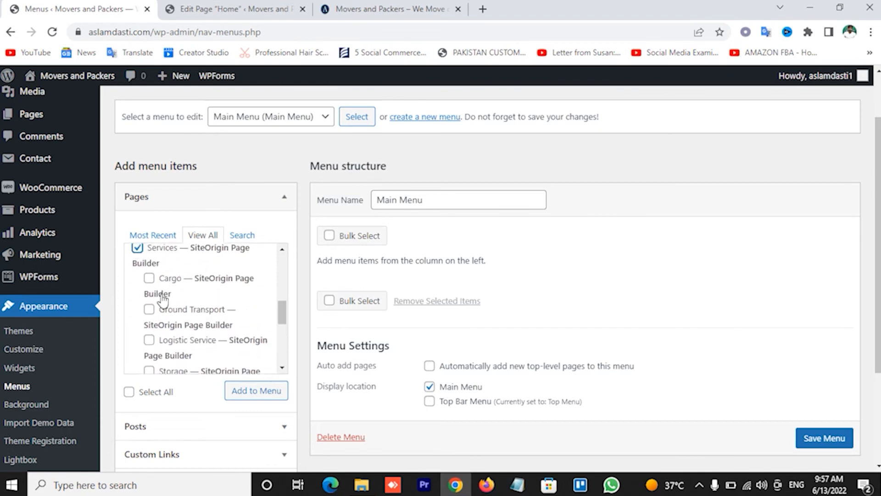
Tick Cargo, Ground Transport, Logistic Service, Storage, Trucking Service and Warehousing, then save Main Menu
{"action": "left_click", "coordinate": [149, 278]}
{"action": "left_click", "coordinate": [150, 309]}
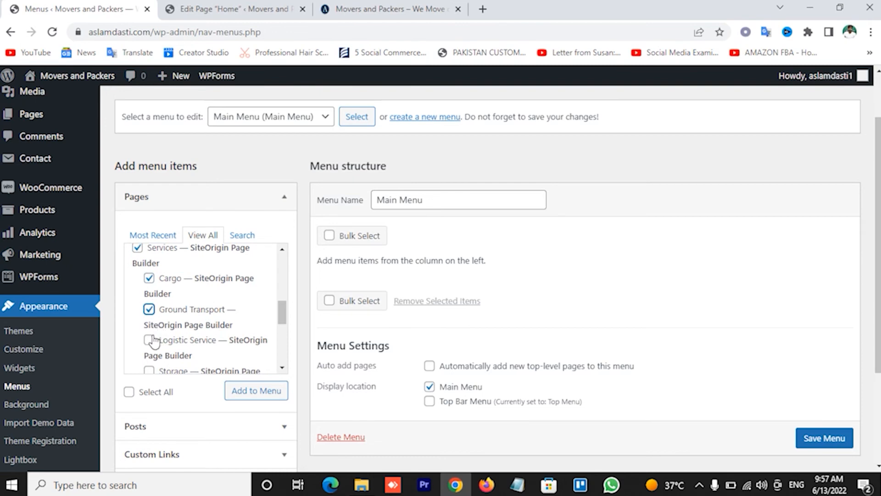
{"action": "left_click", "coordinate": [149, 340]}
{"action": "scroll", "coordinate": [222, 312], "scroll_direction": "down", "scroll_amount": 2}
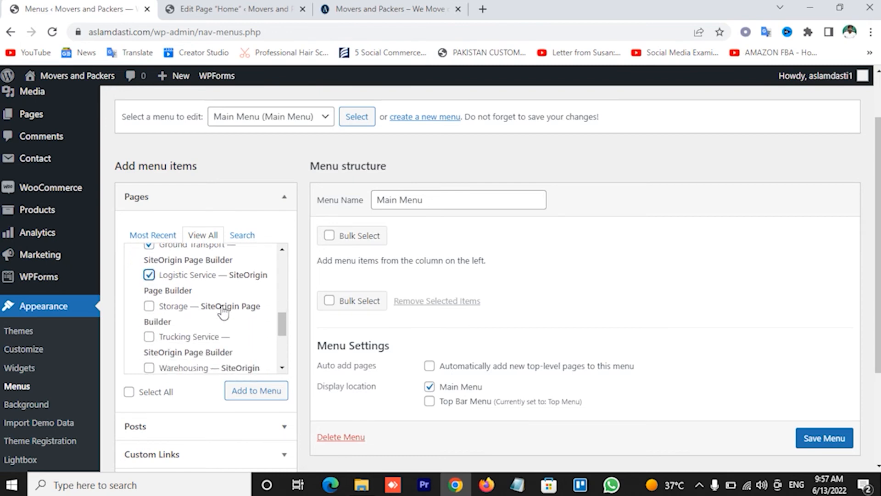
{"action": "left_click", "coordinate": [150, 307]}
{"action": "left_click", "coordinate": [149, 338]}
{"action": "scroll", "coordinate": [186, 327], "scroll_direction": "down", "scroll_amount": 2}
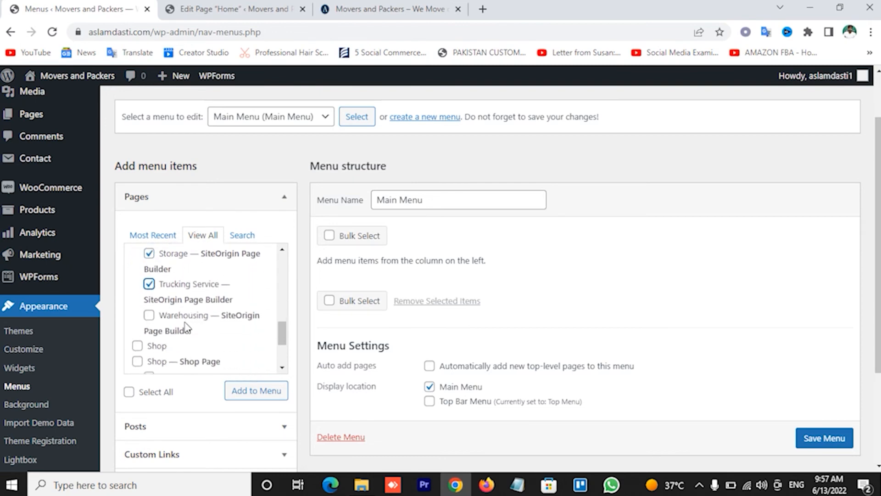
{"action": "left_click", "coordinate": [149, 302]}
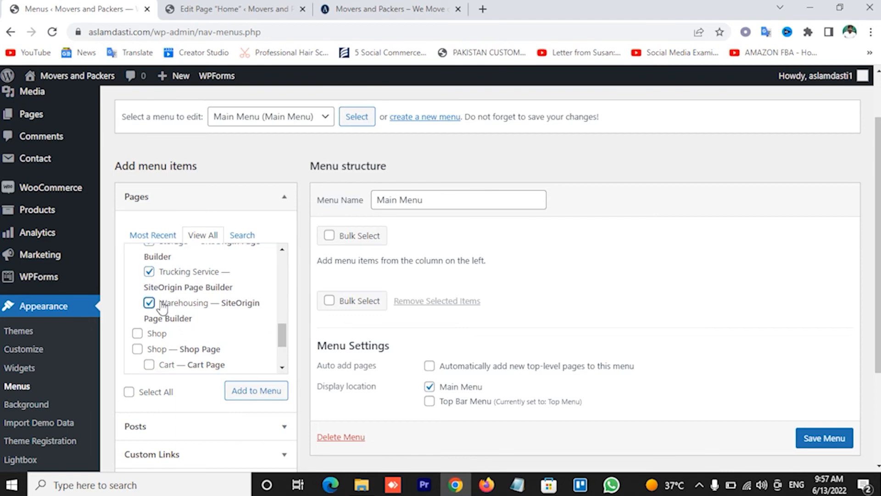
{"action": "scroll", "coordinate": [193, 314], "scroll_direction": "down", "scroll_amount": 2}
{"action": "scroll", "coordinate": [224, 282], "scroll_direction": "down", "scroll_amount": 1}
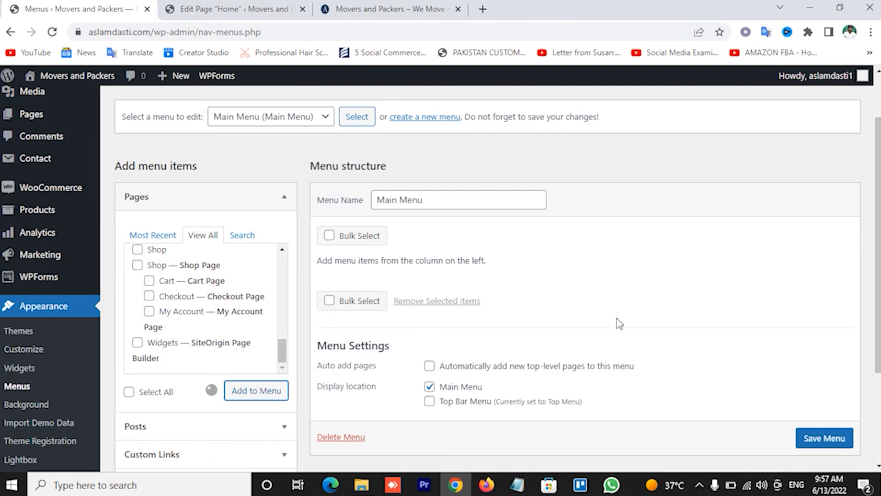
{"action": "scroll", "coordinate": [619, 312], "scroll_direction": "down", "scroll_amount": 8}
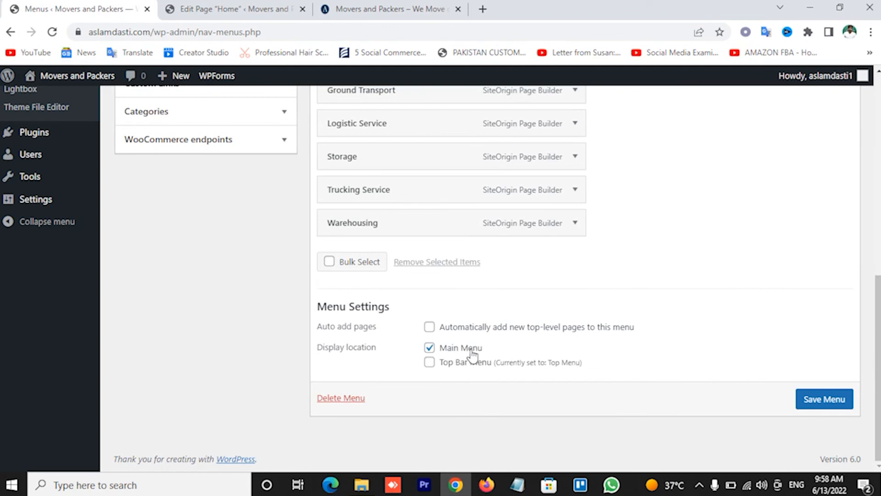
{"action": "left_click", "coordinate": [825, 402]}
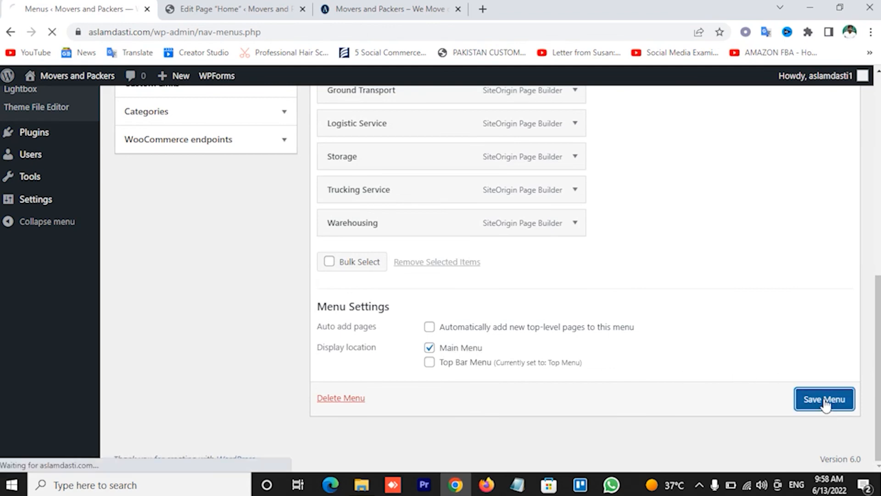
Reload the live homepage to confirm the Services dropdown lists the service pages
{"action": "scroll", "coordinate": [708, 346], "scroll_direction": "up", "scroll_amount": 8}
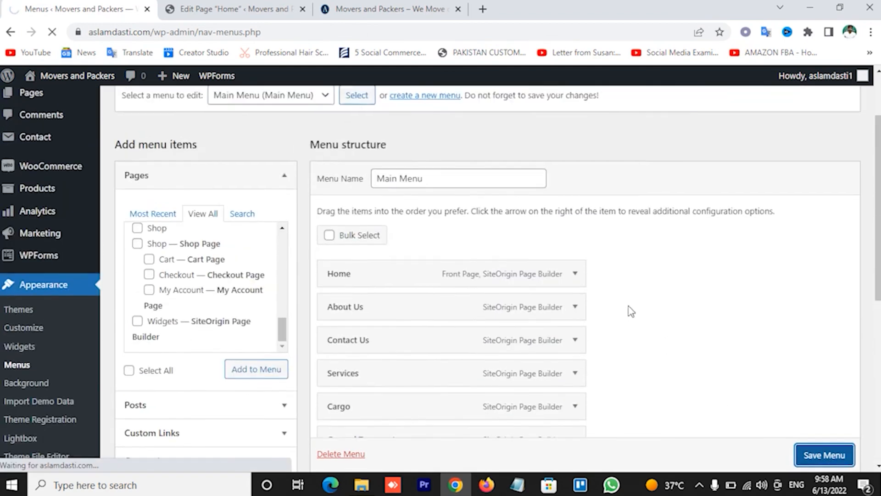
{"action": "left_click", "coordinate": [411, 8]}
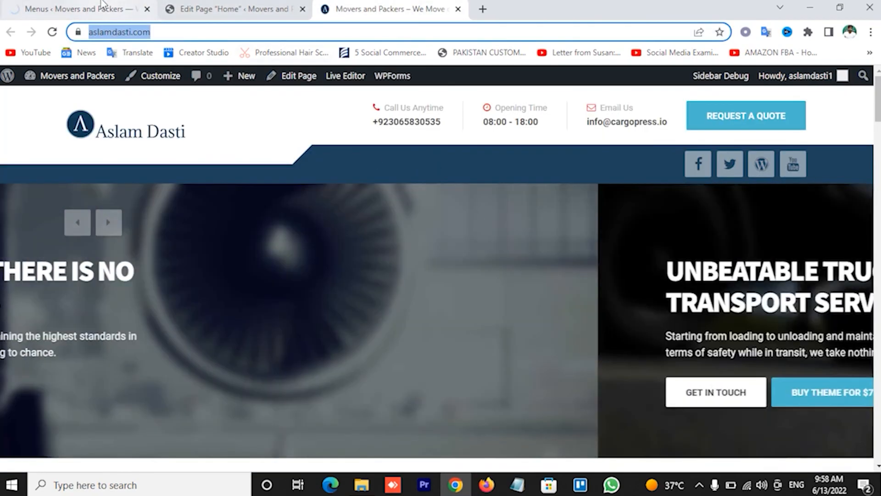
{"action": "left_click", "coordinate": [102, 5]}
{"action": "scroll", "coordinate": [592, 303], "scroll_direction": "down", "scroll_amount": 10}
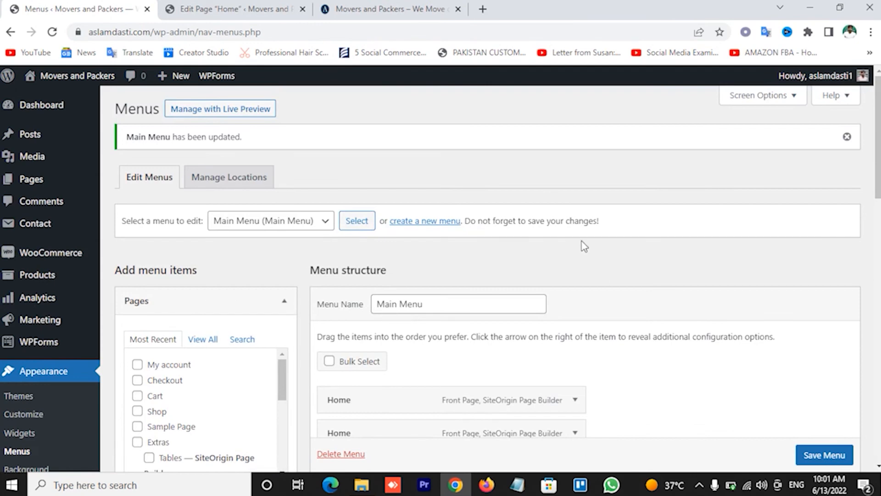
{"action": "left_click", "coordinate": [367, 8]}
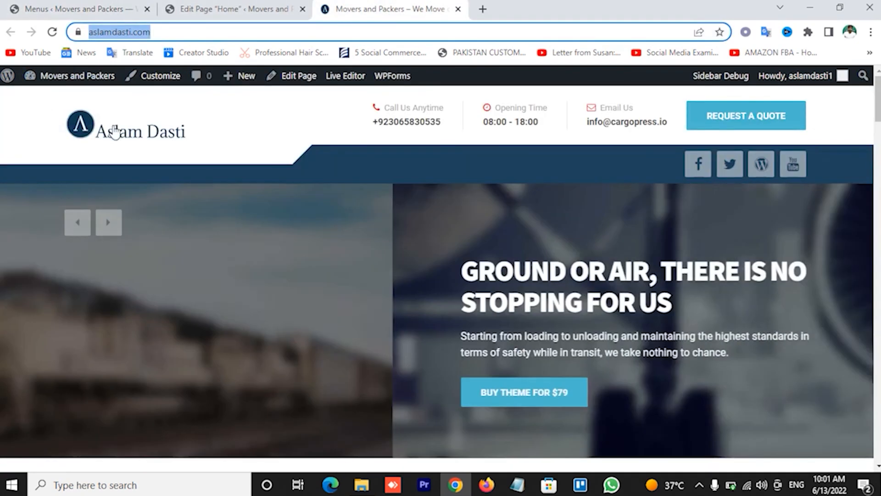
{"action": "left_click", "coordinate": [116, 132]}
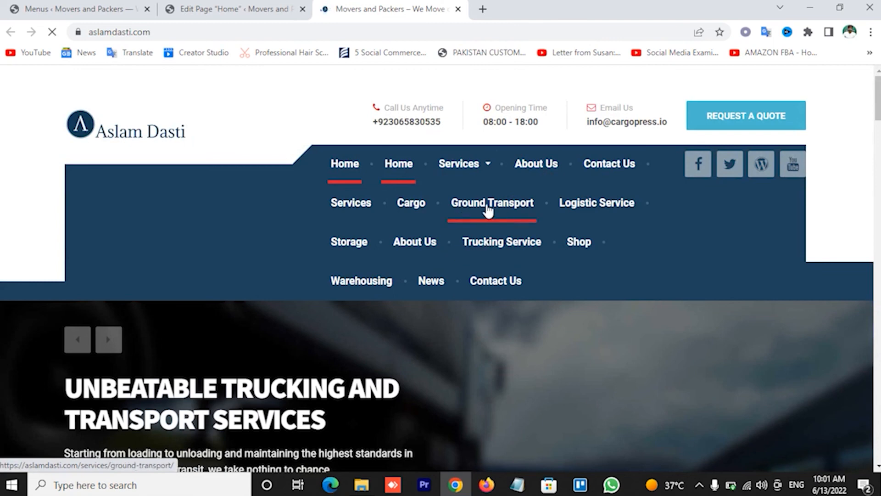
{"action": "left_click", "coordinate": [112, 6]}
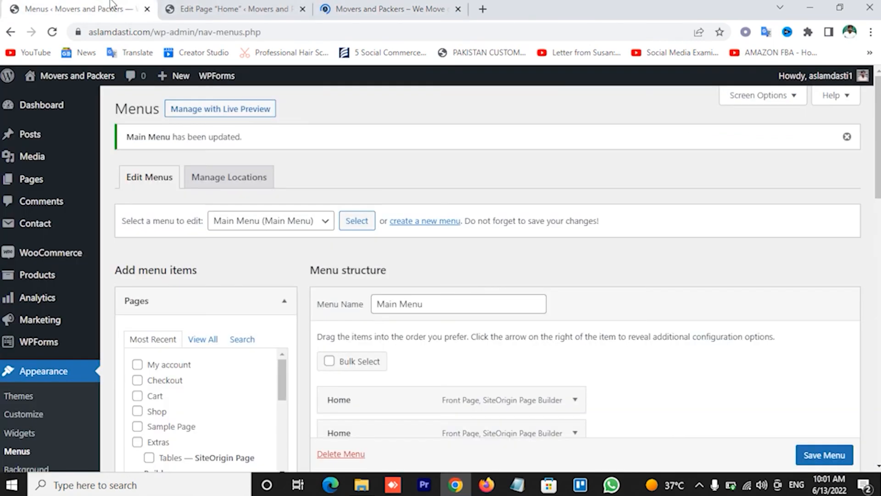
Save the trimmed Main Menu with the six service pages nested under Services
{"action": "scroll", "coordinate": [468, 284], "scroll_direction": "down", "scroll_amount": 5}
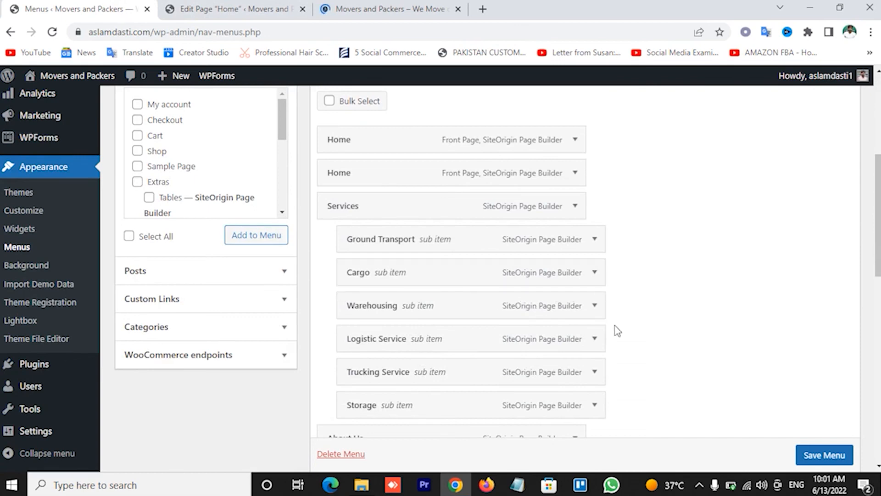
{"action": "scroll", "coordinate": [615, 328], "scroll_direction": "down", "scroll_amount": 4}
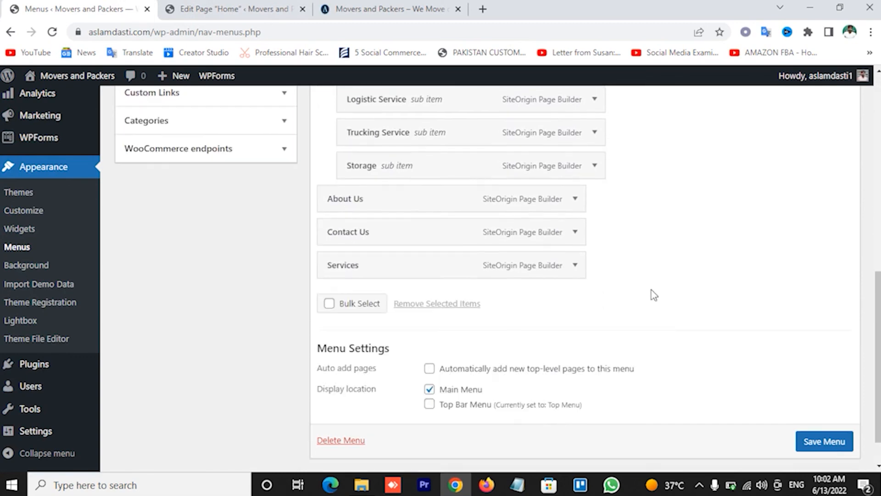
{"action": "scroll", "coordinate": [654, 293], "scroll_direction": "up", "scroll_amount": 3}
{"action": "scroll", "coordinate": [742, 380], "scroll_direction": "down", "scroll_amount": 1}
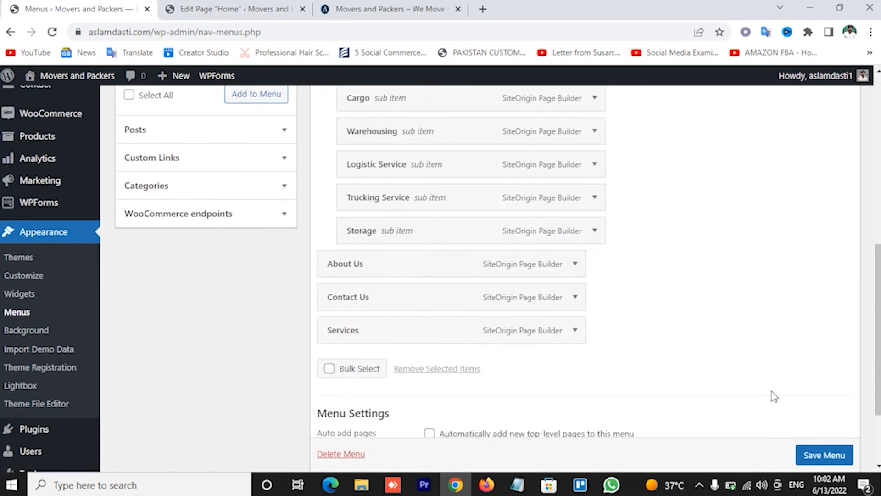
{"action": "left_click", "coordinate": [819, 459]}
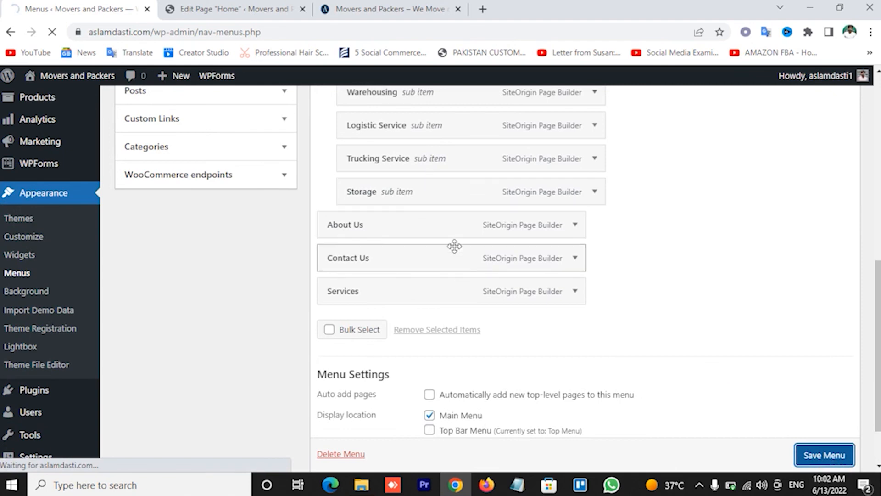
{"action": "scroll", "coordinate": [448, 235], "scroll_direction": "up", "scroll_amount": 3}
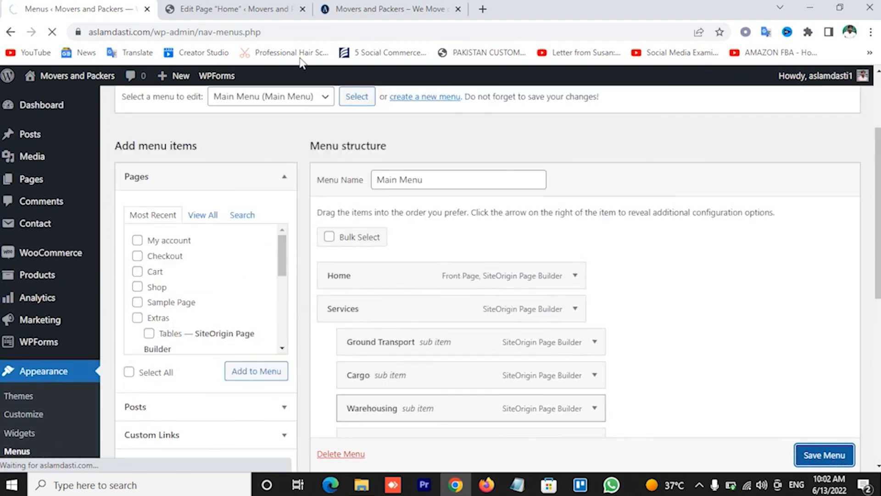
Reload the live site's homepage to display the updated, shorter menu
{"action": "left_click", "coordinate": [359, 6]}
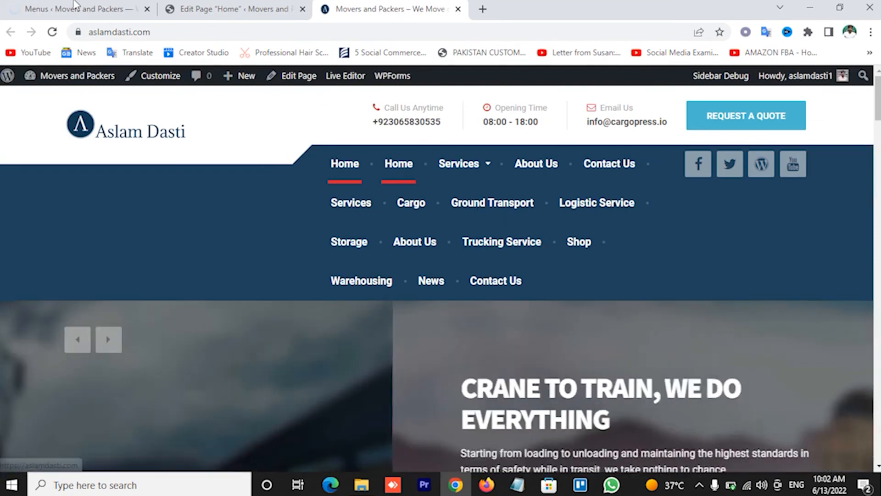
{"action": "left_click", "coordinate": [74, 7]}
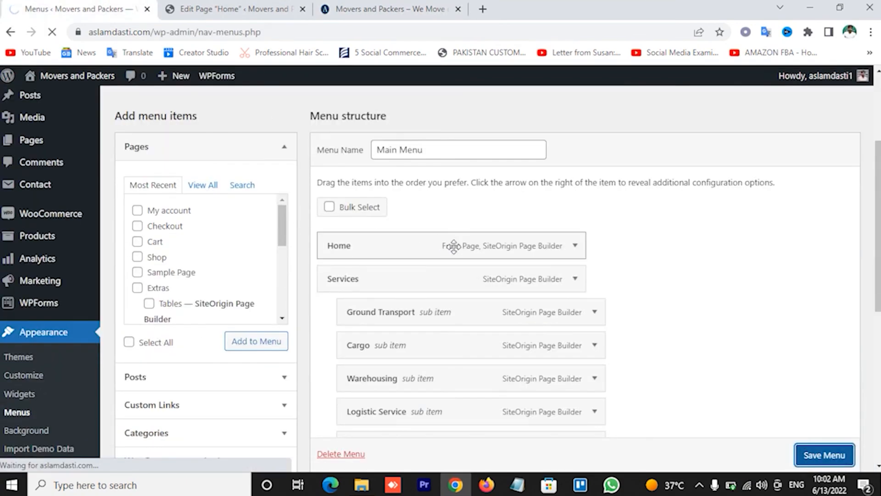
{"action": "scroll", "coordinate": [528, 226], "scroll_direction": "up", "scroll_amount": 3}
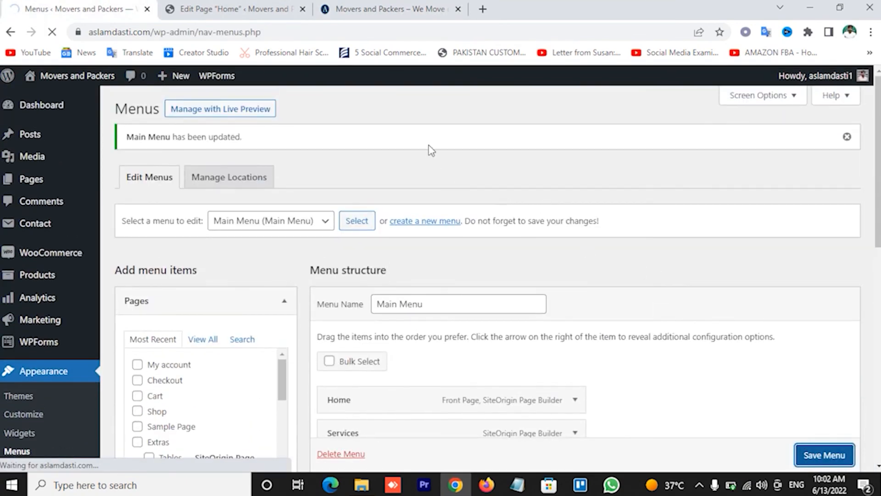
{"action": "scroll", "coordinate": [609, 391], "scroll_direction": "down", "scroll_amount": 9}
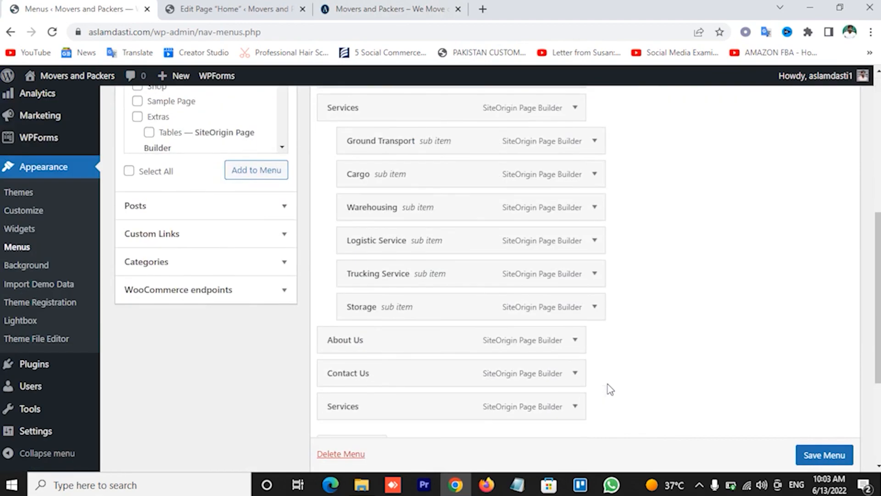
{"action": "scroll", "coordinate": [609, 390], "scroll_direction": "up", "scroll_amount": 10}
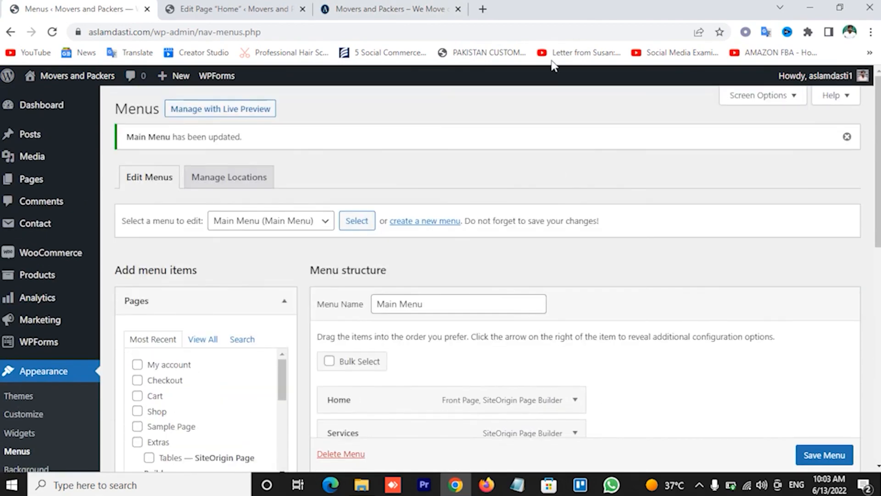
{"action": "left_click", "coordinate": [390, 9]}
{"action": "left_click", "coordinate": [97, 121]}
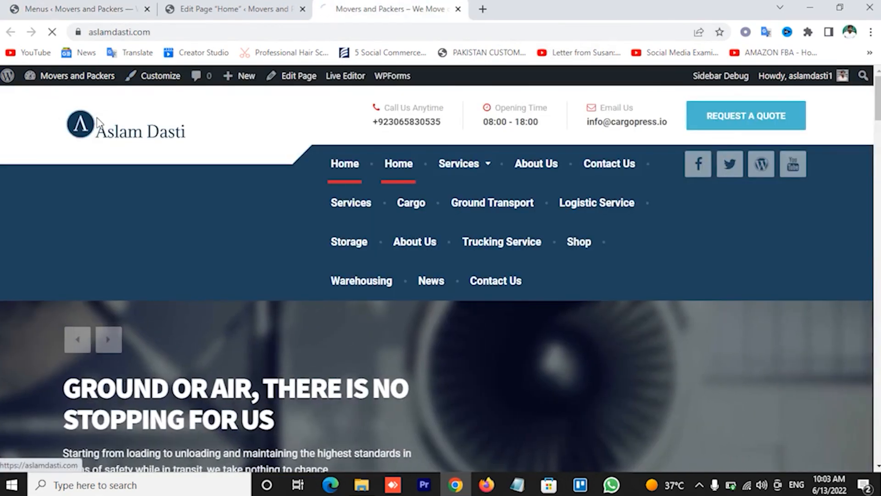